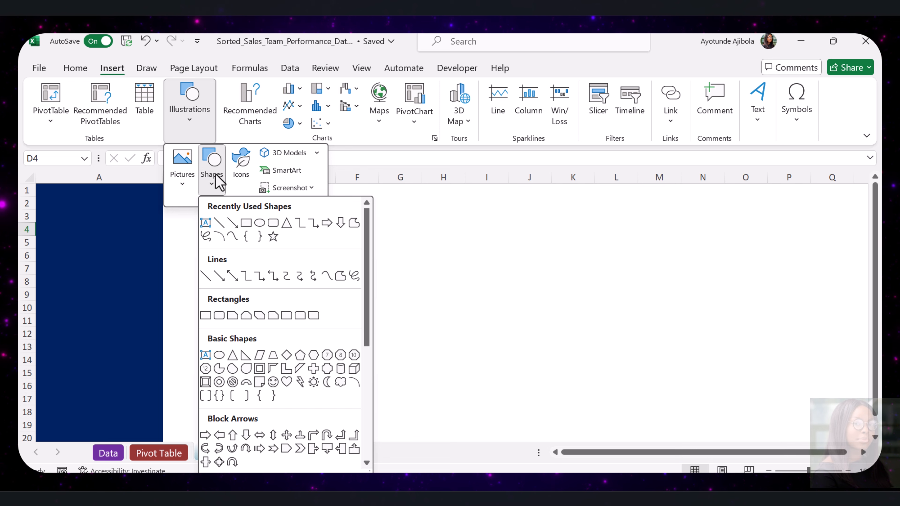
Draw a rounded rectangle about 3.7 cm high and 4.1 cm wide over columns B to D from row 1, filled dark blue.
left_click(273, 223)
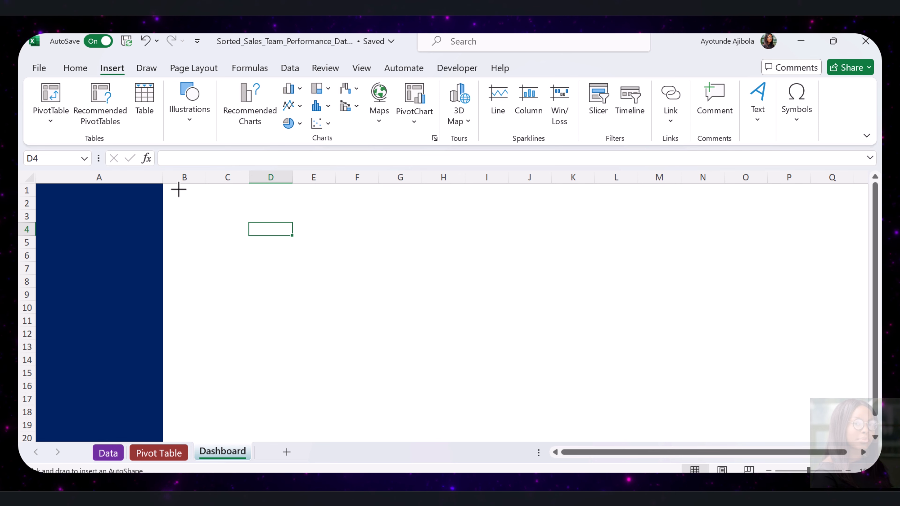
left_click_drag(178, 188, 283, 284)
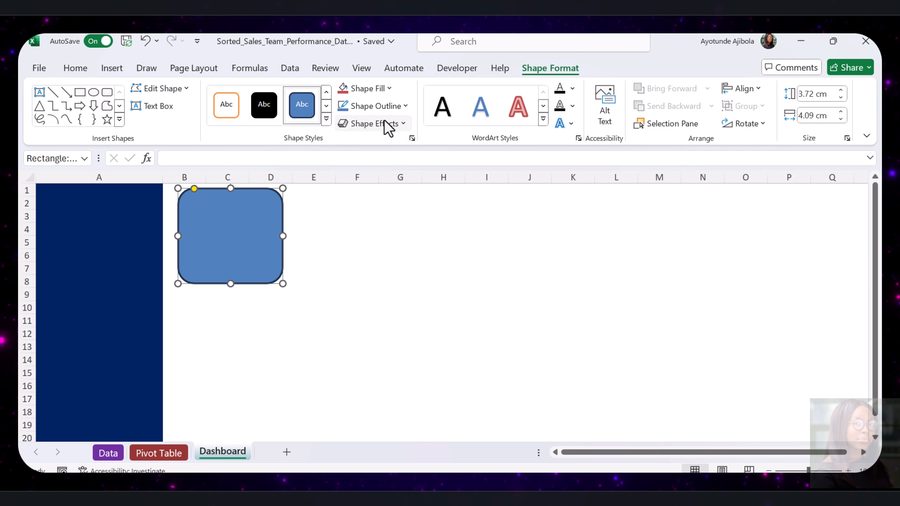
left_click(390, 89)
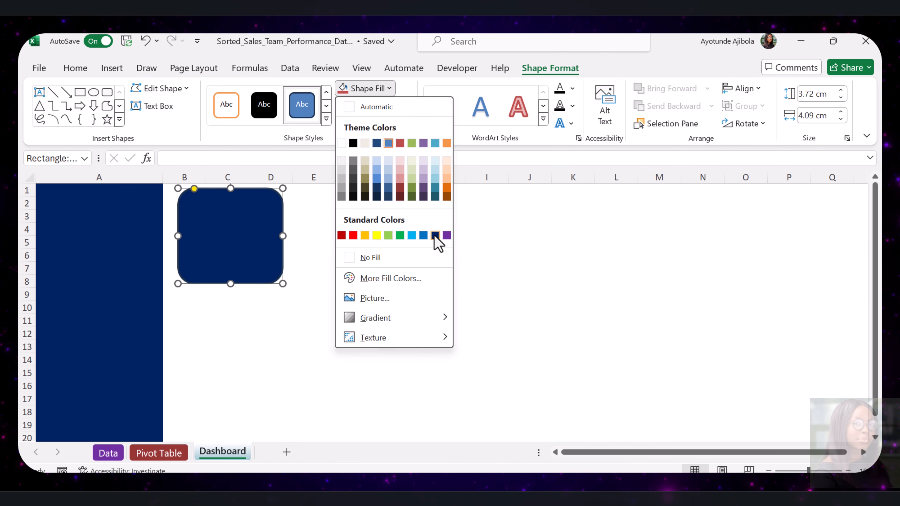
left_click(434, 236)
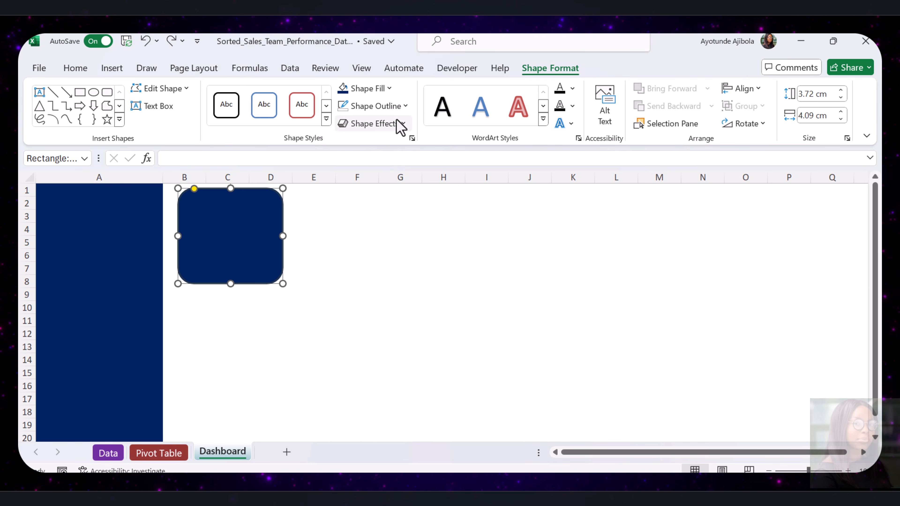
Remove the outline of the dark blue rounded rectangle and give it an outer shadow offset downward.
left_click(403, 106)
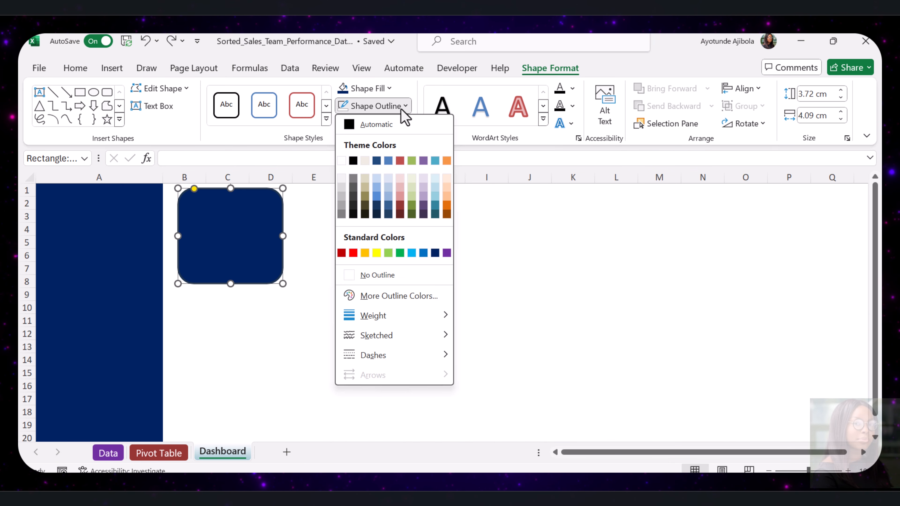
left_click(386, 277)
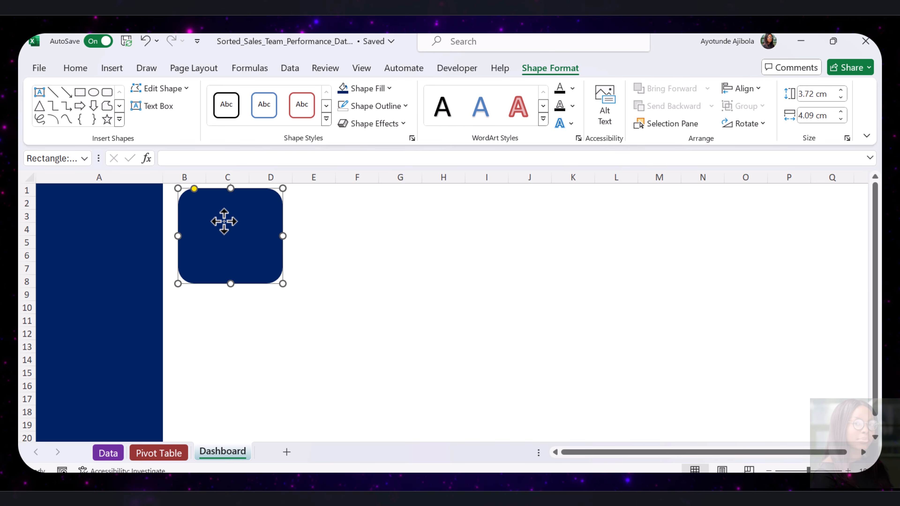
left_click(396, 124)
mouse_move(388, 185)
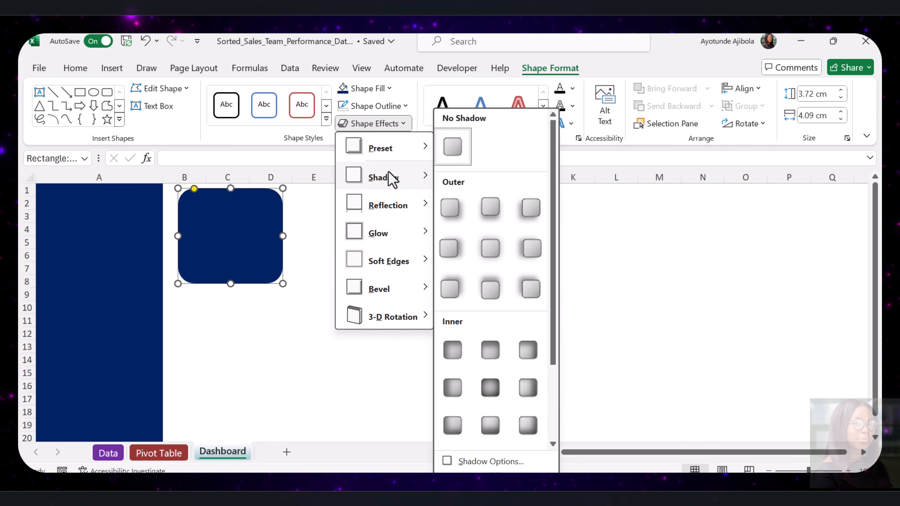
left_click(489, 208)
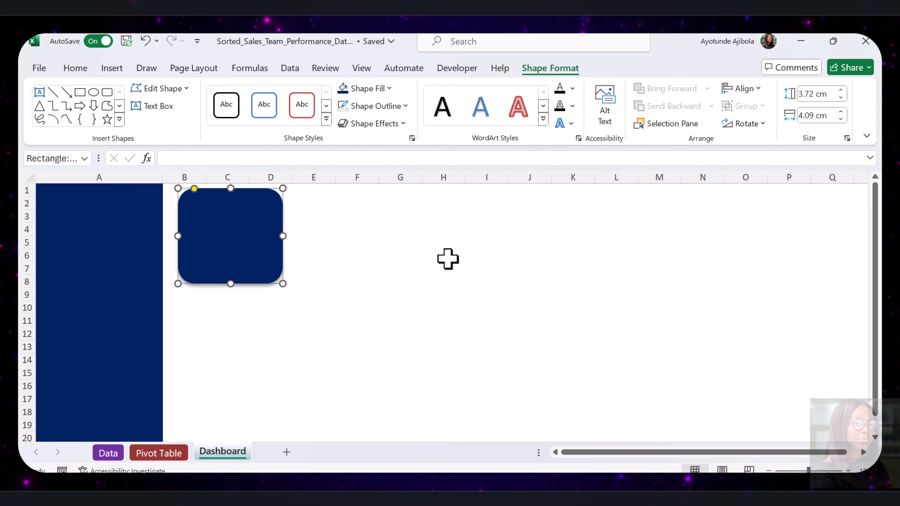
left_click(372, 251)
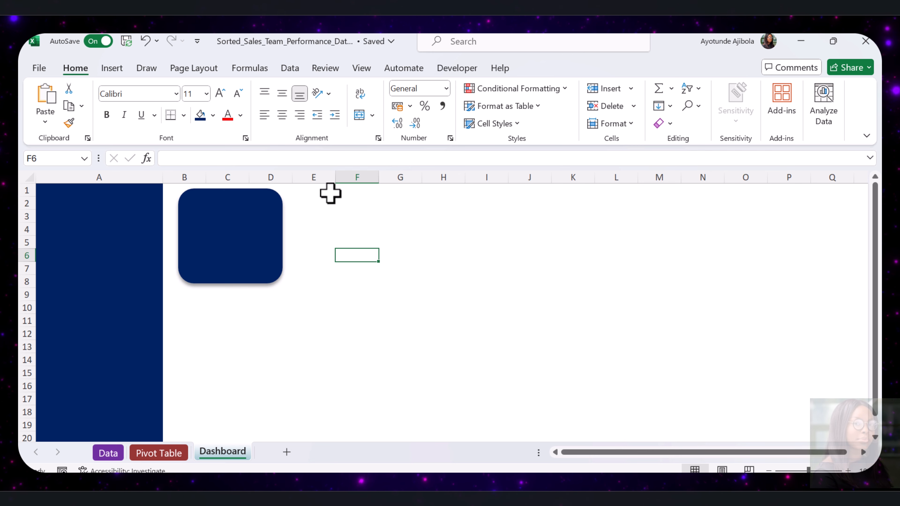
Draw a smaller rounded rectangle about 0.95 cm high and 3.07 cm wide below the dark blue card.
left_click(116, 69)
left_click(199, 118)
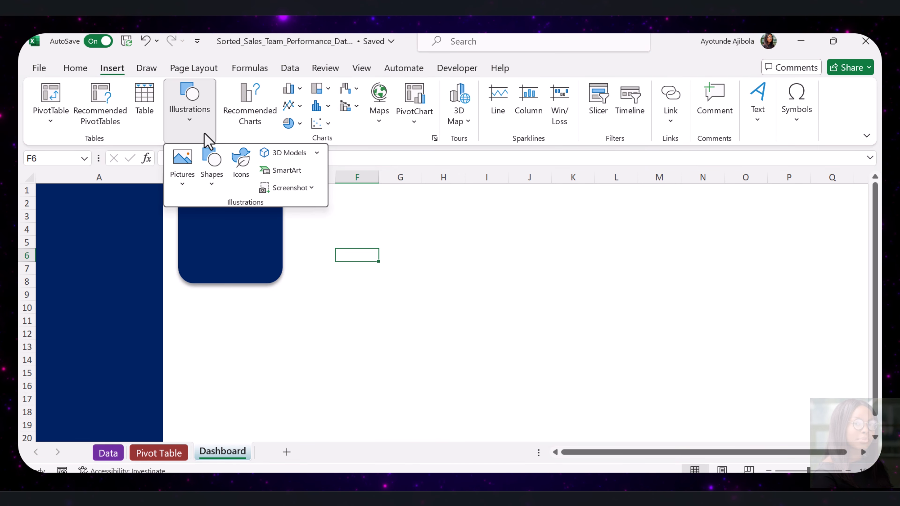
left_click(217, 165)
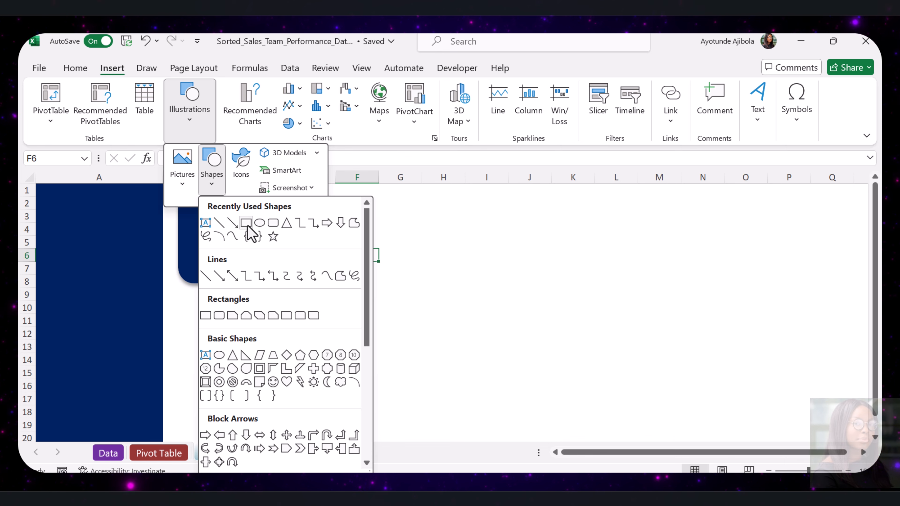
left_click(272, 224)
left_click_drag(188, 303, 267, 329)
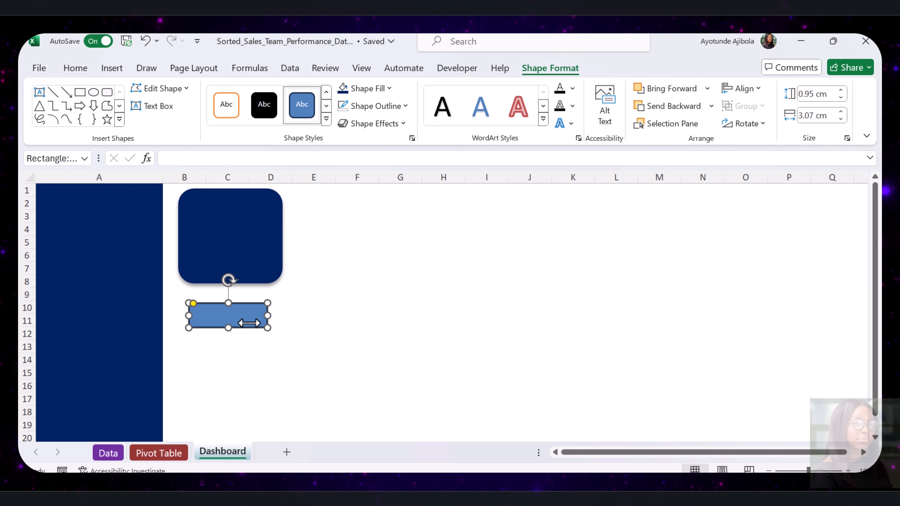
Fill the small rounded rectangle below the card with a light blue theme color.
left_click(75, 68)
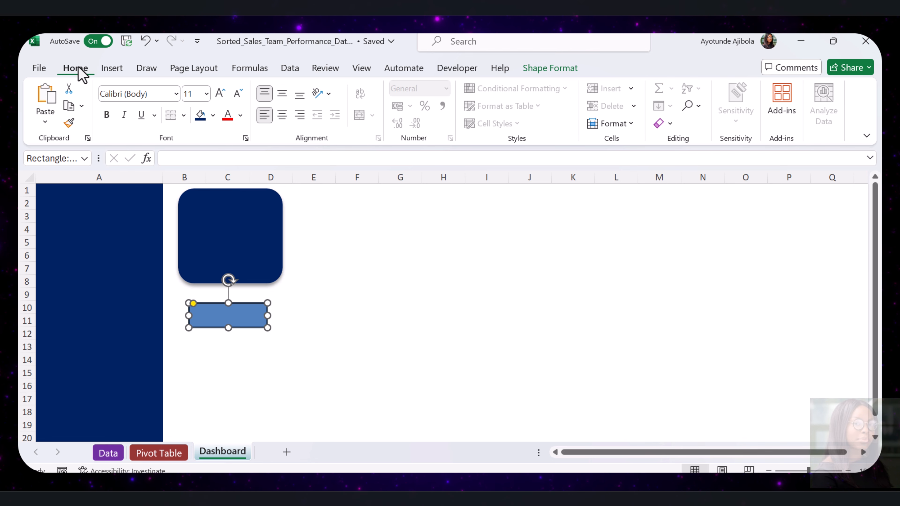
left_click(213, 116)
left_click(243, 199)
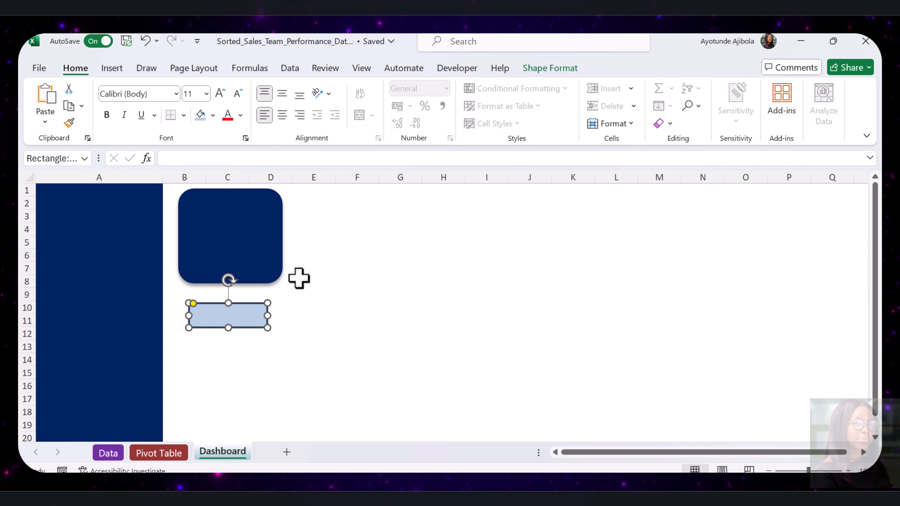
left_click(313, 306)
left_click(252, 312)
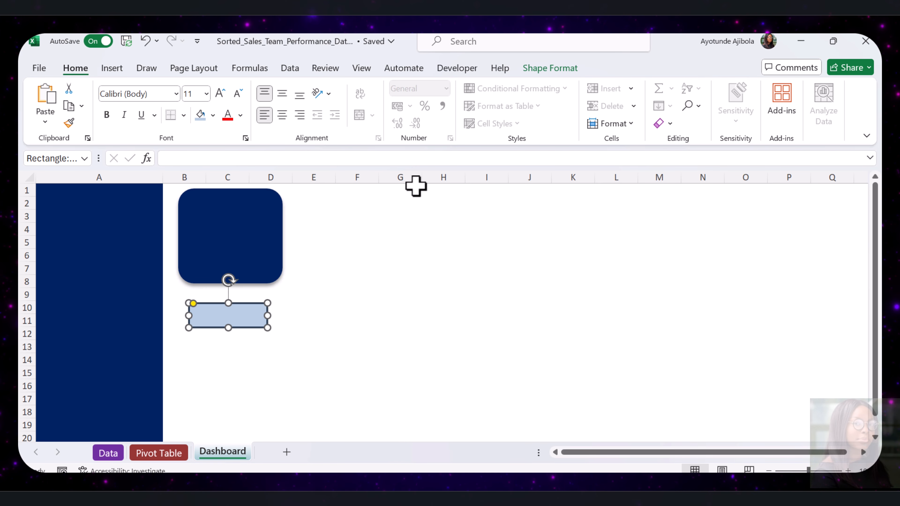
Remove the light blue rectangle's outline and add an outer shadow offset to its bottom right.
left_click(556, 74)
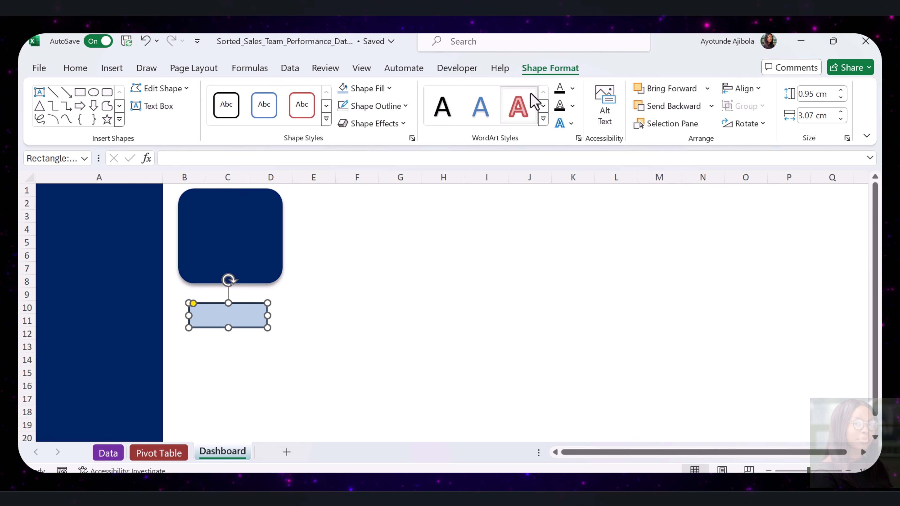
left_click(384, 106)
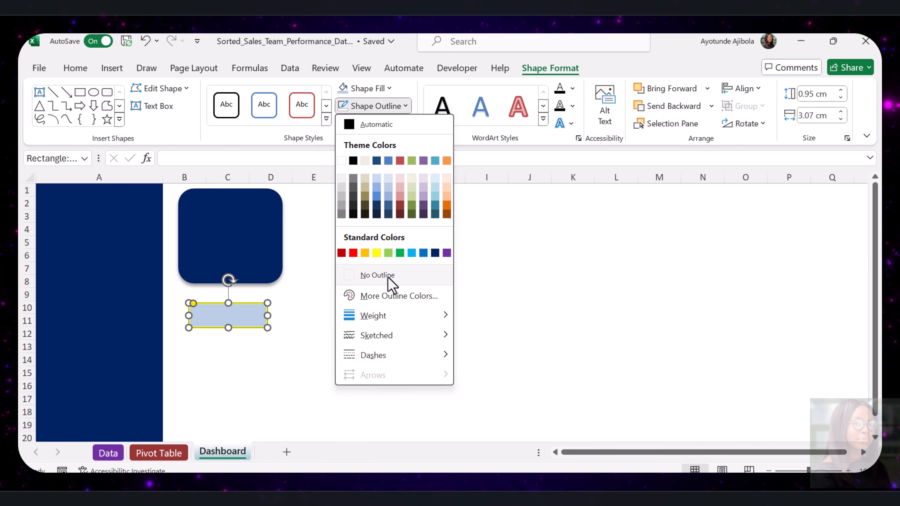
left_click(389, 278)
left_click(384, 124)
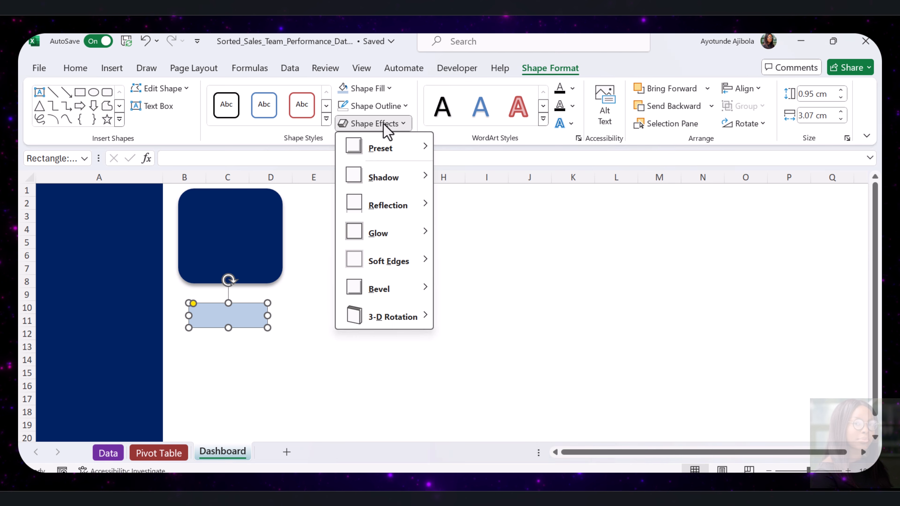
mouse_move(425, 192)
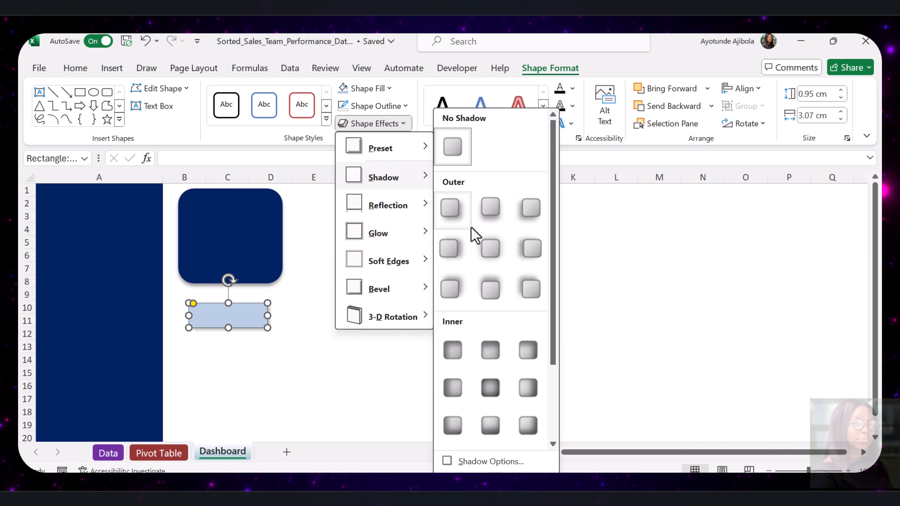
left_click(450, 208)
left_click(443, 243)
left_click(241, 317)
left_click(234, 372)
left_click(429, 336)
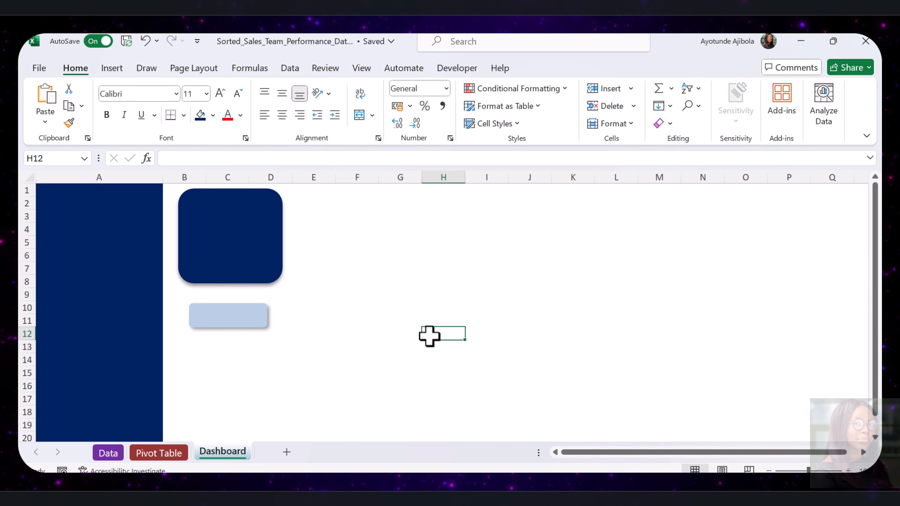
Duplicate the light blue rounded rectangle into three copies placed one under another beneath the original.
left_click(229, 372)
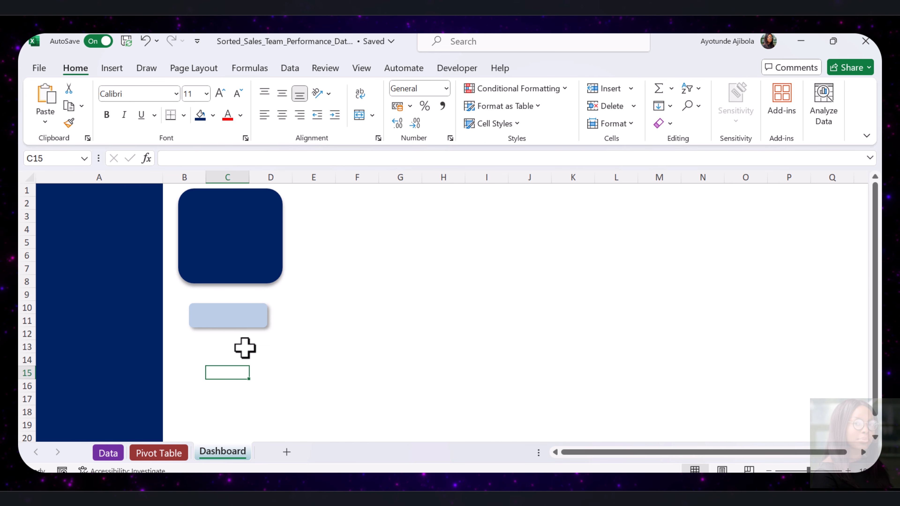
left_click(241, 321)
right_click(246, 325)
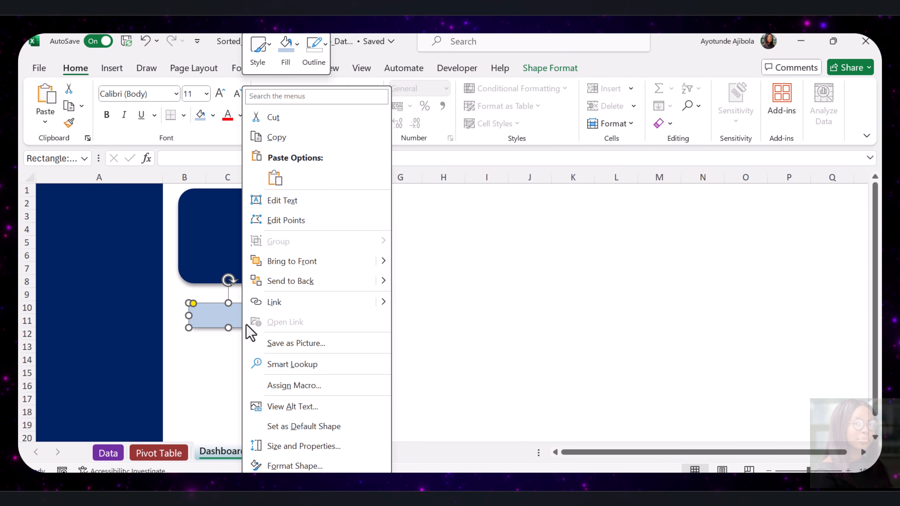
left_click(279, 137)
scroll(269, 319, "down", 1)
left_click(251, 407)
key("ctrl+v")
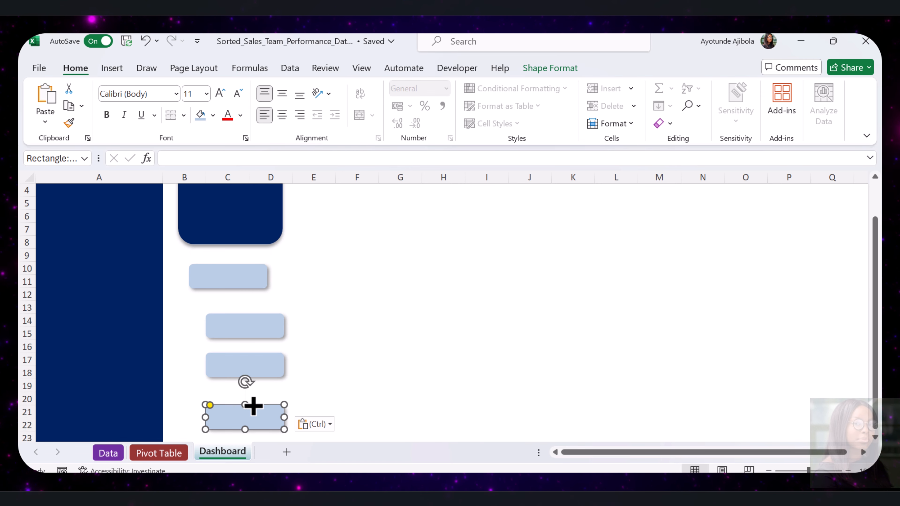
Align the four light blue rounded rectangles with each other in one vertical column below the card.
left_click(241, 282)
left_click(363, 293)
left_click(233, 278)
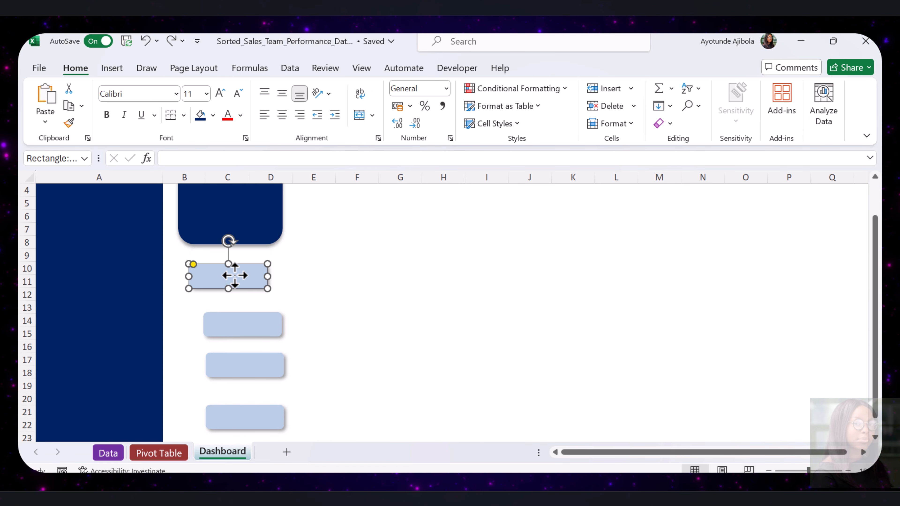
left_click(244, 325, "ctrl")
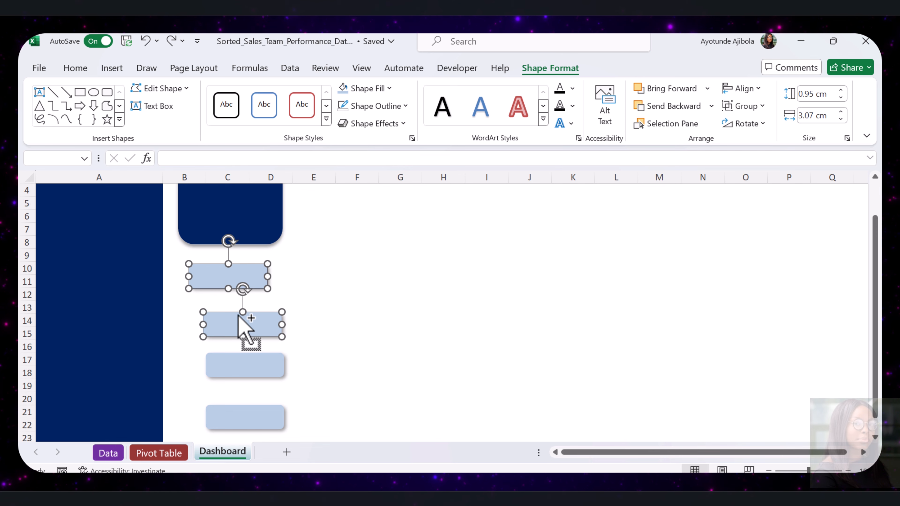
left_click(245, 368, "ctrl")
left_click(237, 418, "ctrl")
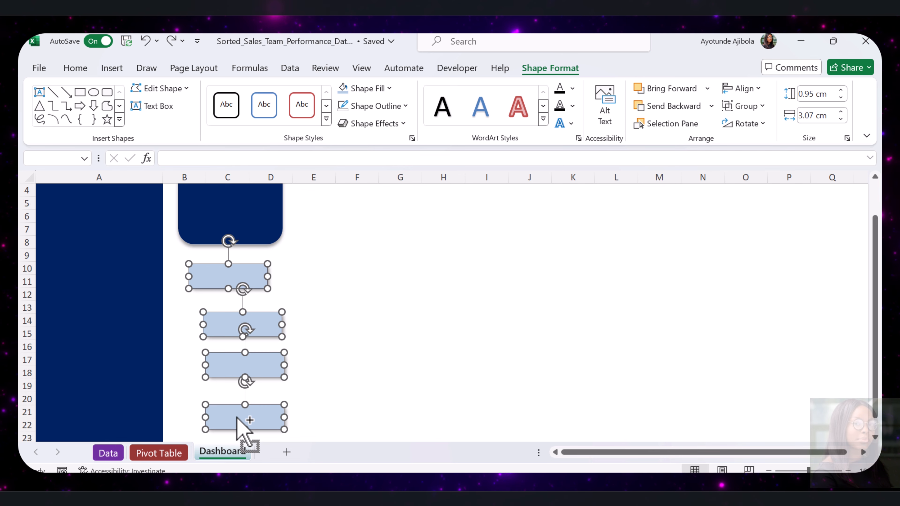
left_click(746, 91)
left_click(768, 132)
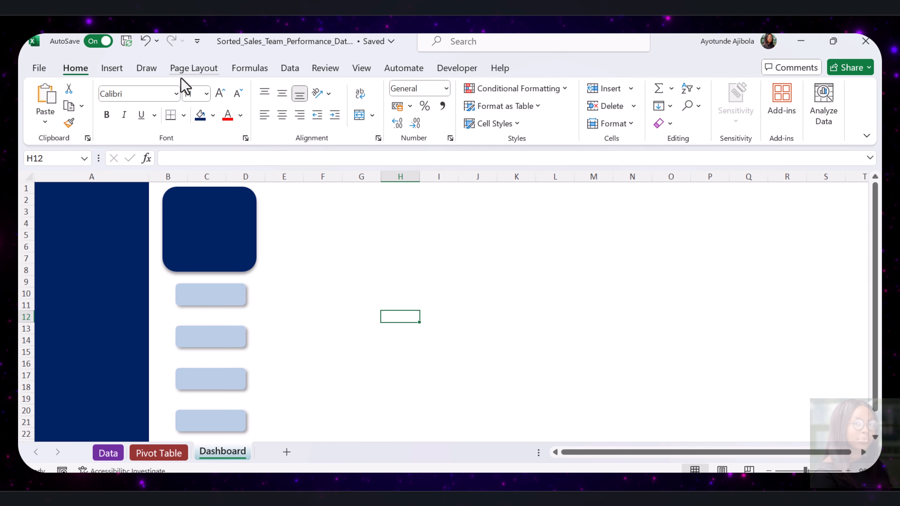
Insert a text box over the dark blue card with the text "Sales Team Performance Overview".
left_click(115, 71)
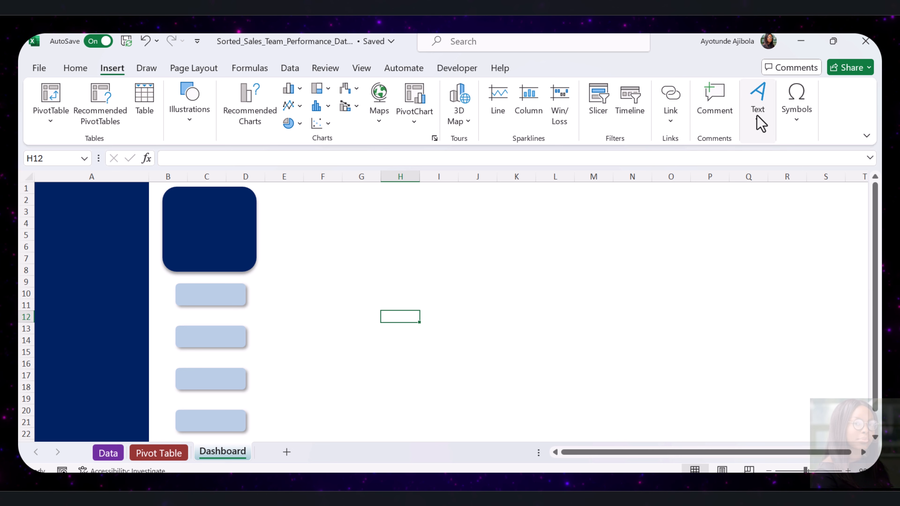
left_click(758, 124)
left_click(732, 170)
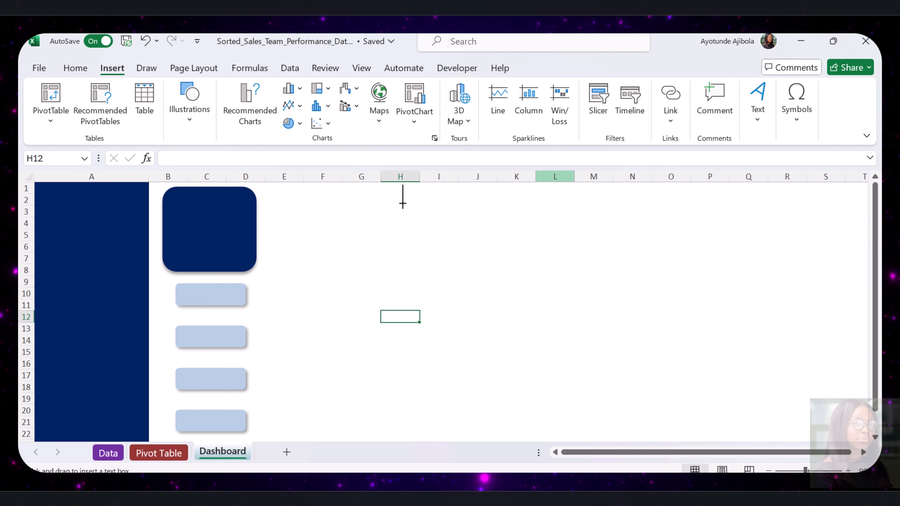
mouse_move(166, 196)
left_mouse_down()
mouse_move(225, 205)
mouse_move(251, 265)
left_mouse_up()
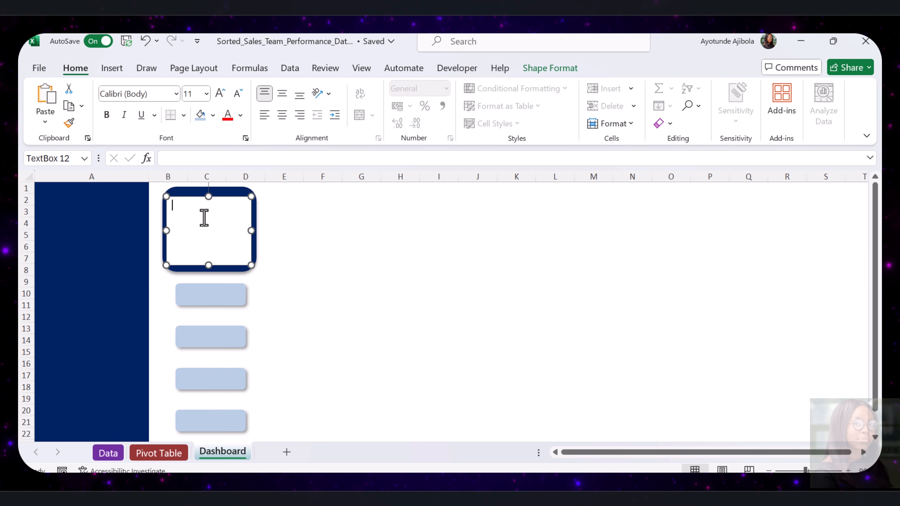
type("Sales Team Performance Overview")
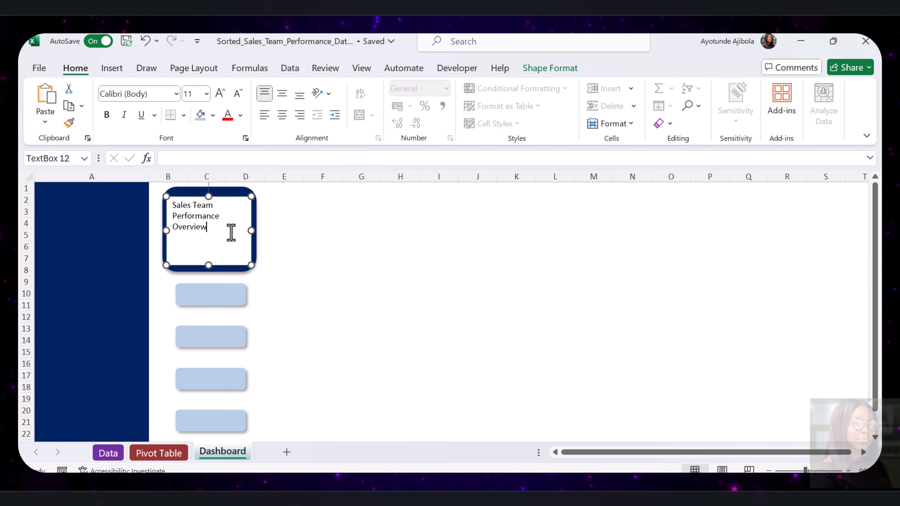
Set the "Sales Team Performance Overview" text to the Segoe UI font and enlarge it.
left_click_drag(230, 233, 165, 200)
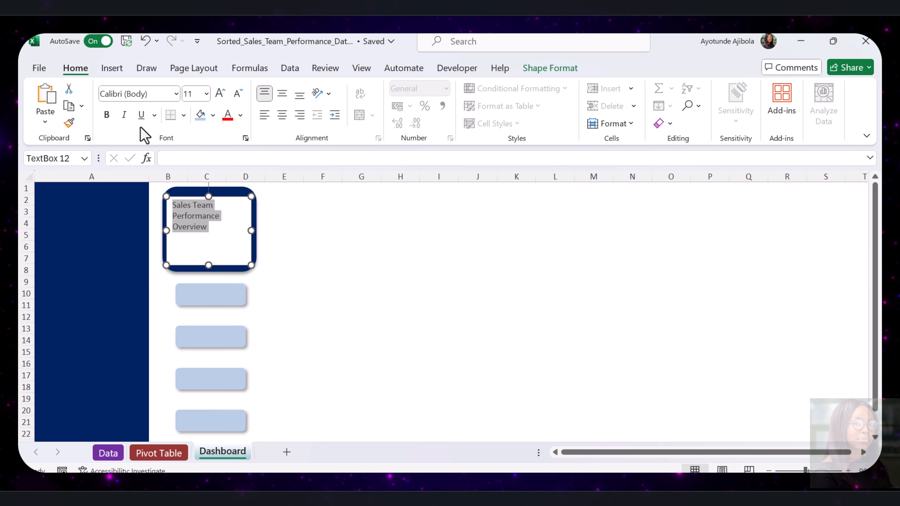
left_click(175, 94)
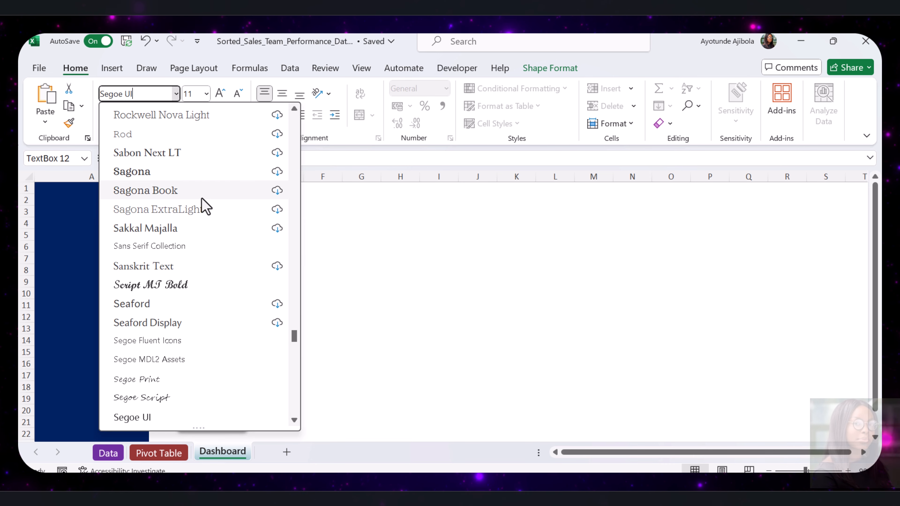
left_click(155, 418)
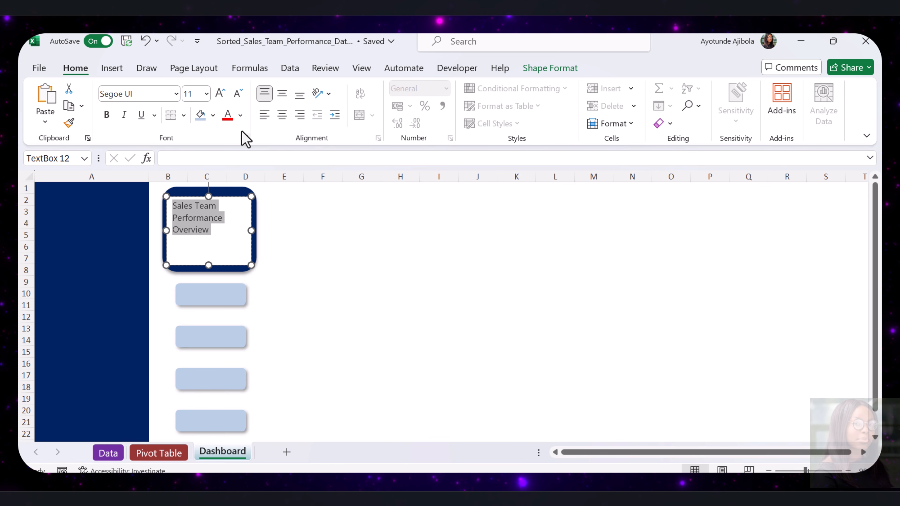
left_click(219, 92)
left_click(219, 93)
key("Escape")
key("Escape")
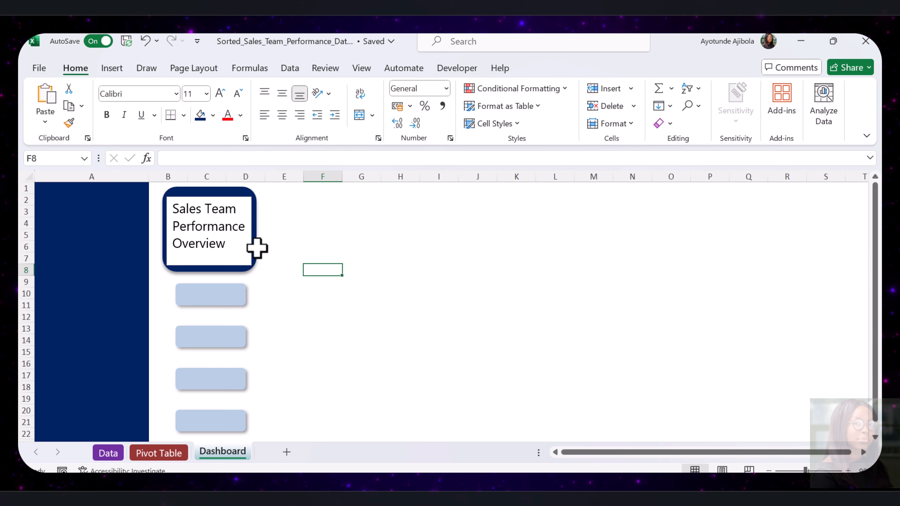
Change the font color of the "Sales Team Performance Overview" text to white.
left_click_drag(236, 246, 173, 207)
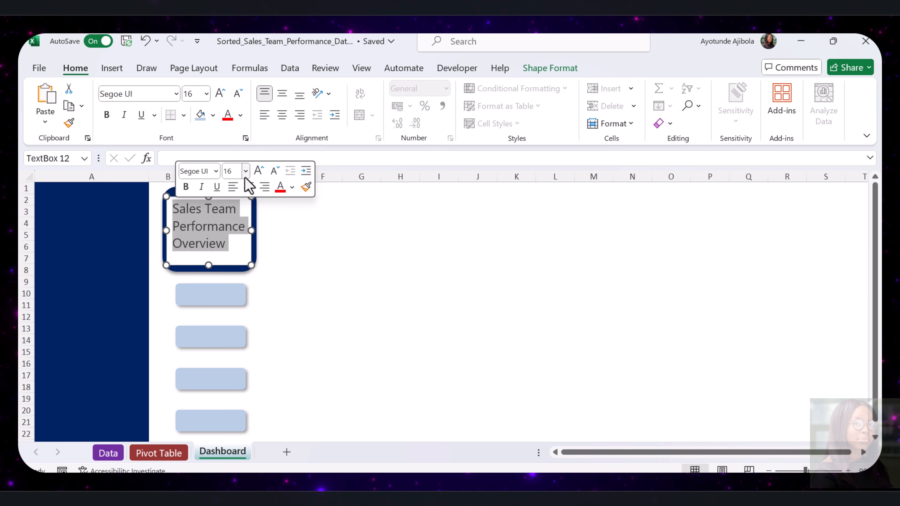
left_click(241, 115)
left_click(224, 169)
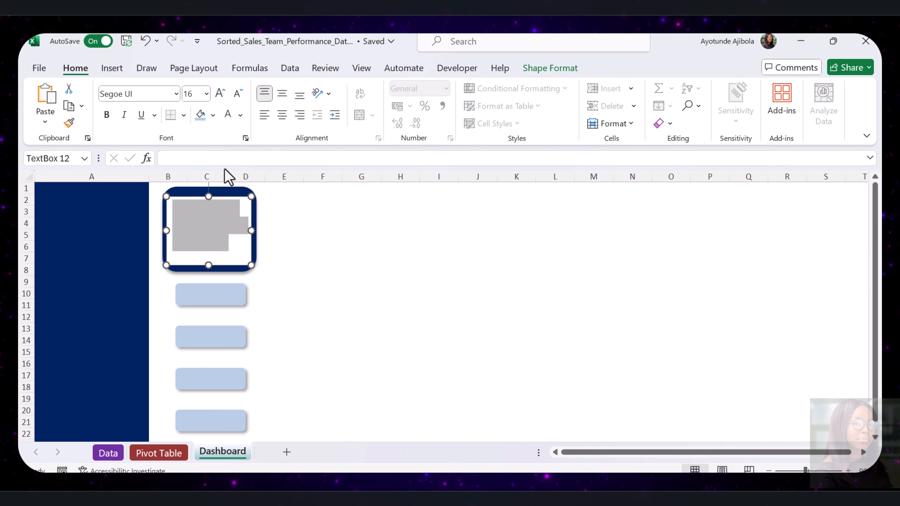
left_click(323, 270)
Remove the fill and the outline from the title text box over the dark blue card.
left_click(242, 252)
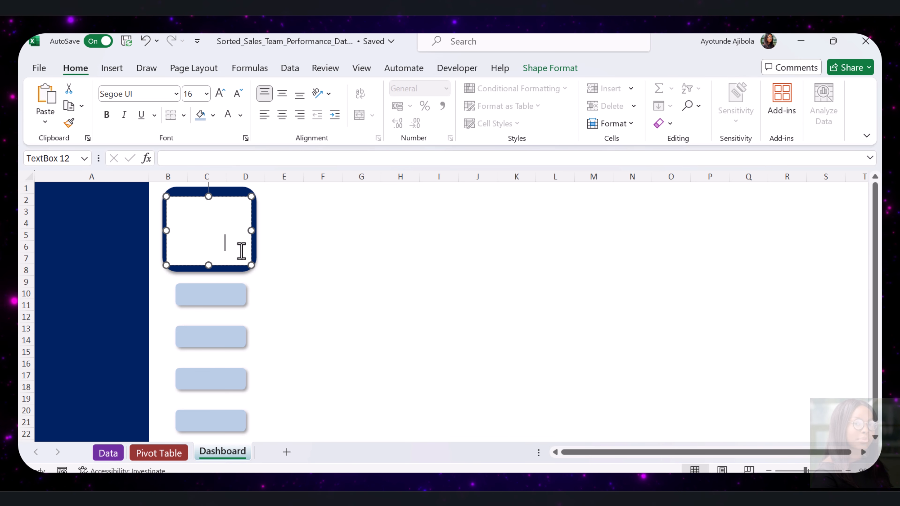
left_click(547, 70)
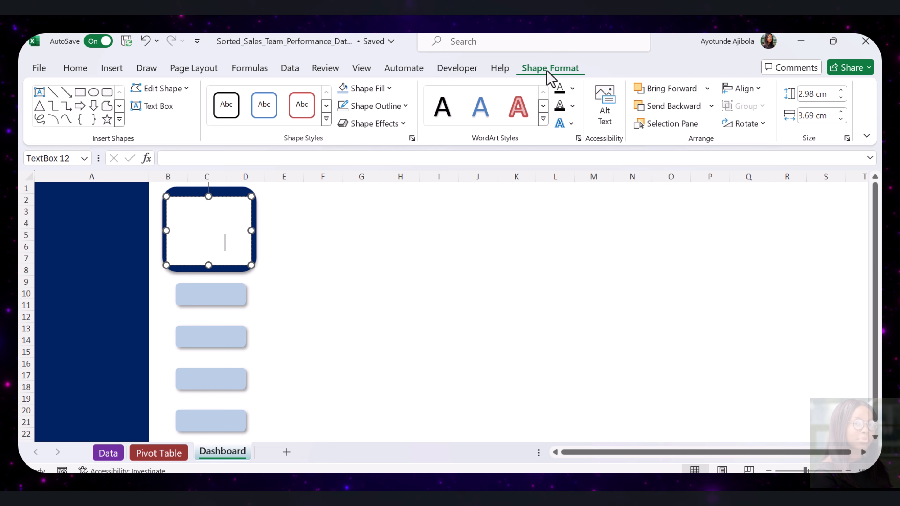
left_click(387, 89)
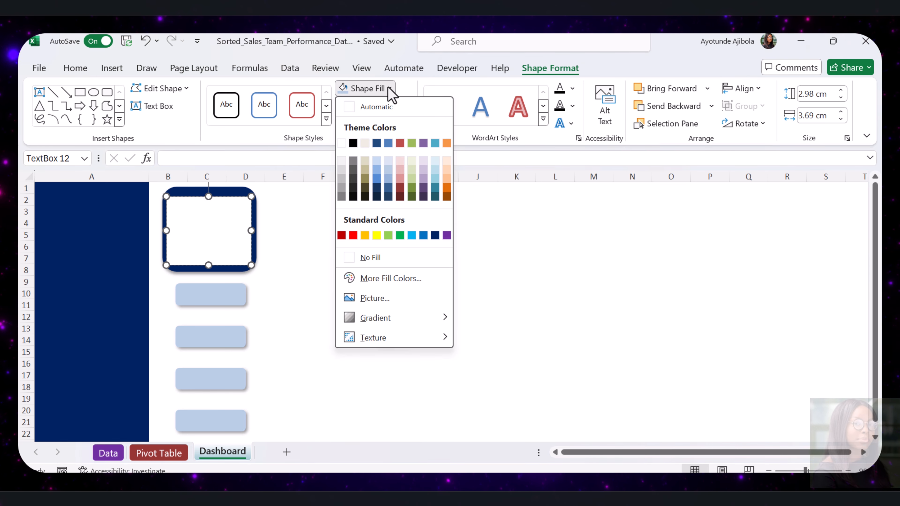
key("Escape")
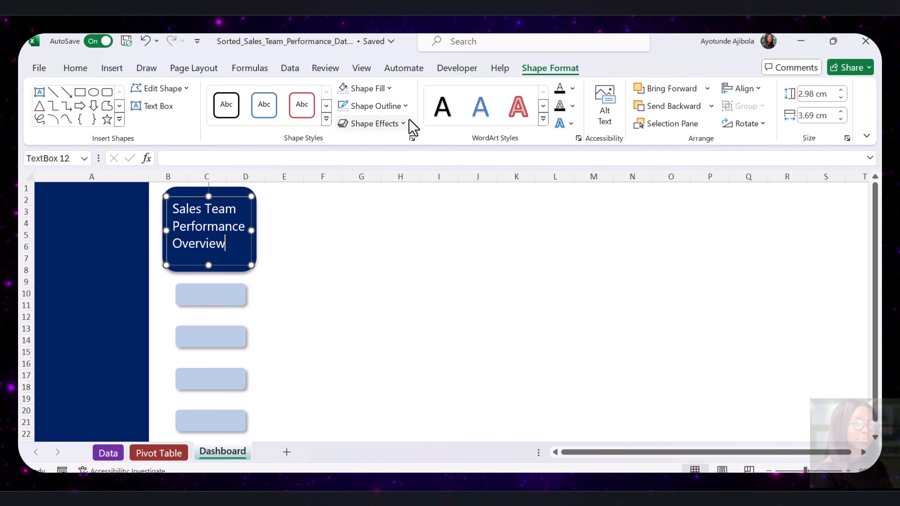
left_click(406, 107)
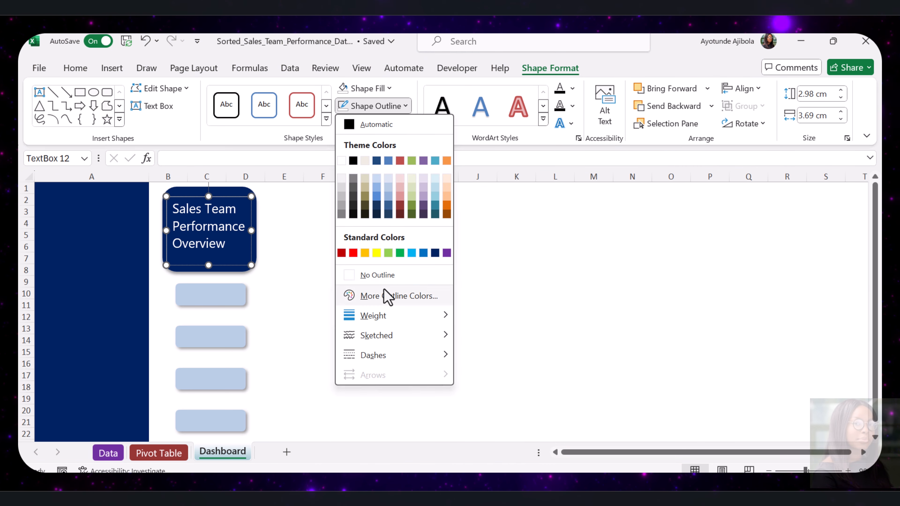
left_click(370, 275)
Make the "Sales Team Performance Overview" text bold and center it in its text box.
left_click_drag(209, 247, 178, 213)
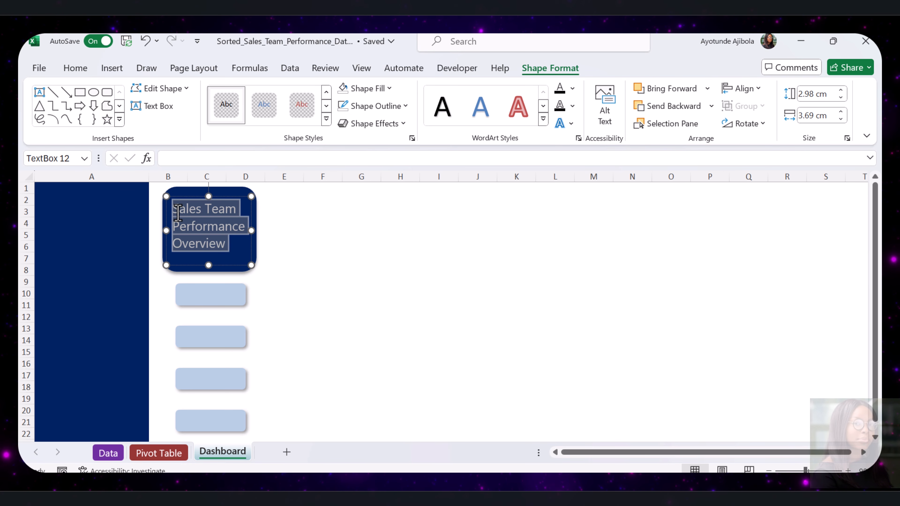
left_click(76, 68)
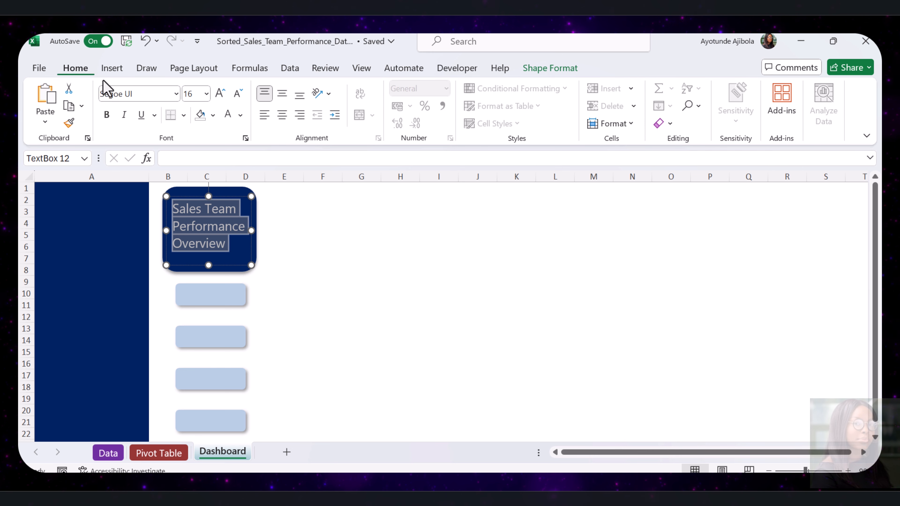
left_click(106, 114)
key("ctrl+e")
left_click(435, 293)
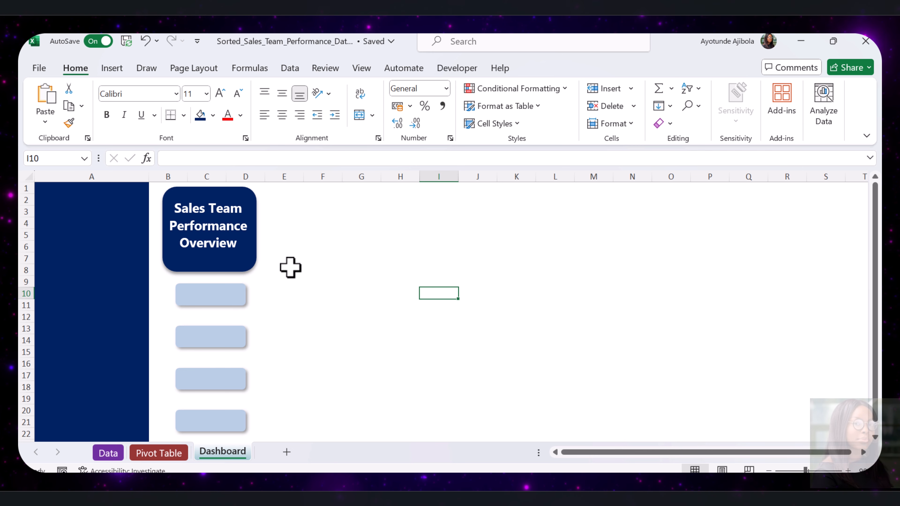
Place a resized copy of the title text box over the first light blue rectangle with the text "Total Revenue".
left_click(243, 267)
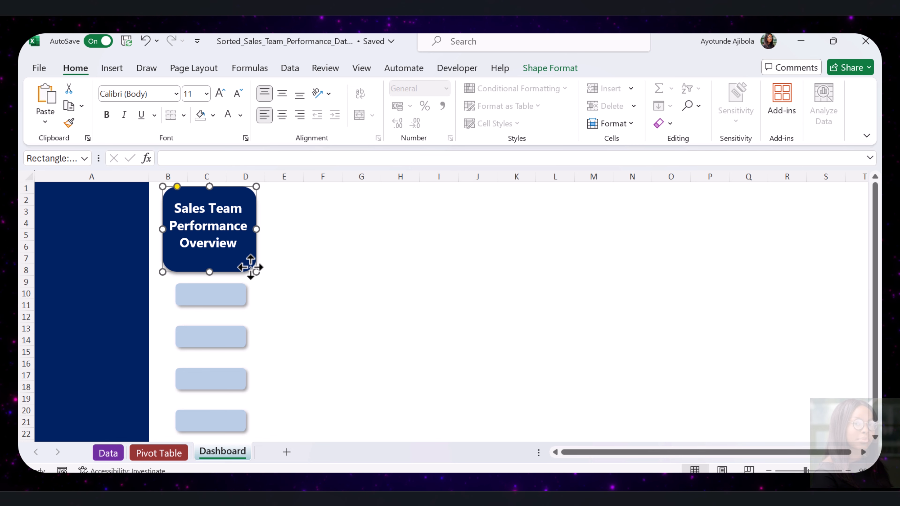
right_click(251, 266)
right_click(216, 294)
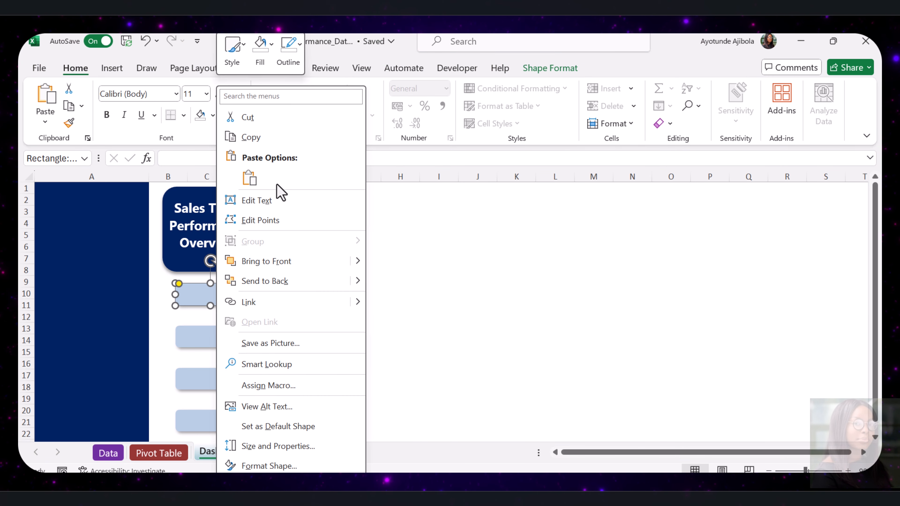
left_click(249, 179)
left_click_drag(268, 351, 257, 331)
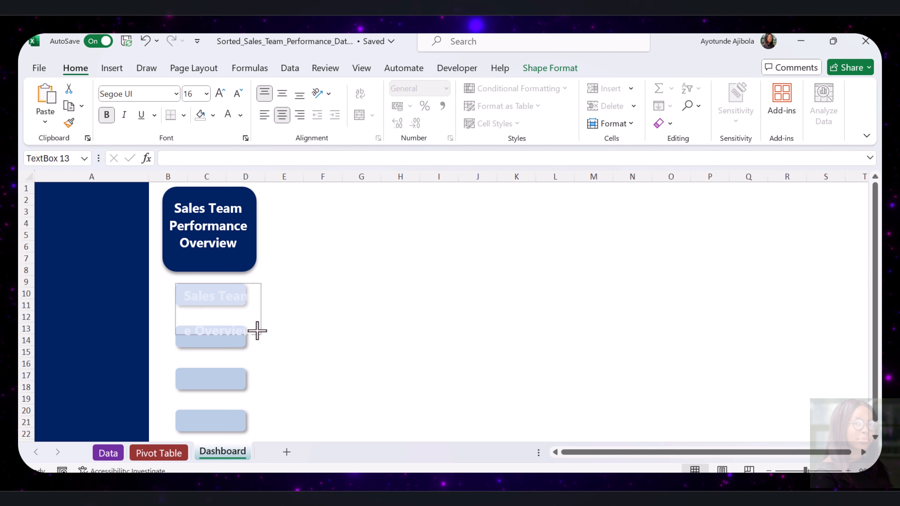
left_click_drag(257, 331, 249, 318)
type("Total Revenue")
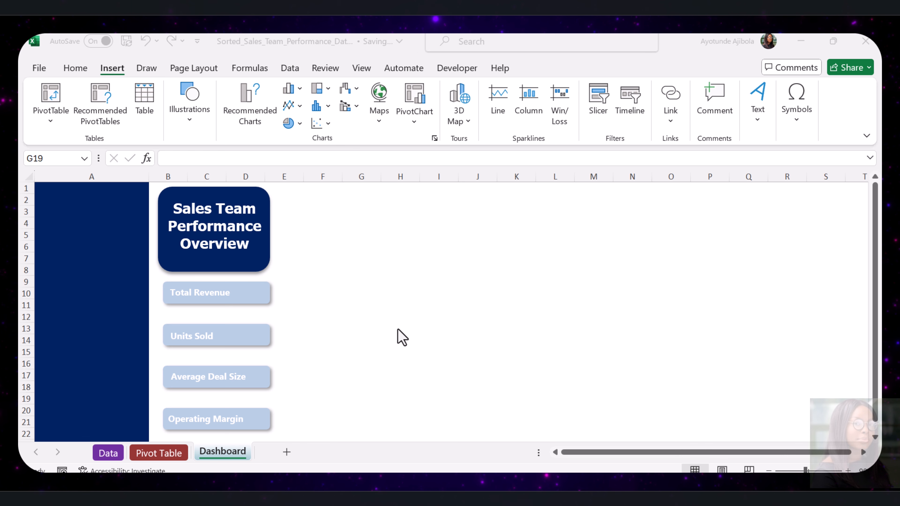
Search the stock icons for "currency" and insert the bold dollar sign icon.
left_click(81, 70)
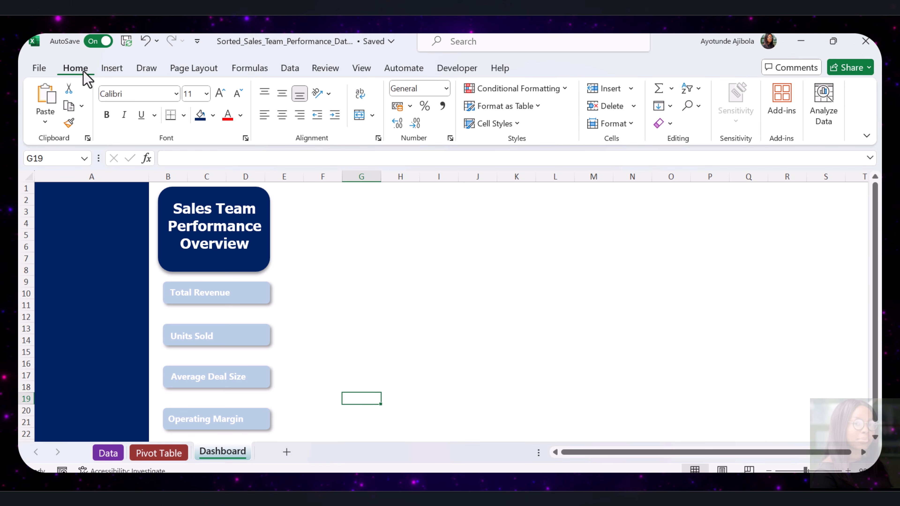
left_click(120, 71)
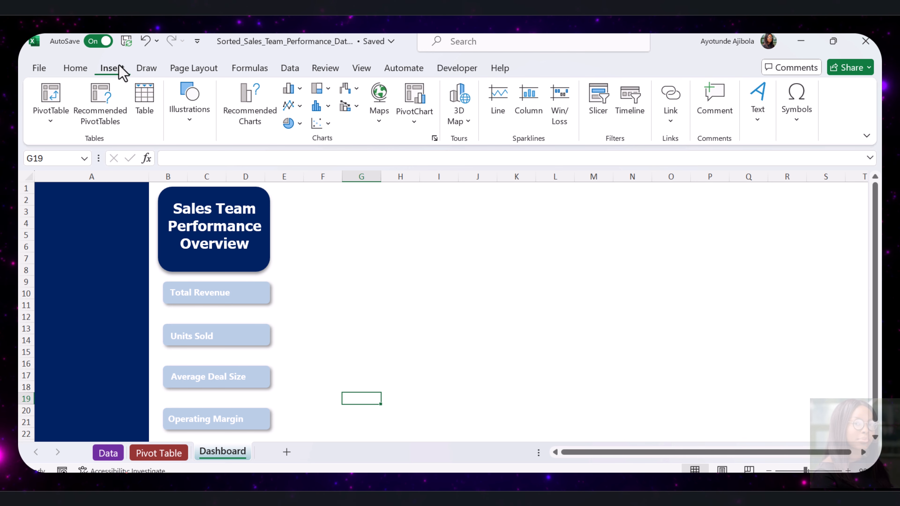
left_click(191, 124)
left_click(242, 160)
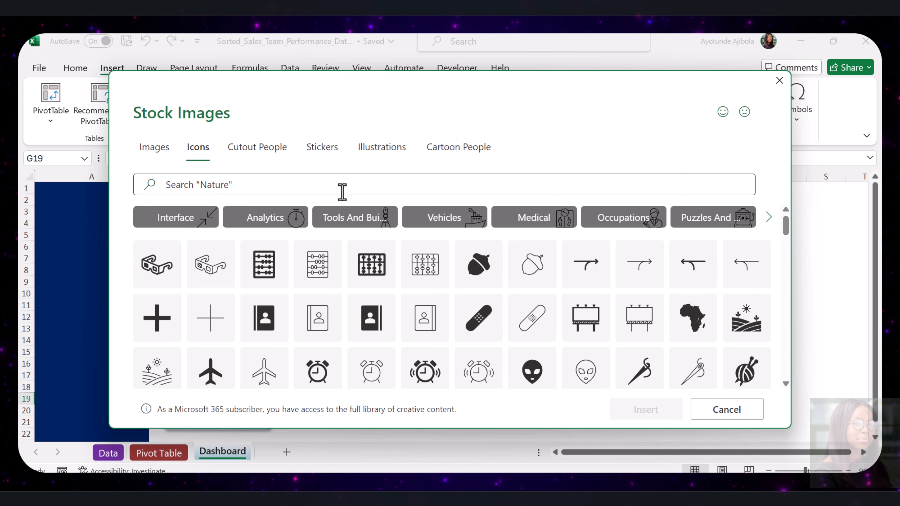
left_click(272, 185)
type("cu")
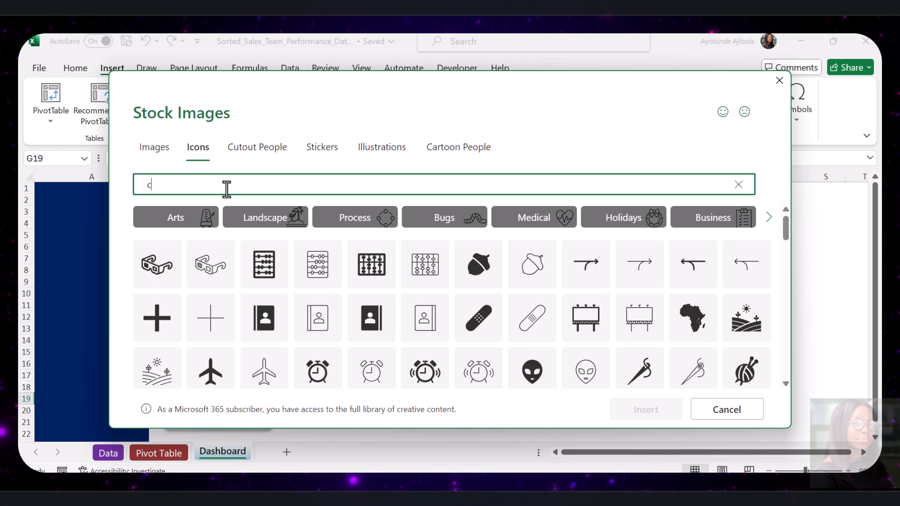
type("r")
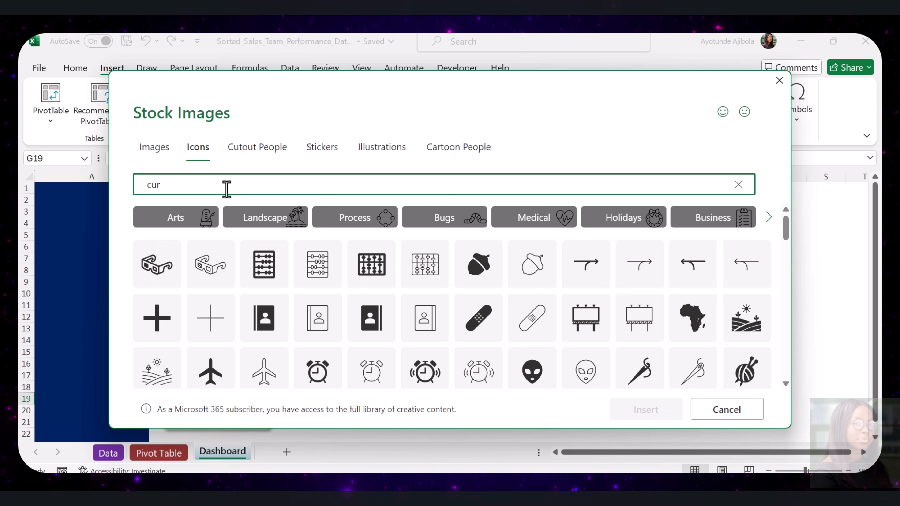
type("rency")
key("Return")
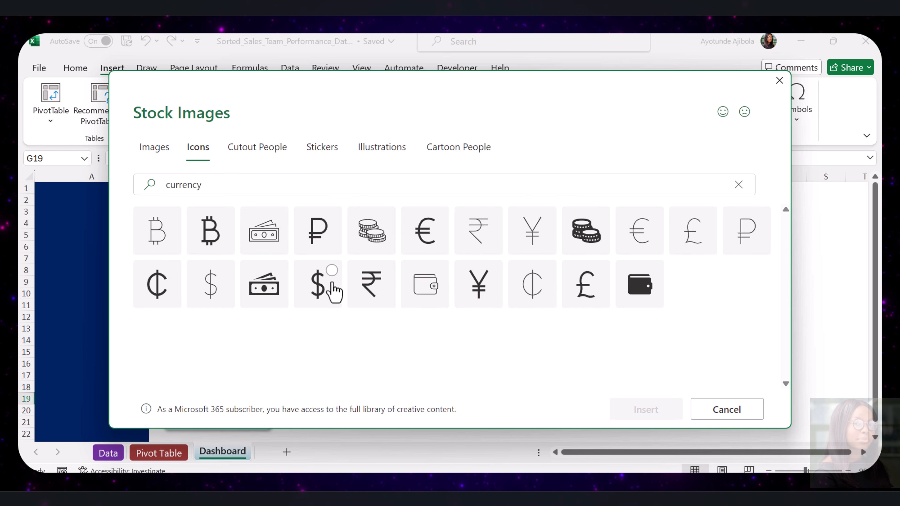
left_click(332, 281)
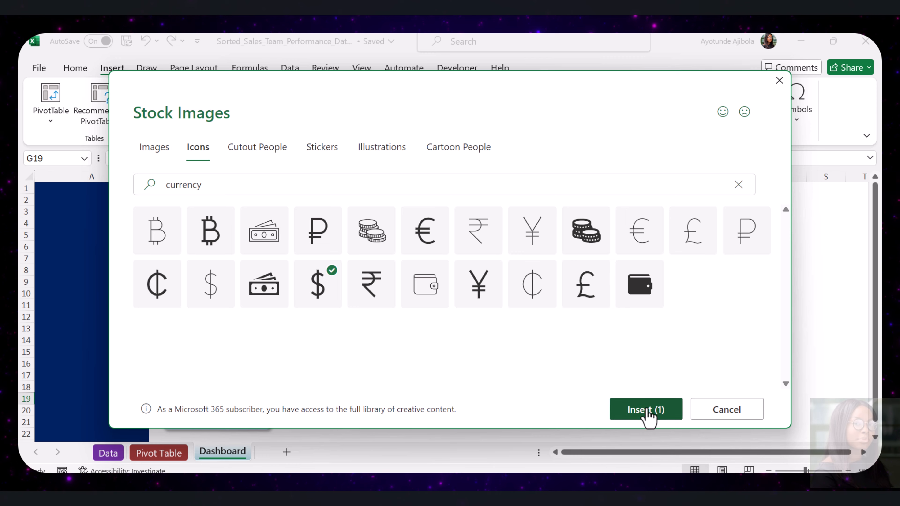
left_click(646, 418)
Shrink the dollar icon to 1.39 cm by 1.39 cm and fill it white.
left_click_drag(391, 354, 339, 325)
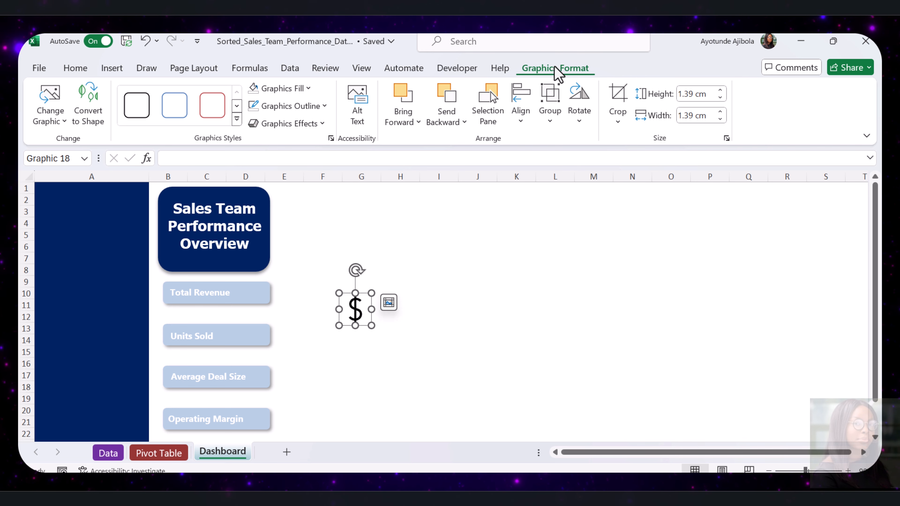
left_click(82, 68)
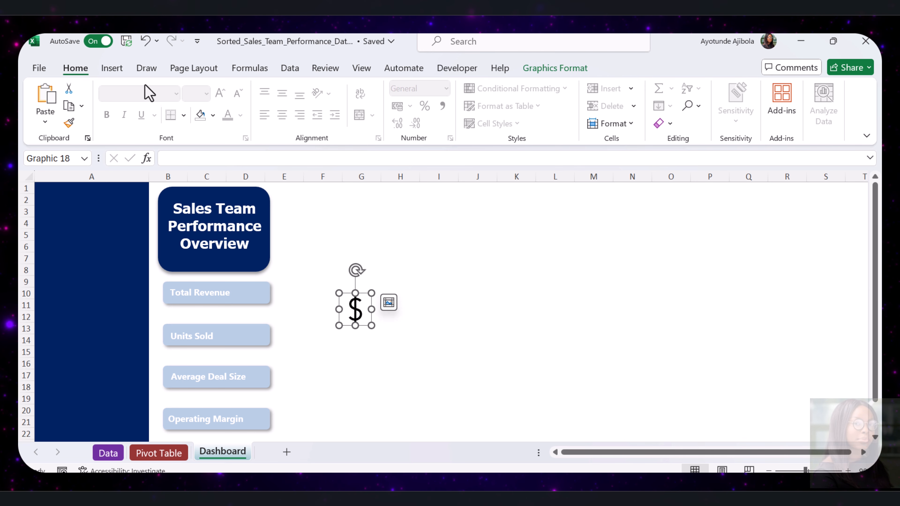
left_click(213, 117)
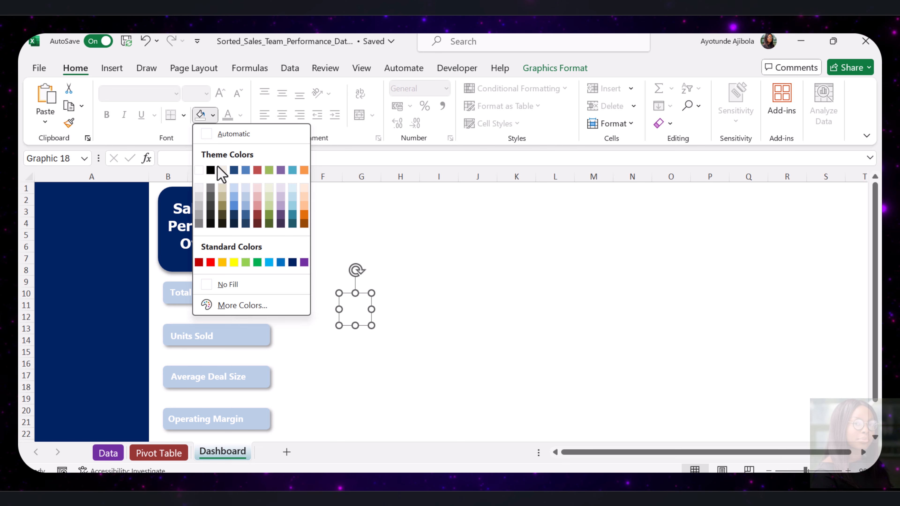
left_click(199, 170)
Move the white dollar icon onto the Total Revenue card and shrink it to fit beside the label.
left_click_drag(362, 311, 260, 296)
left_click_drag(270, 310, 260, 300)
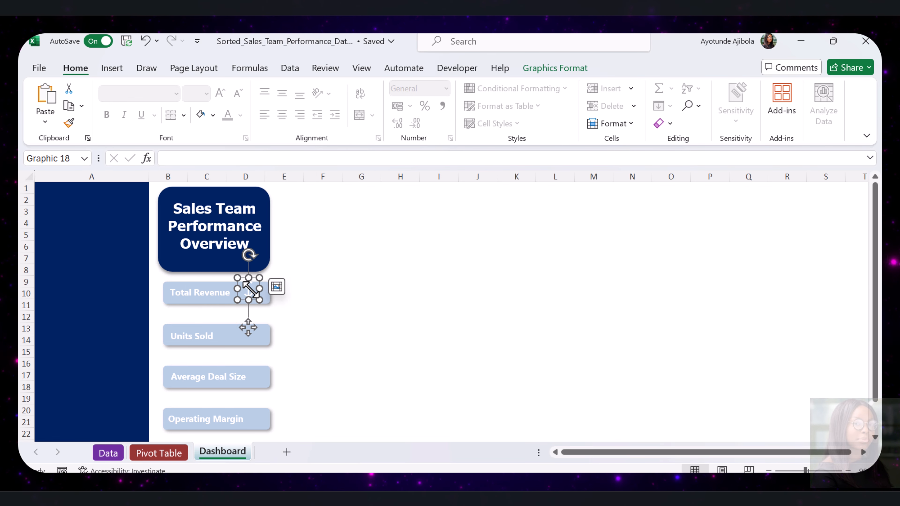
left_click(355, 327)
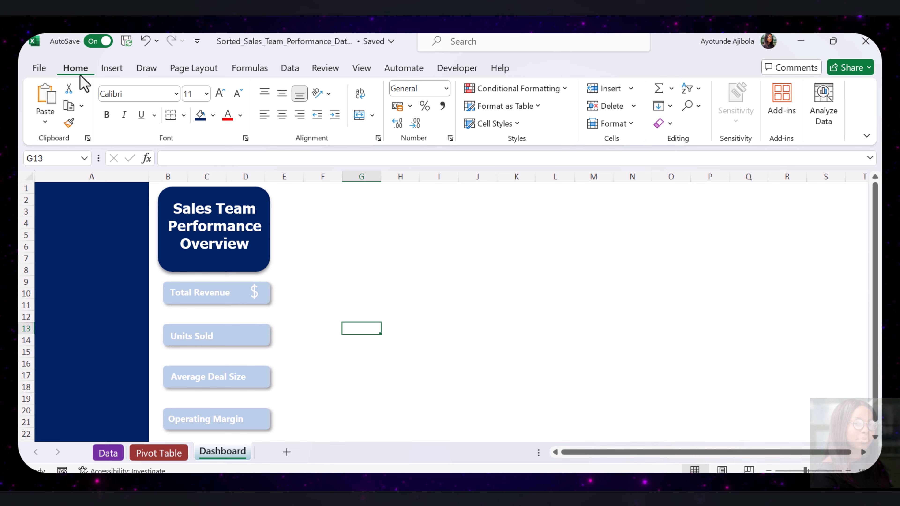
Merge and center cells G2:J2 on the Dashboard sheet and fill them dark blue.
left_click(112, 69)
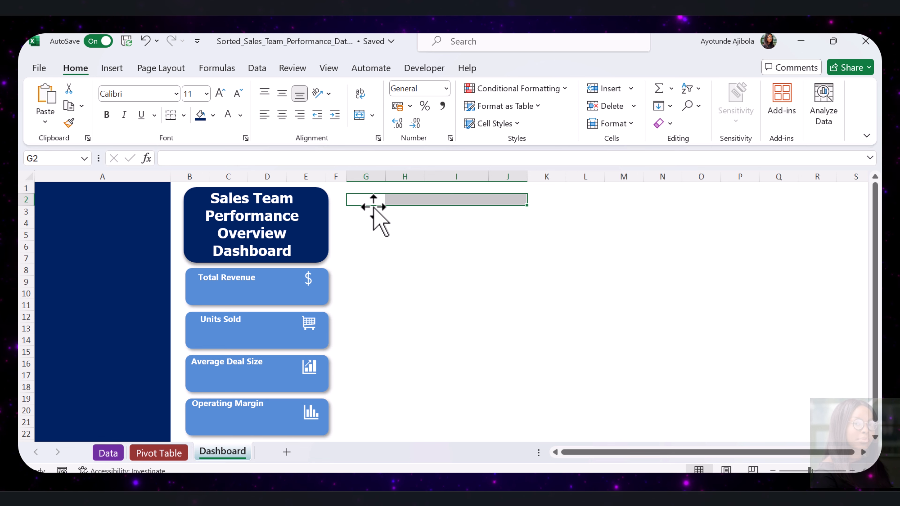
left_click(359, 115)
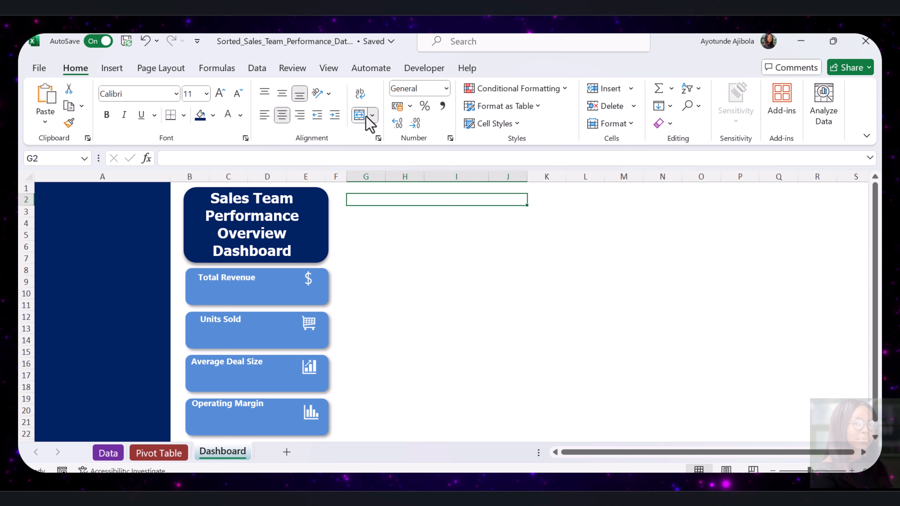
left_click(200, 117)
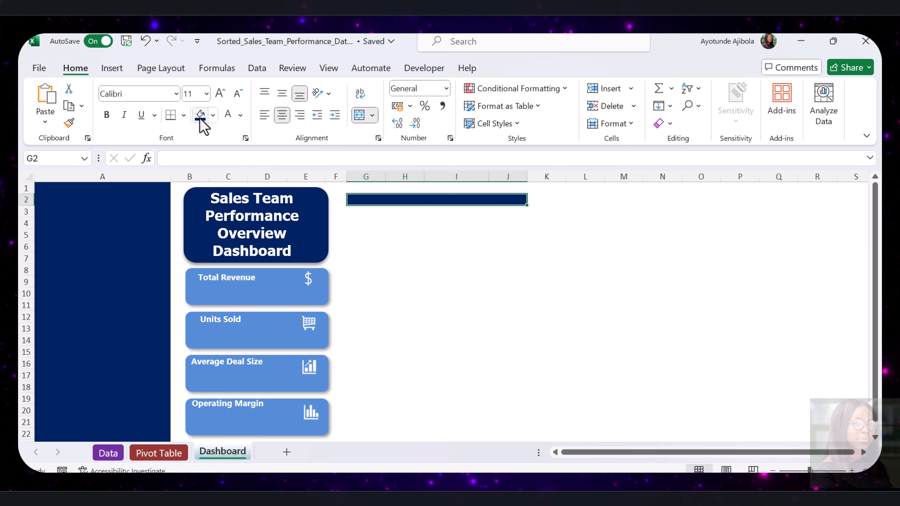
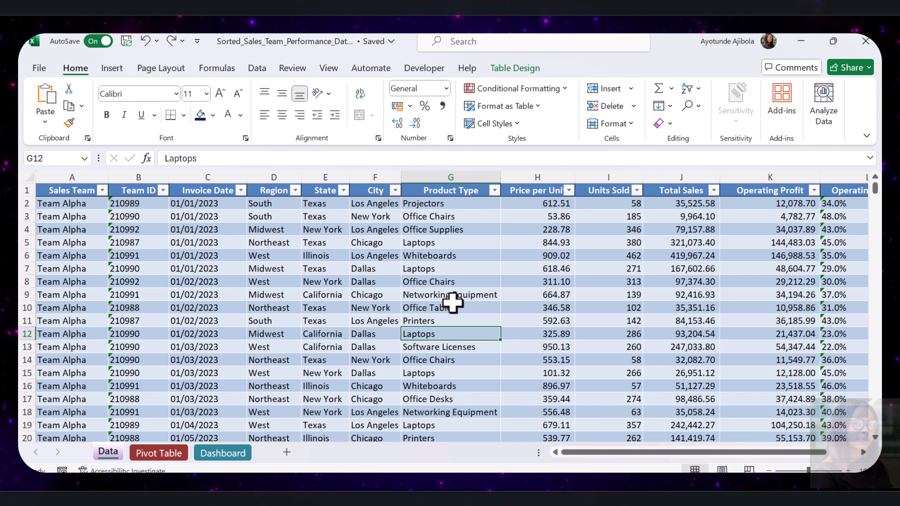
Create a PivotTable from Table1 on the Data sheet and place it in a new worksheet.
left_click(458, 272)
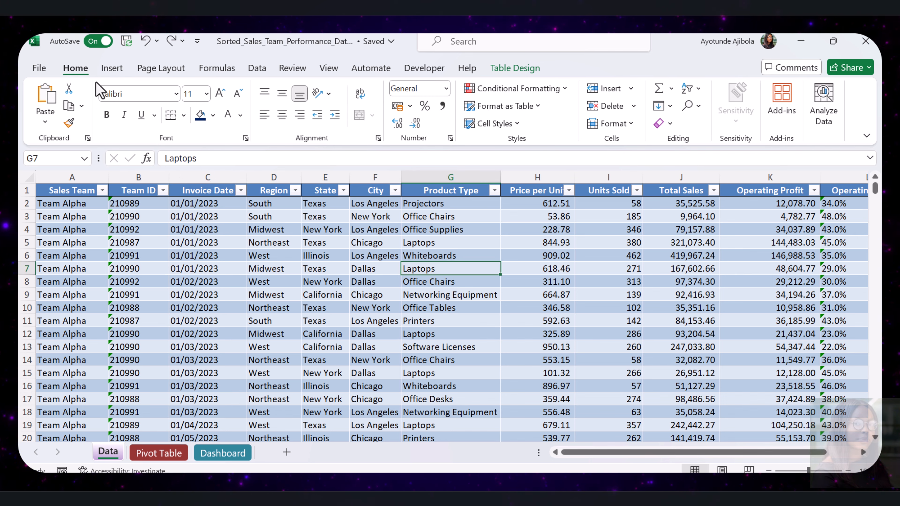
left_click(106, 71)
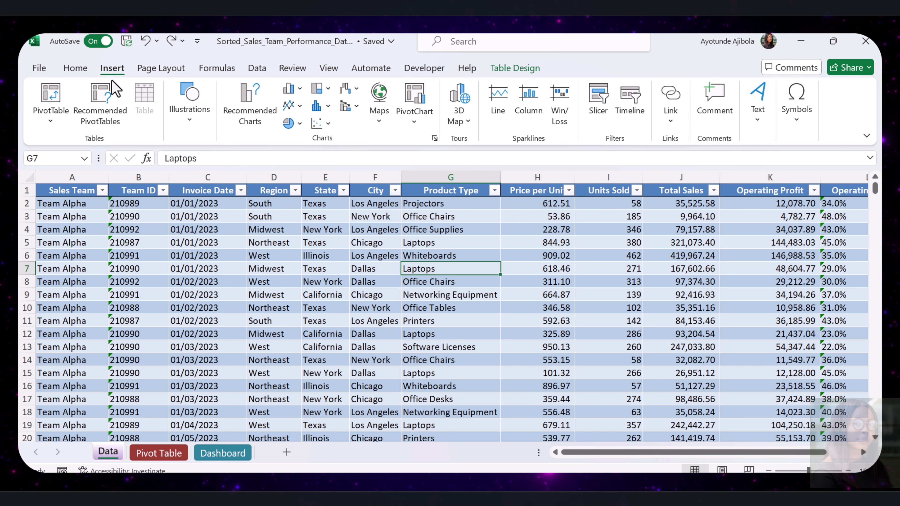
left_click(54, 120)
left_click(90, 143)
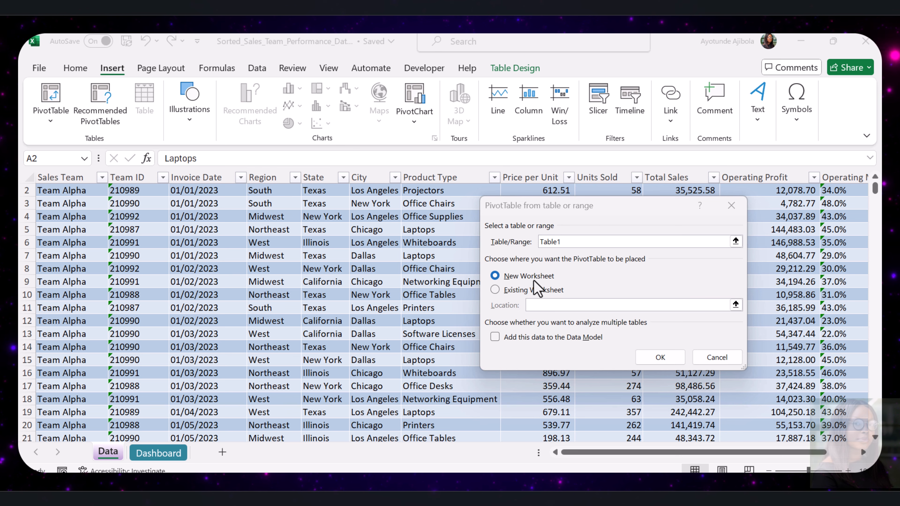
left_click(527, 281)
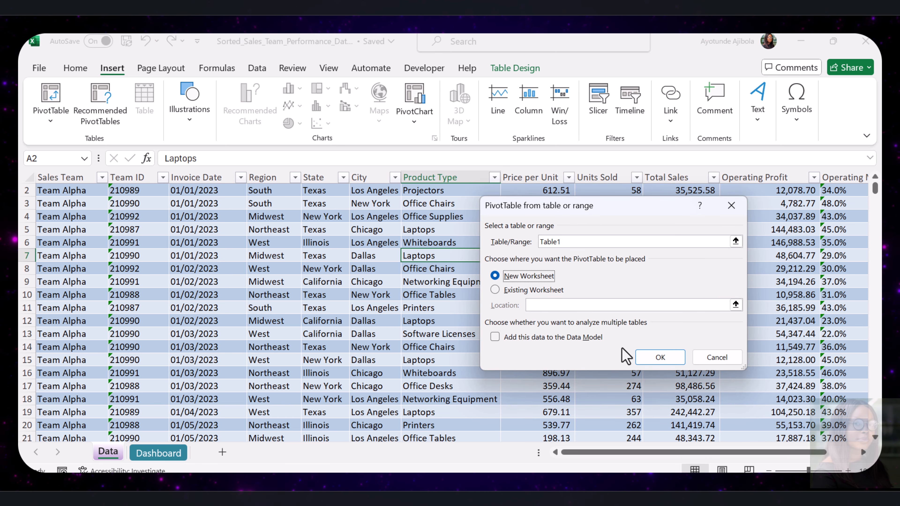
left_click(647, 362)
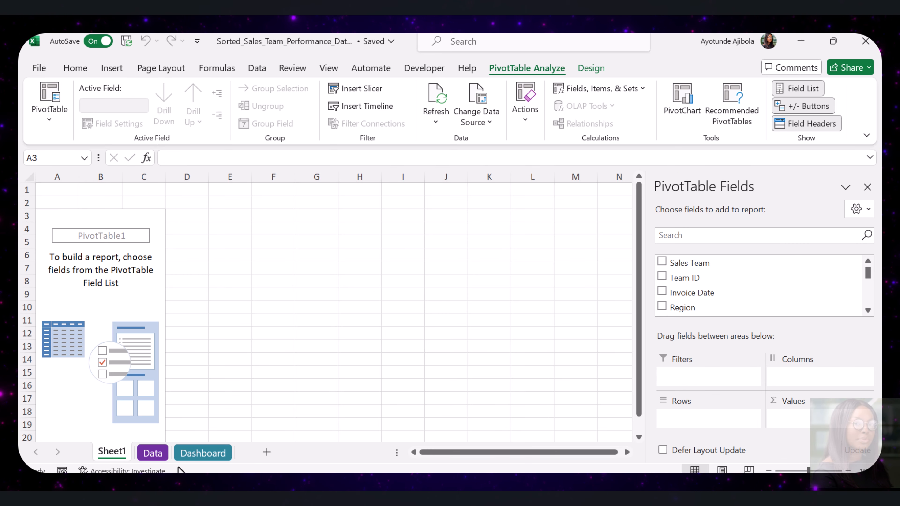
Rename the new worksheet as Pivot Table.
double_click(121, 453)
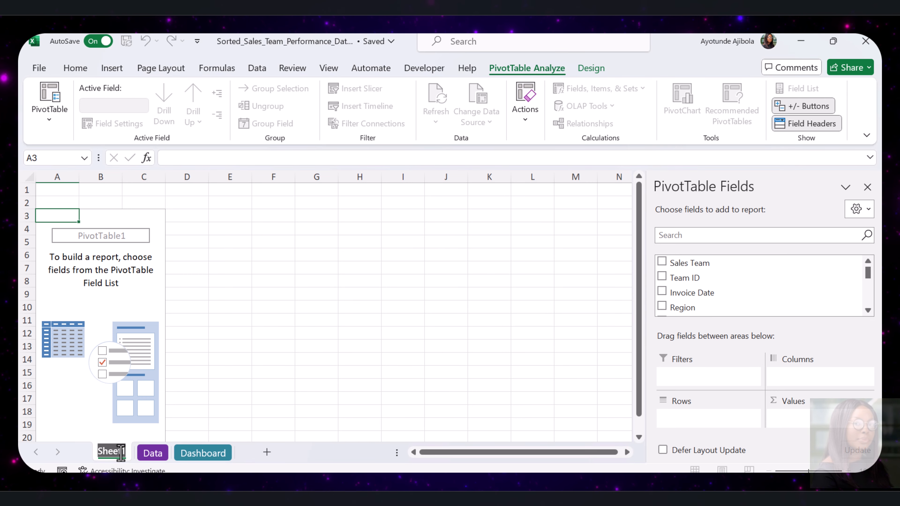
type("Pivot Table")
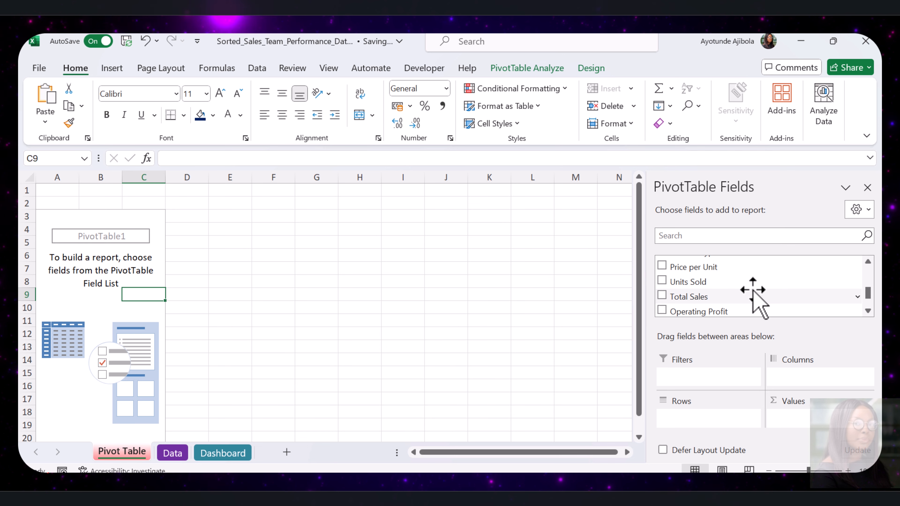
Add Total Sales, Units Sold and Price per Unit to the values area of the empty PivotTable.
left_click_drag(707, 297, 799, 419)
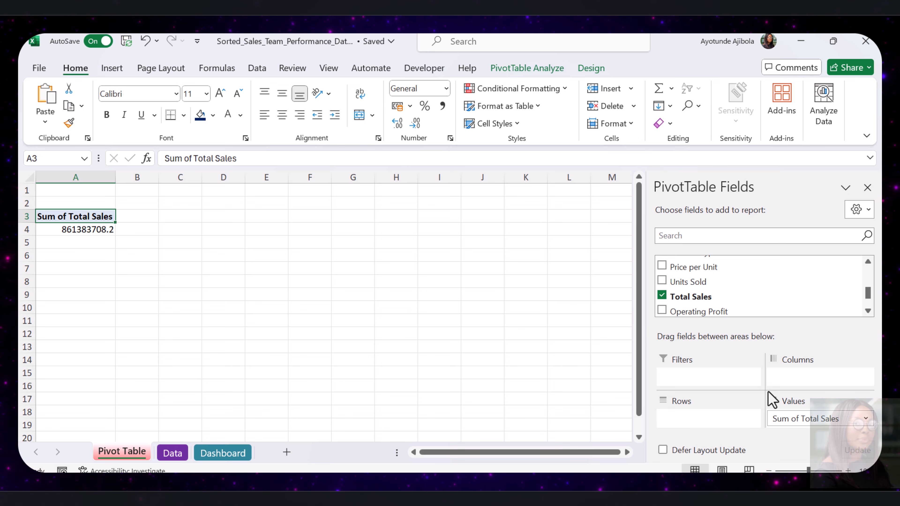
left_click_drag(688, 282, 803, 418)
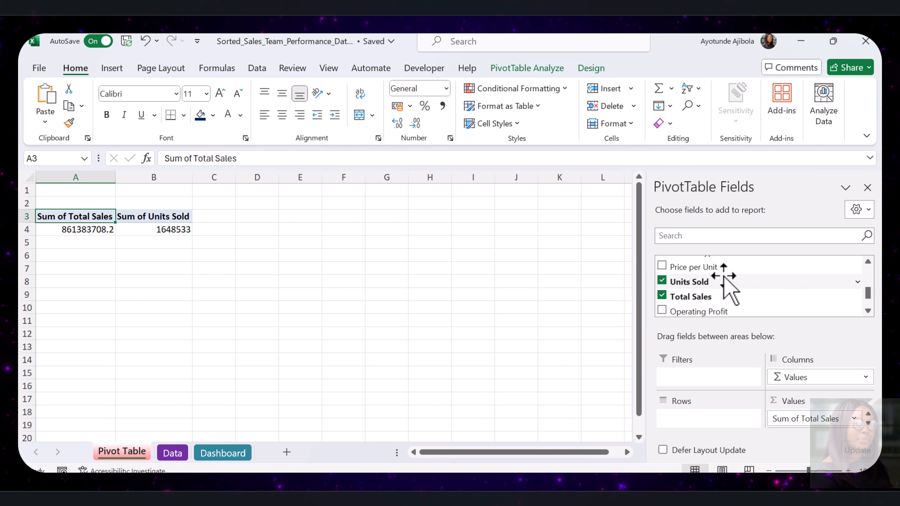
scroll(708, 294, "up", 1)
left_click_drag(696, 289, 851, 413)
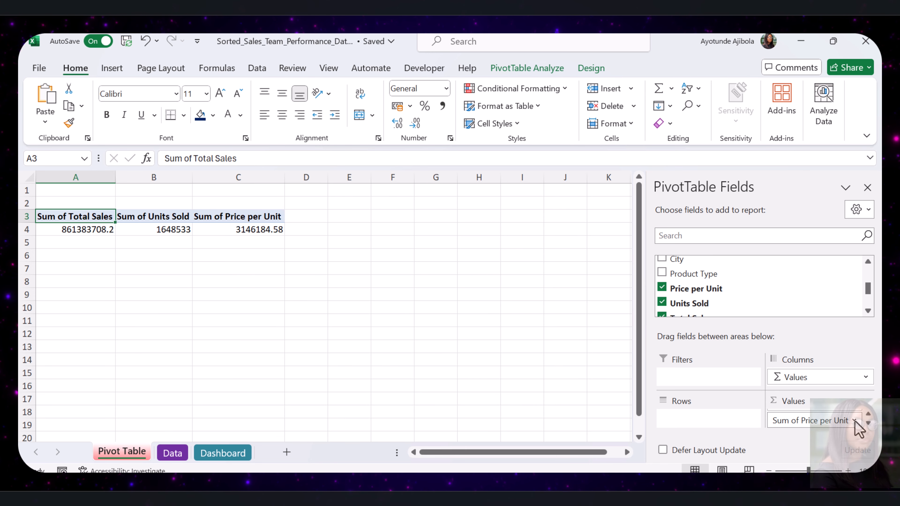
Summarize the Price per Unit value field by Average and add Operating Profit to the PivotTable's values.
left_click(854, 421)
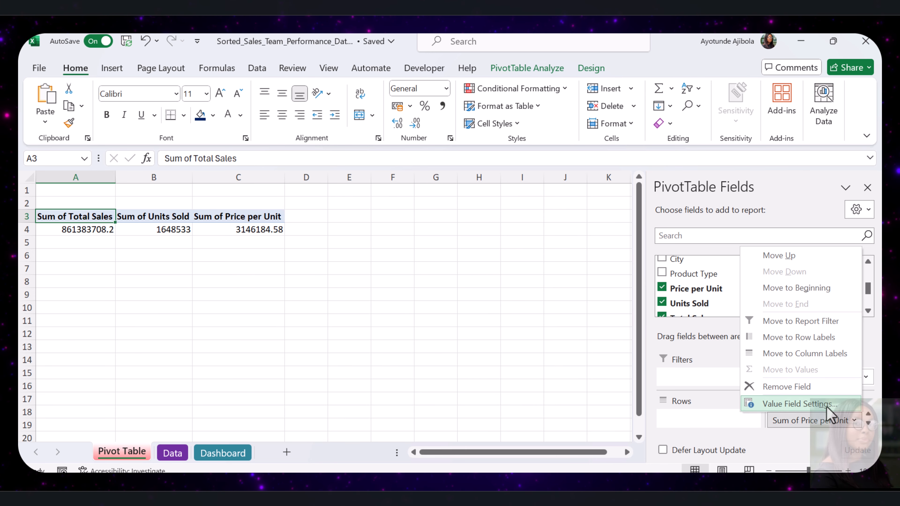
left_click(826, 404)
left_click(521, 293)
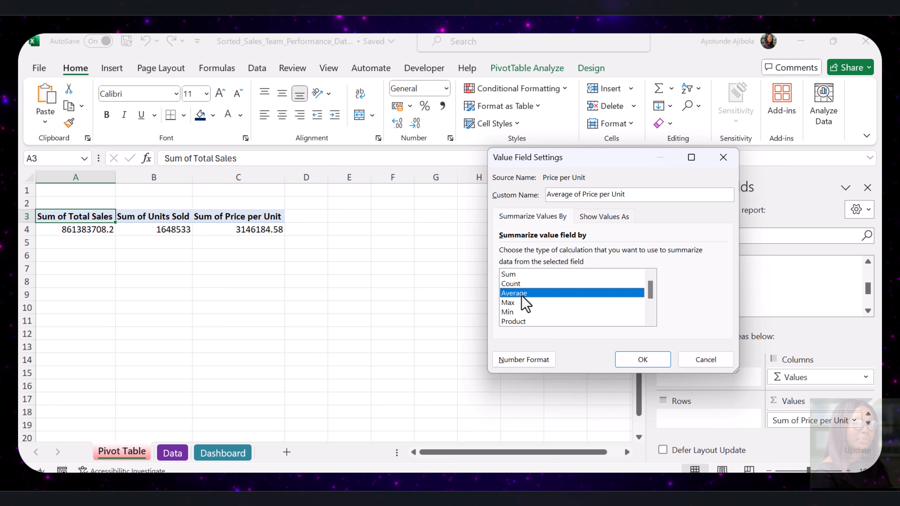
left_click(645, 365)
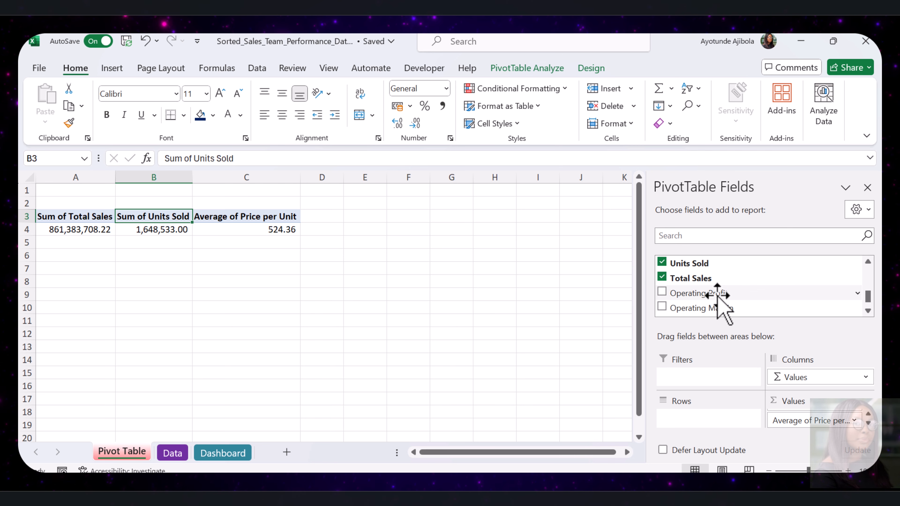
left_click_drag(717, 296, 814, 422)
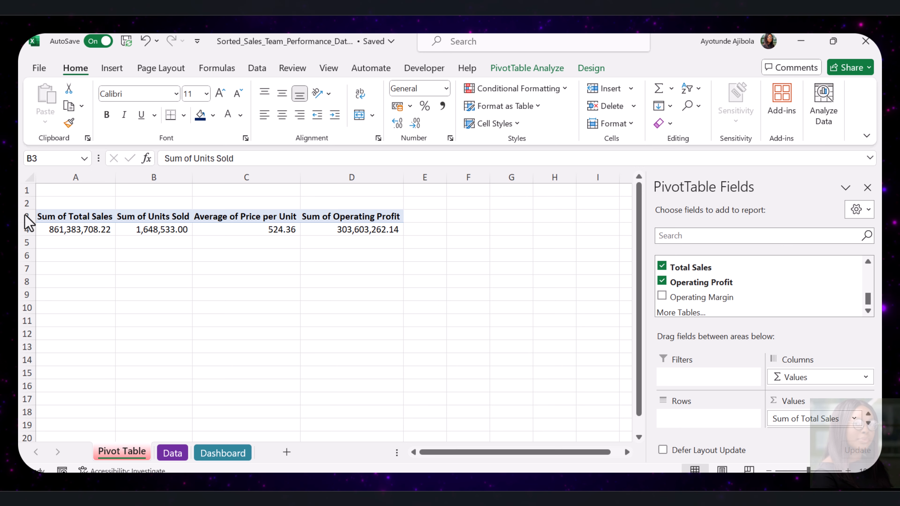
Copy the whole KPI PivotTable and paste the copy at cell A7.
key("ctrl+a")
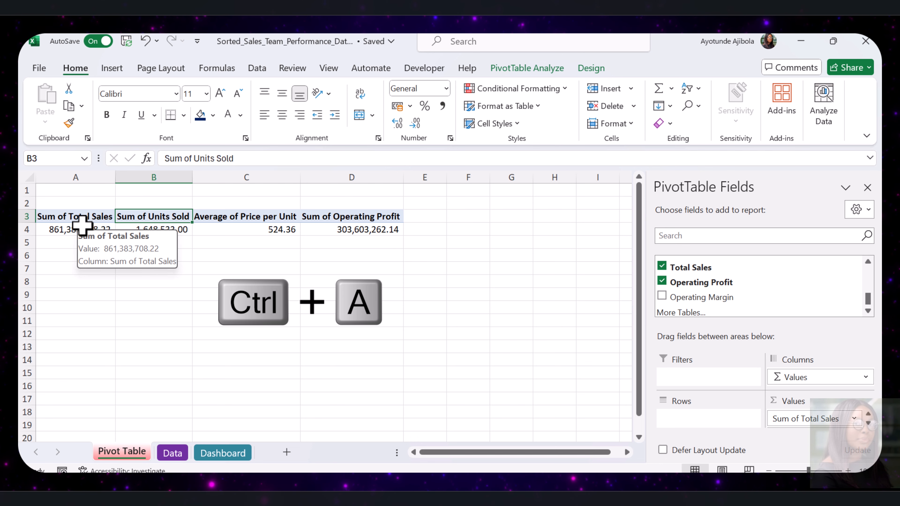
key("ctrl+a")
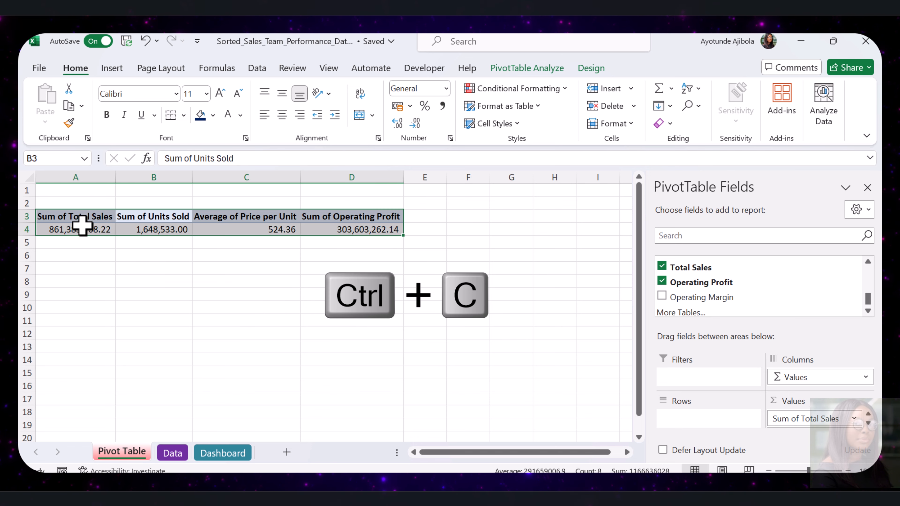
key("ctrl+c")
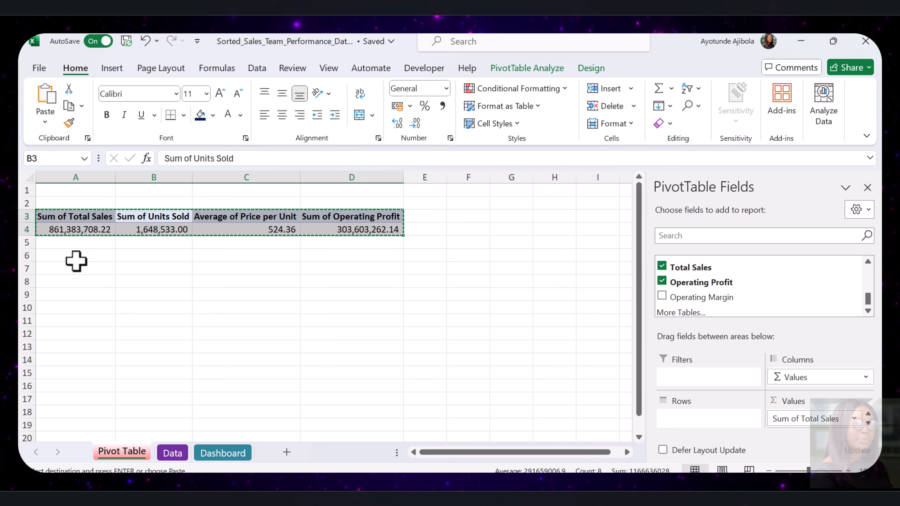
left_click(73, 265)
key("ctrl+v")
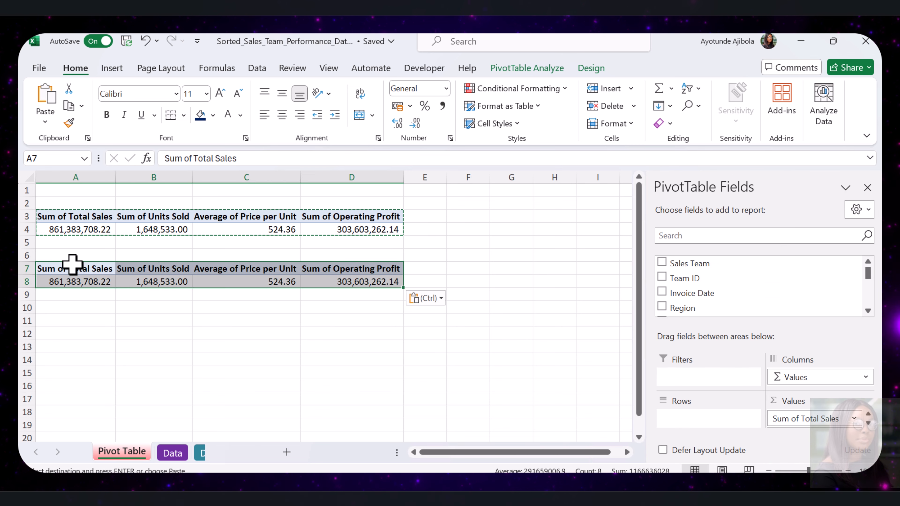
Remove all four value fields from the PivotTable copy at A7.
left_click(180, 283)
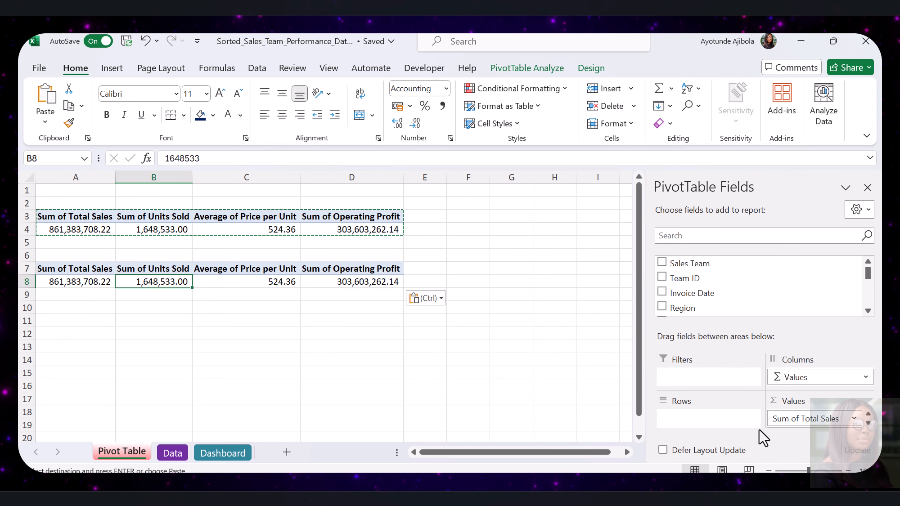
left_click_drag(824, 417, 581, 420)
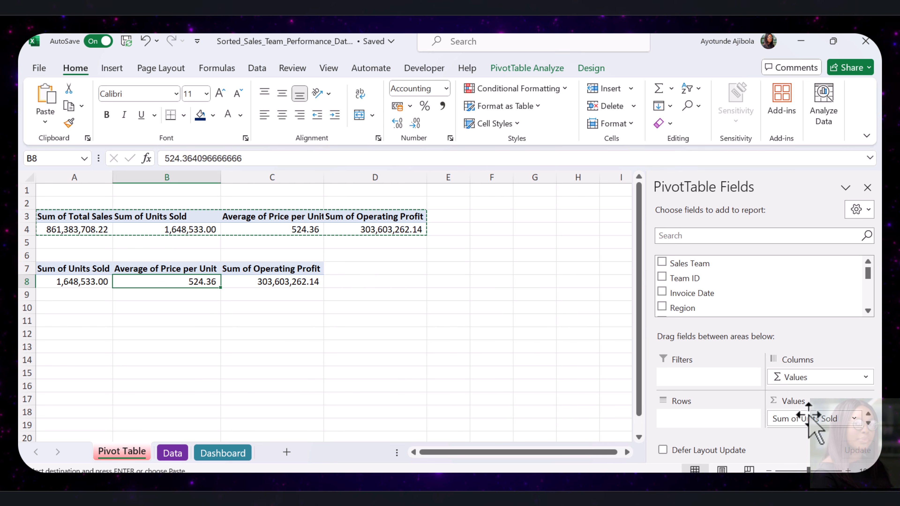
left_click_drag(807, 419, 586, 411)
left_click_drag(776, 418, 682, 422)
left_click_drag(807, 419, 586, 432)
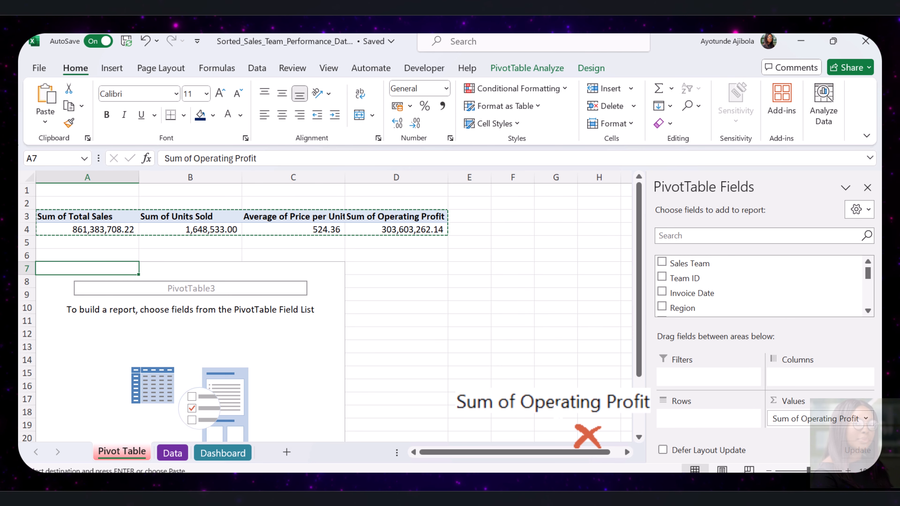
Set up the PivotTable at A7 with Product Type as rows, Total Sales as values and Invoice Year as columns.
scroll(673, 301, "down", 2)
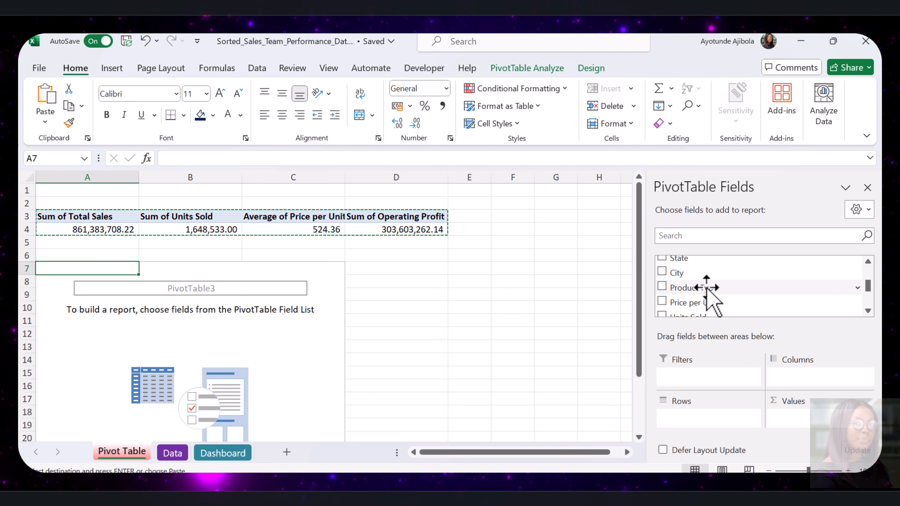
left_click_drag(706, 287, 721, 414)
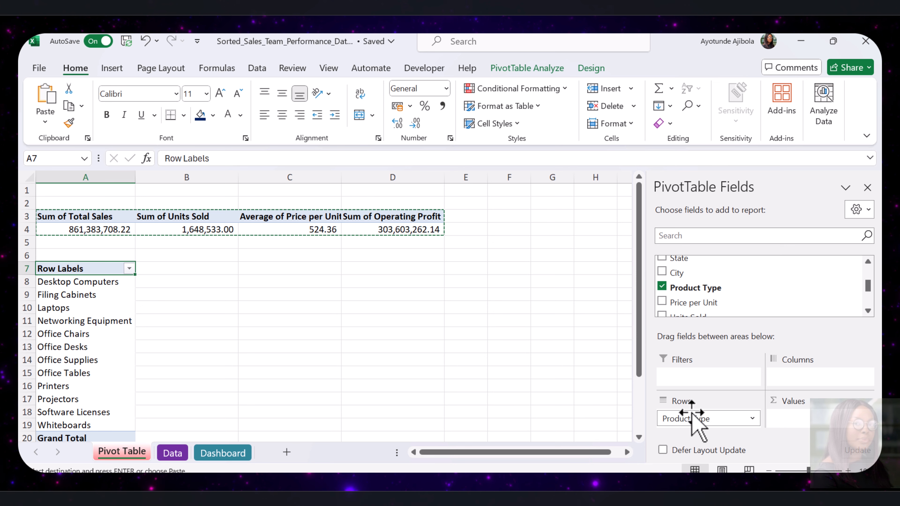
scroll(722, 299, "down", 1)
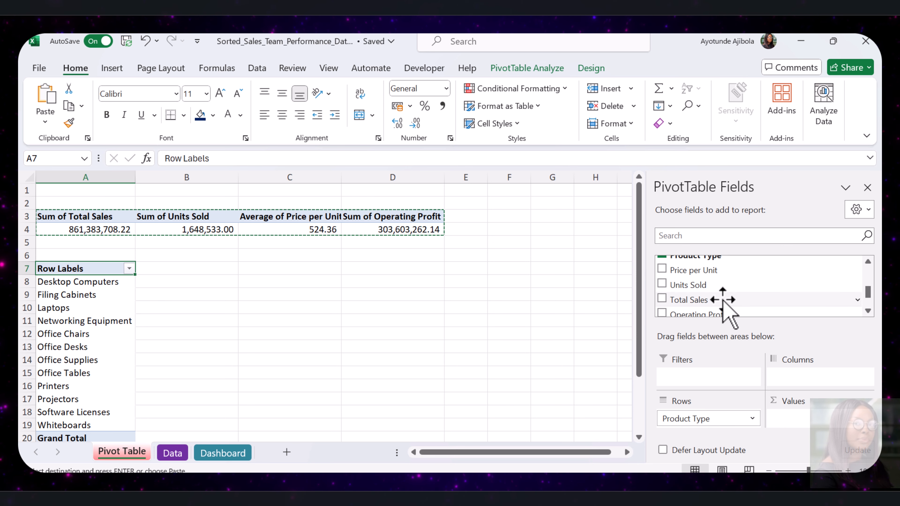
left_click_drag(716, 301, 779, 416)
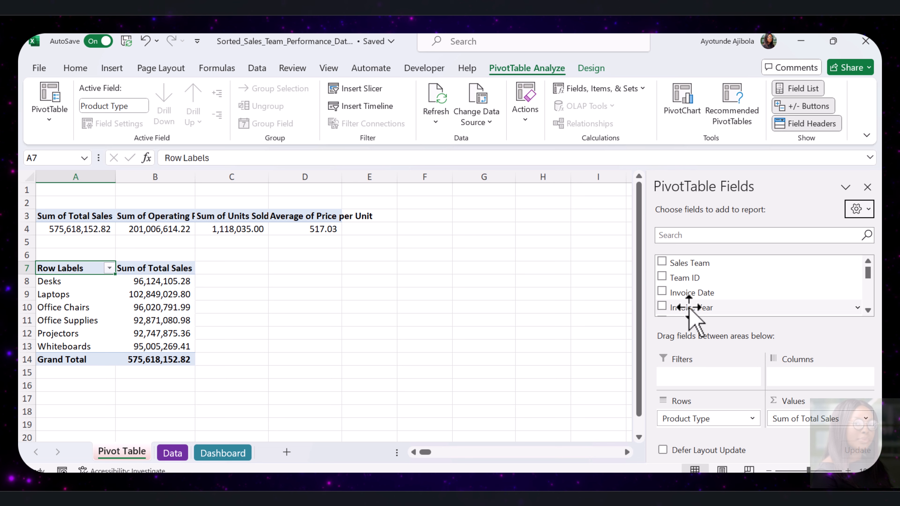
left_click_drag(689, 309, 814, 377)
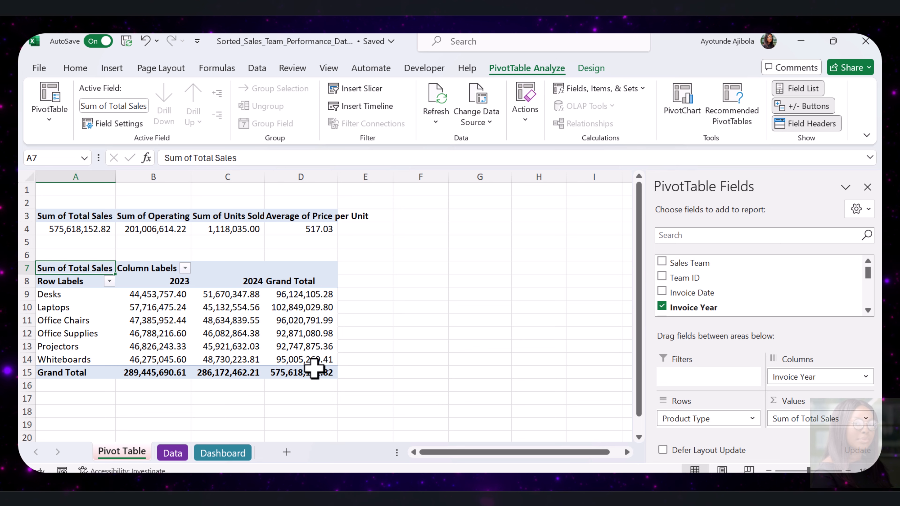
Copy the whole product type PivotTable and paste the copy at cell A18.
mouse_move(274, 359)
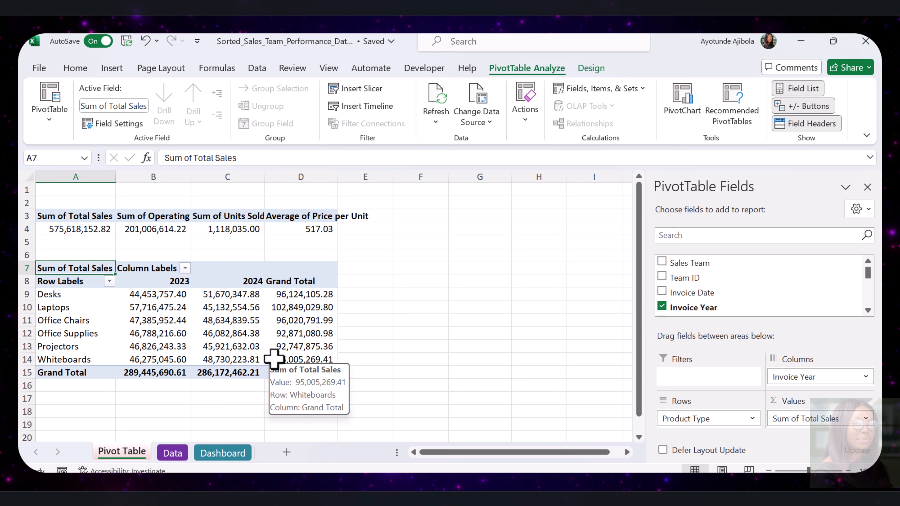
left_click(274, 346)
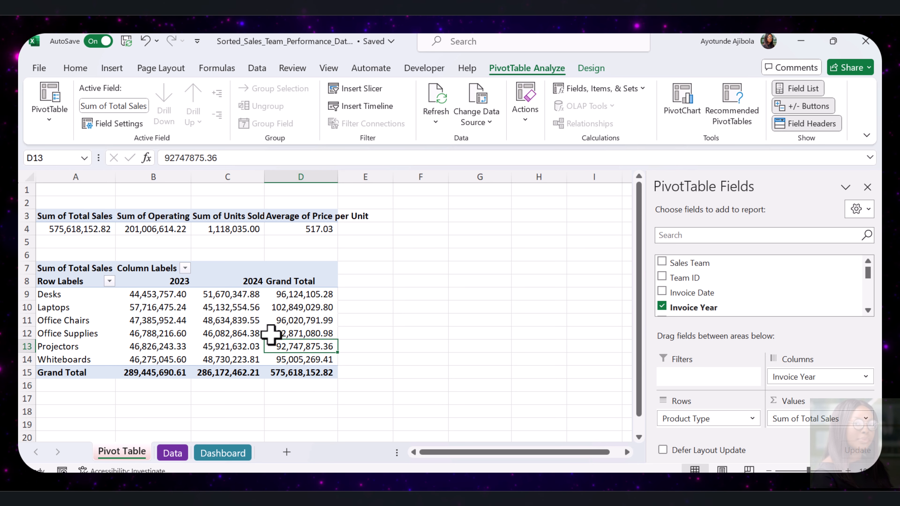
mouse_move(271, 334)
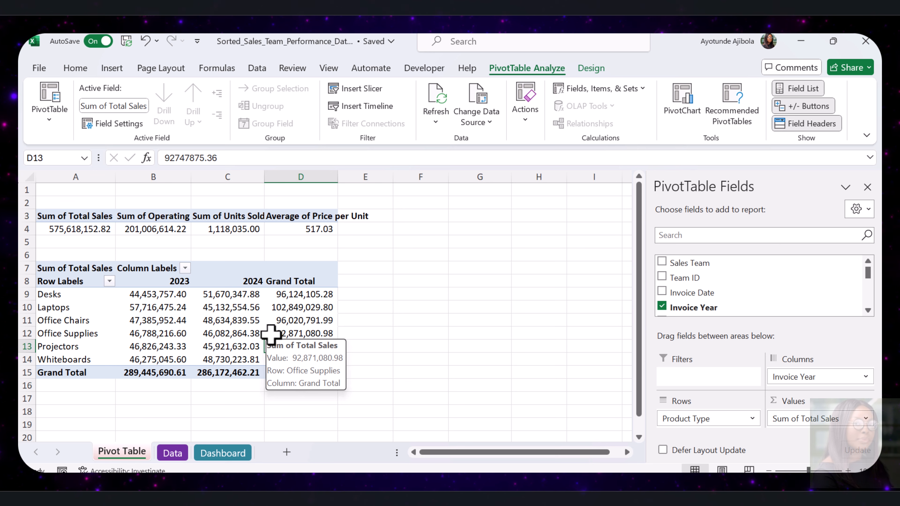
key("ctrl+a")
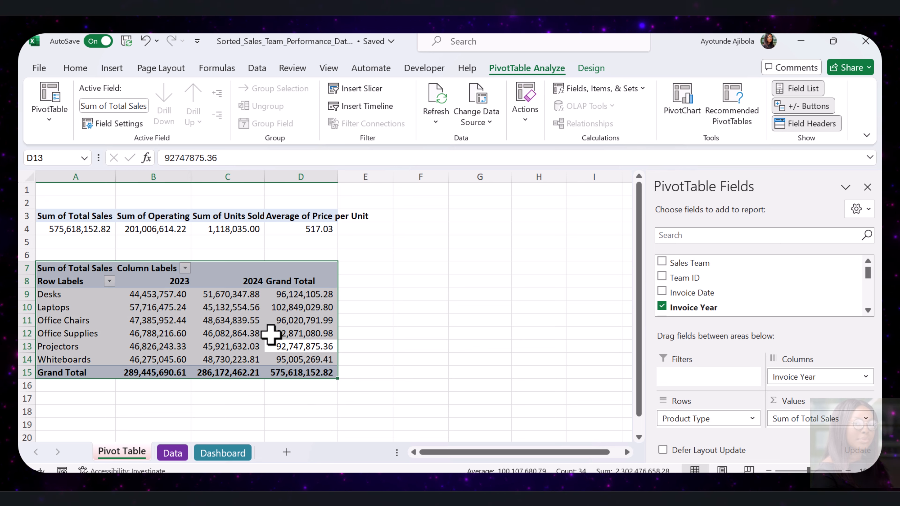
key("ctrl+c")
scroll(273, 347, "down", 1)
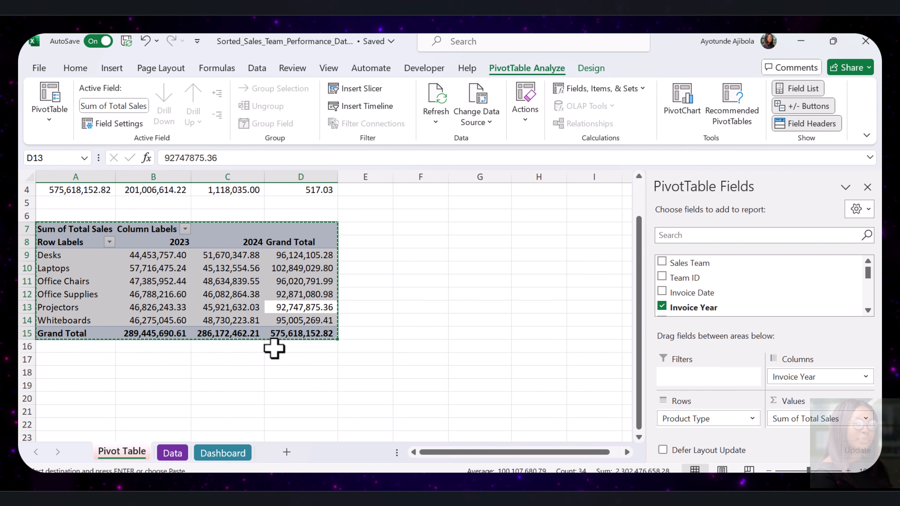
left_click(88, 370)
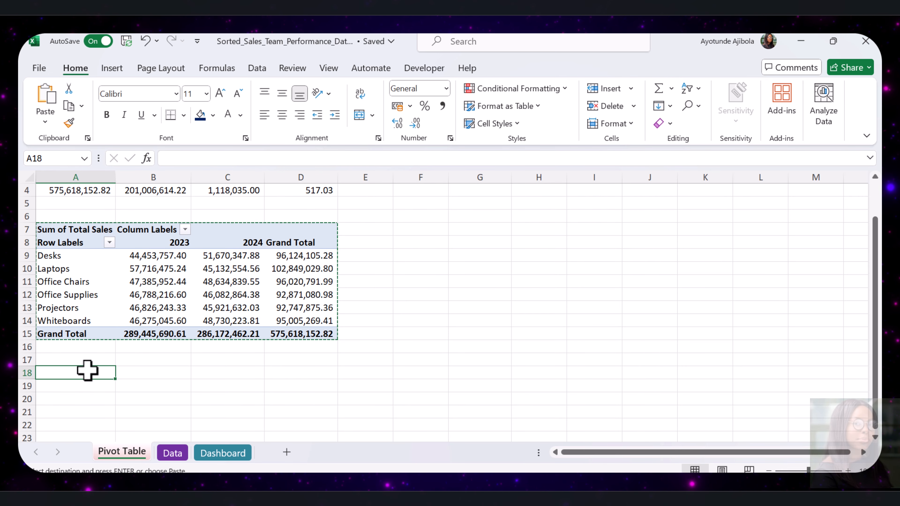
key("ctrl+v")
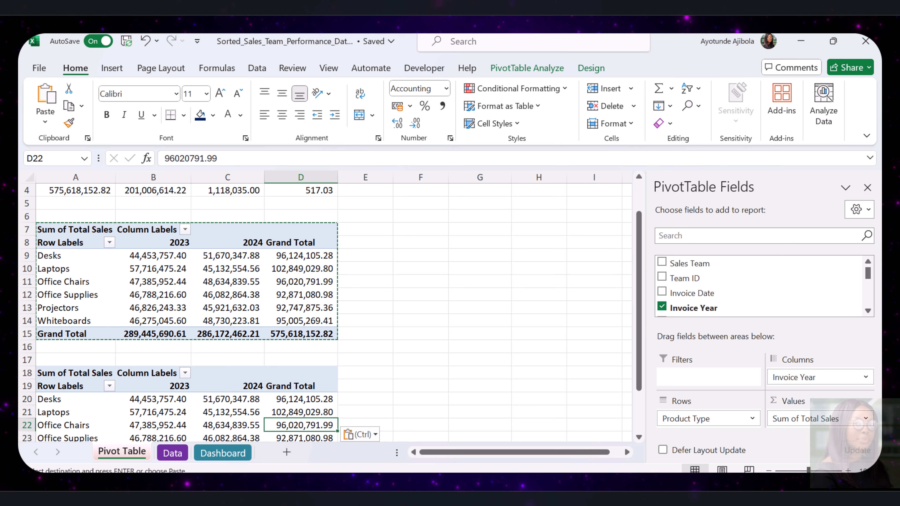
Remove Invoice Year, Product Type and Sum of Total Sales from the PivotTable copy at A18.
left_click_drag(800, 374, 594, 408)
left_click_drag(696, 419, 542, 428)
left_click_drag(833, 421, 583, 422)
Set up the PivotTable at A18 with Sales Team as rows, Total Sales as values and Invoice Year as columns.
scroll(212, 362, "down", 2)
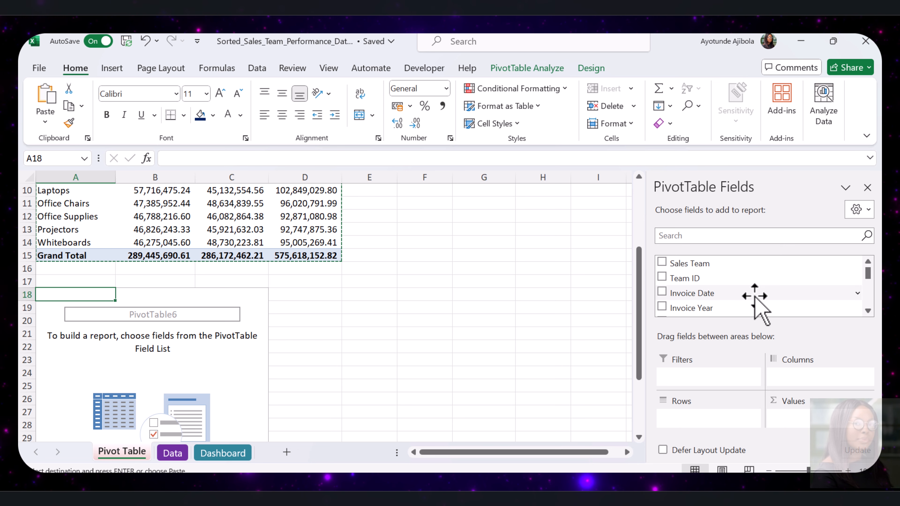
left_click_drag(737, 267, 719, 426)
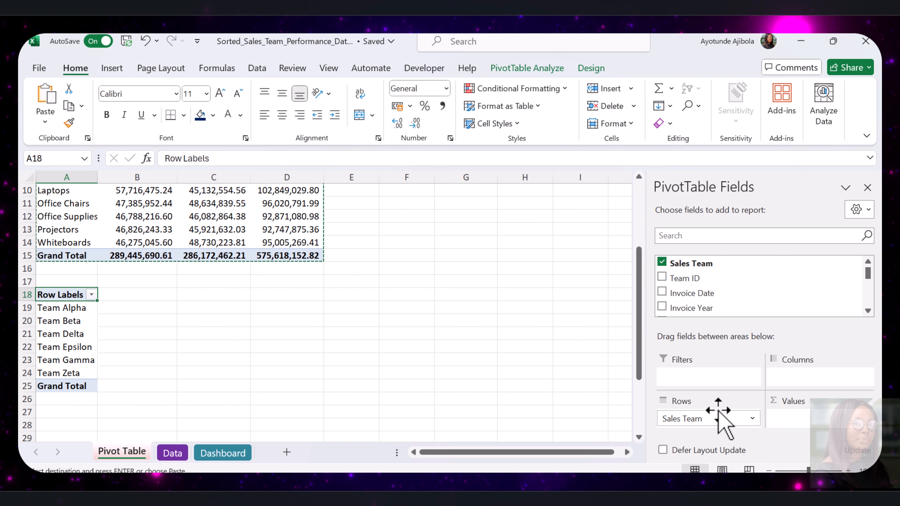
scroll(748, 294, "down", 3)
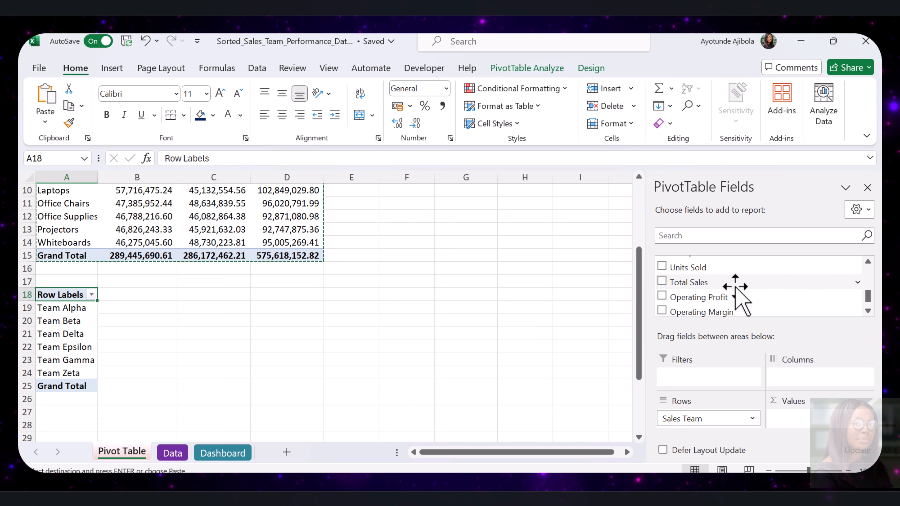
left_click_drag(748, 288, 819, 422)
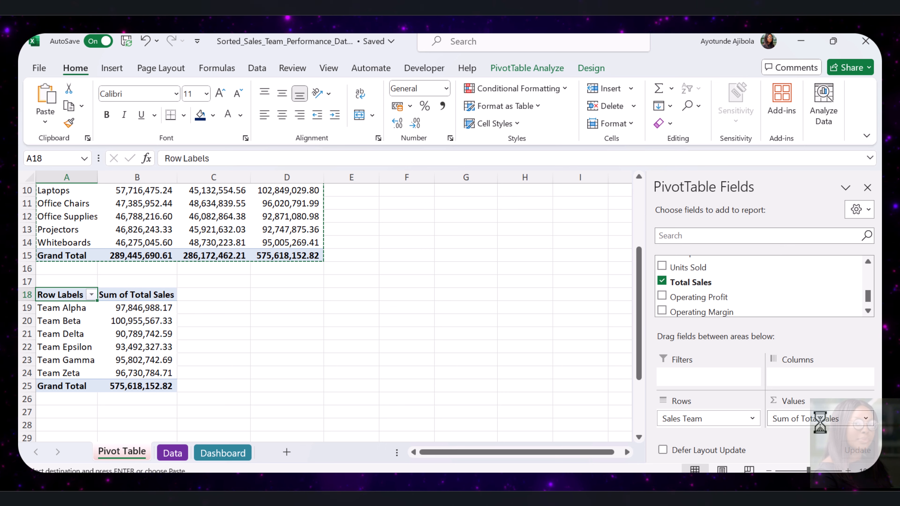
scroll(740, 301, "up", 5)
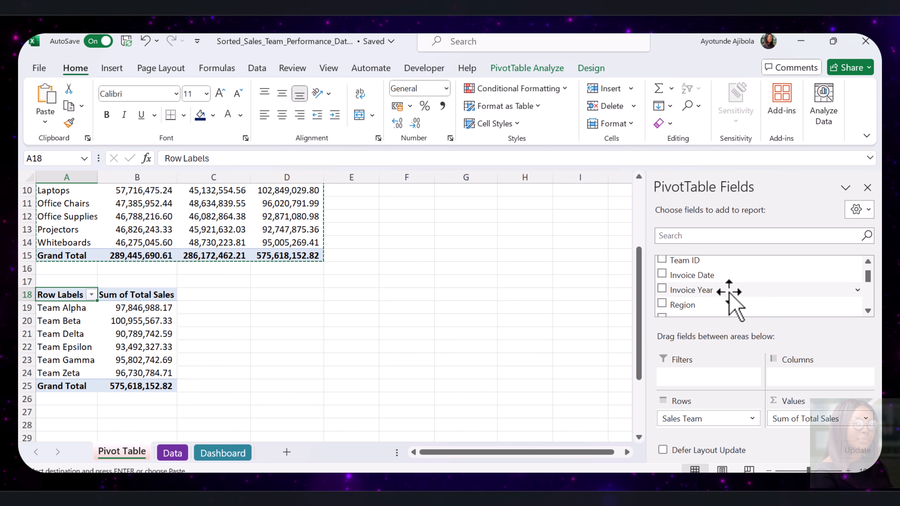
left_click_drag(729, 292, 805, 379)
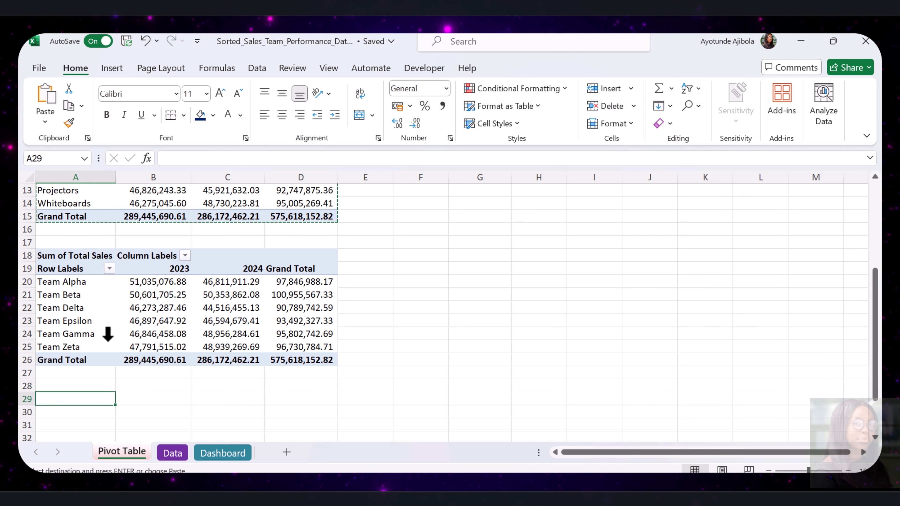
Insert a PivotTable from the range A1:M4033 of the Data sheet at cell A29 of the Pivot Table sheet.
left_click(115, 68)
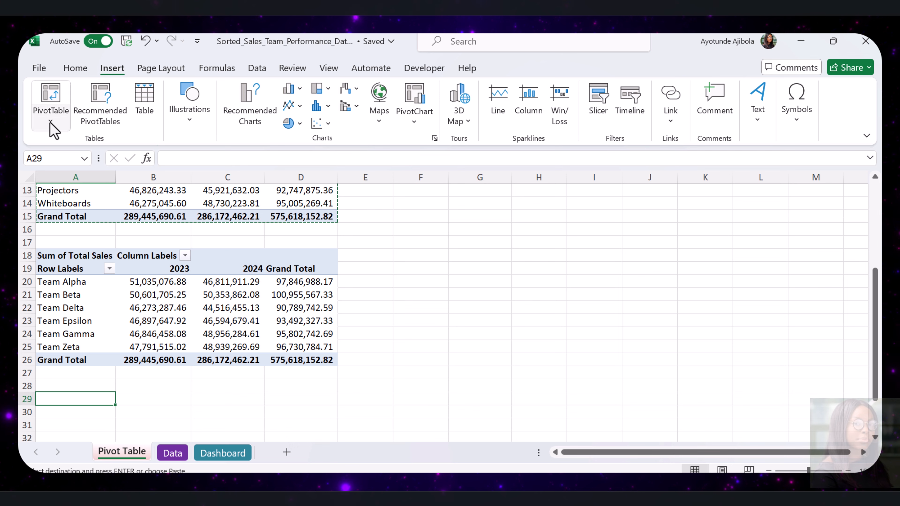
left_click(49, 106)
left_click(82, 143)
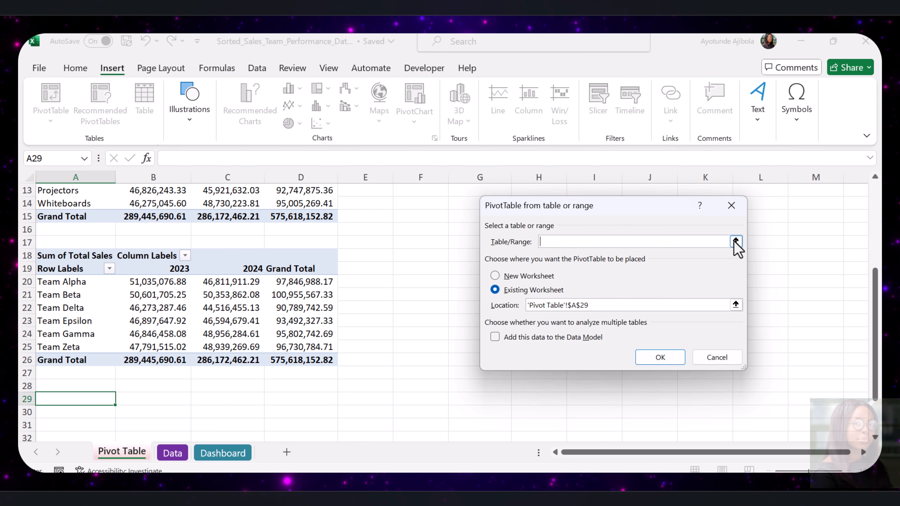
left_click(736, 241)
left_click(173, 453)
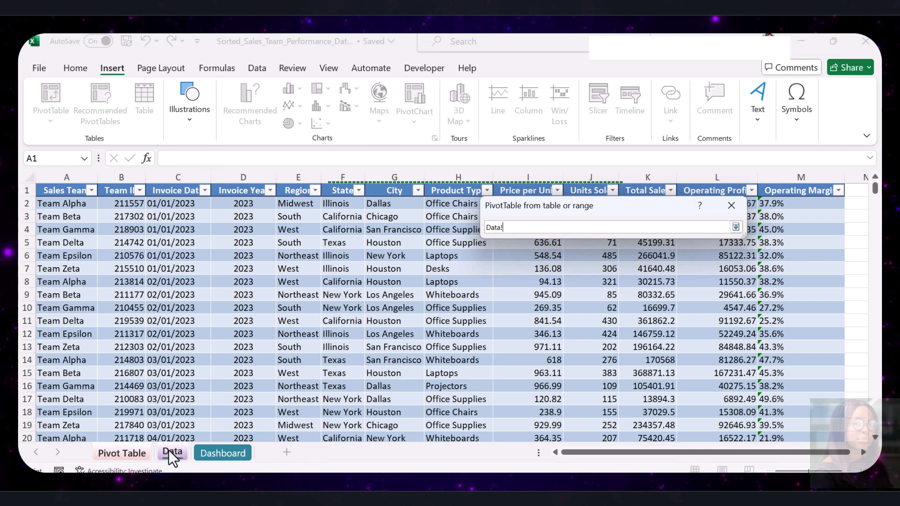
left_click_drag(54, 191, 135, 222)
left_click_drag(135, 222, 338, 301)
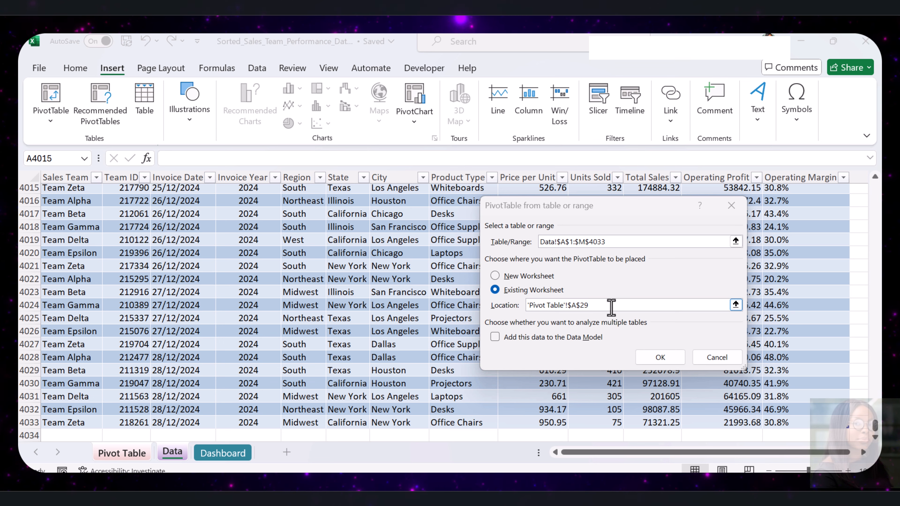
left_click(659, 357)
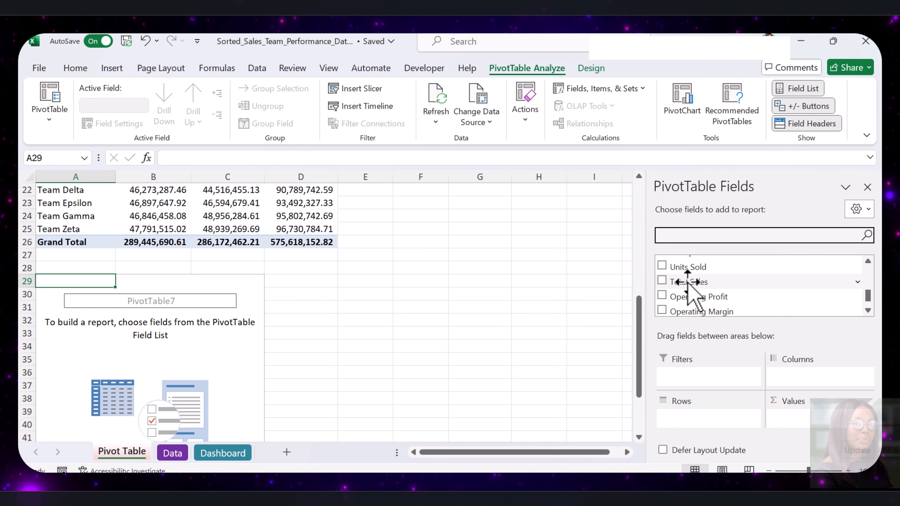
Add Total Sales and Operating Margin as values of the A29 PivotTable, and summarize Operating Margin by Average.
left_click_drag(687, 283, 829, 419)
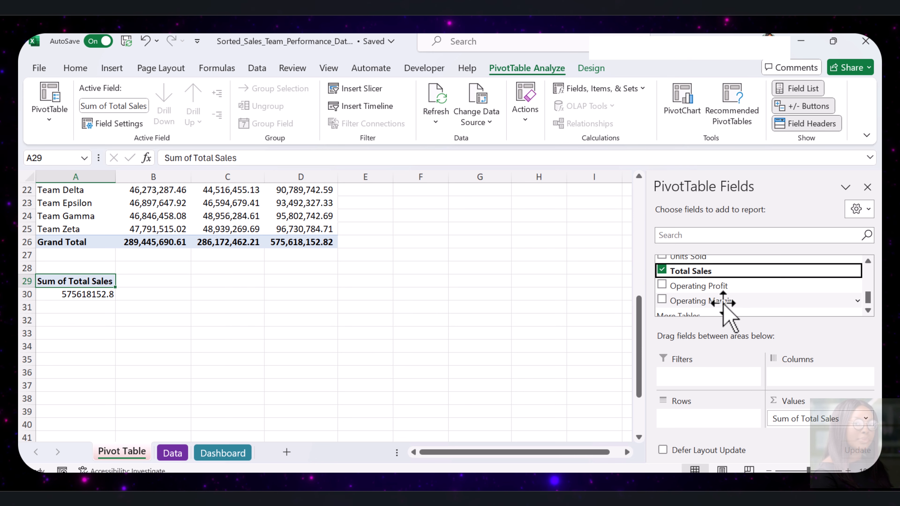
left_click_drag(722, 302, 832, 448)
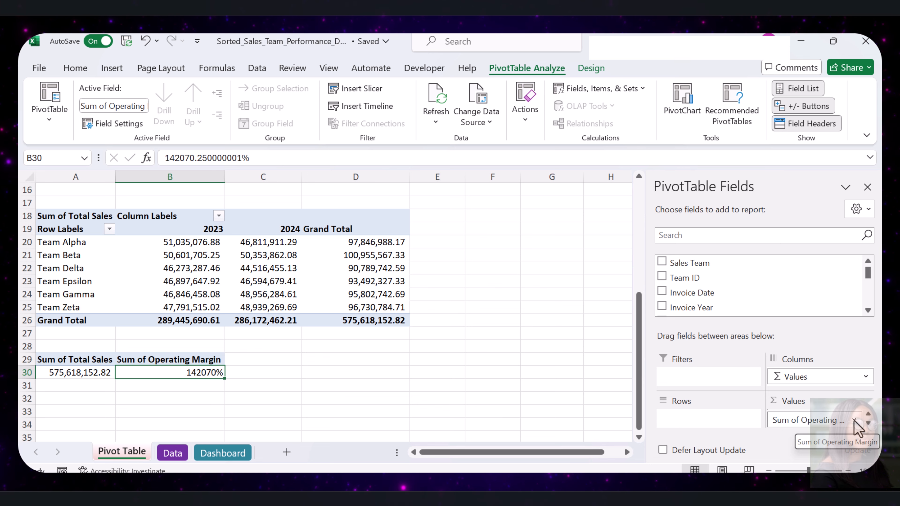
left_click(854, 421)
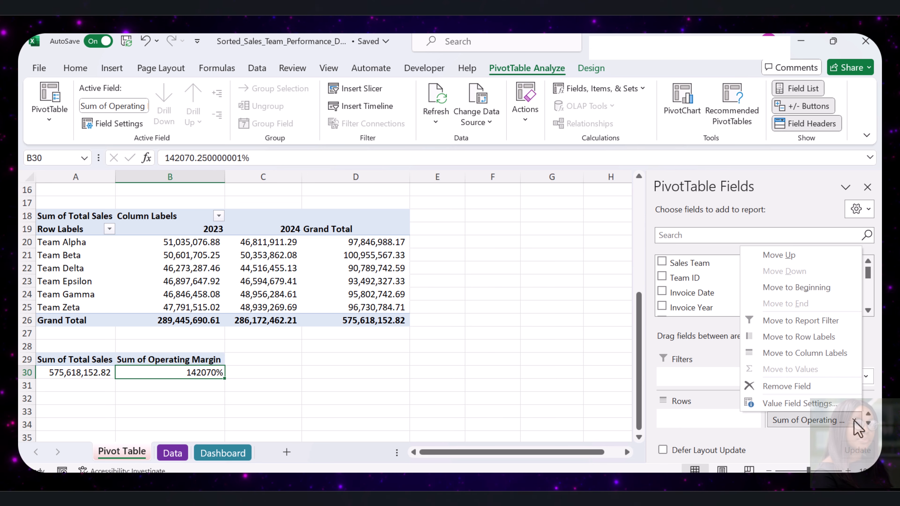
left_click(849, 404)
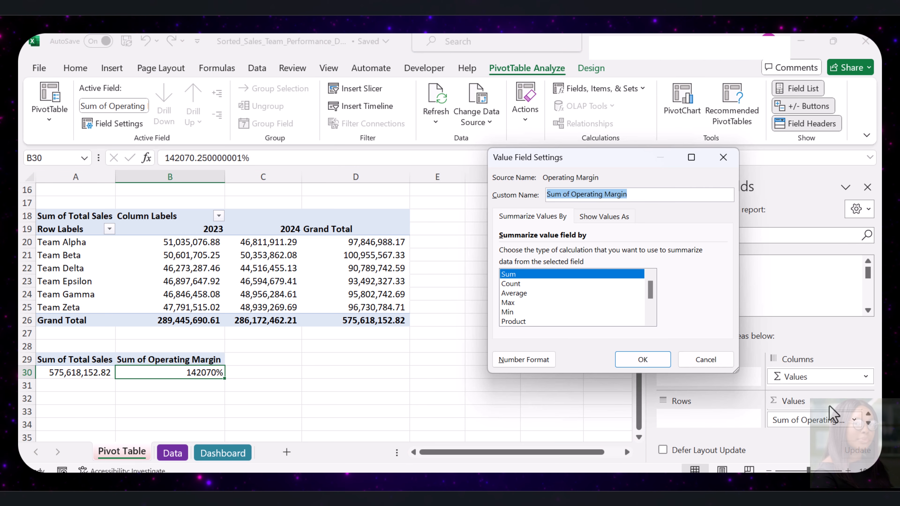
left_click(524, 292)
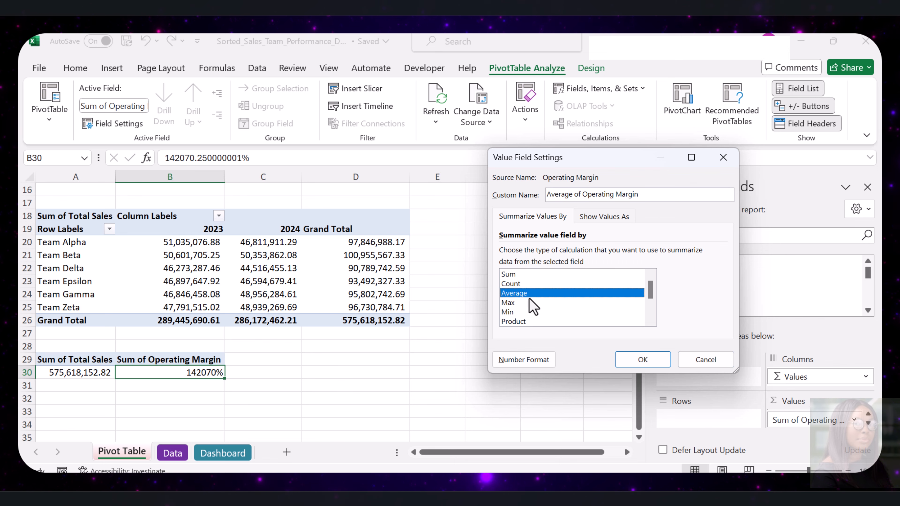
left_click(652, 363)
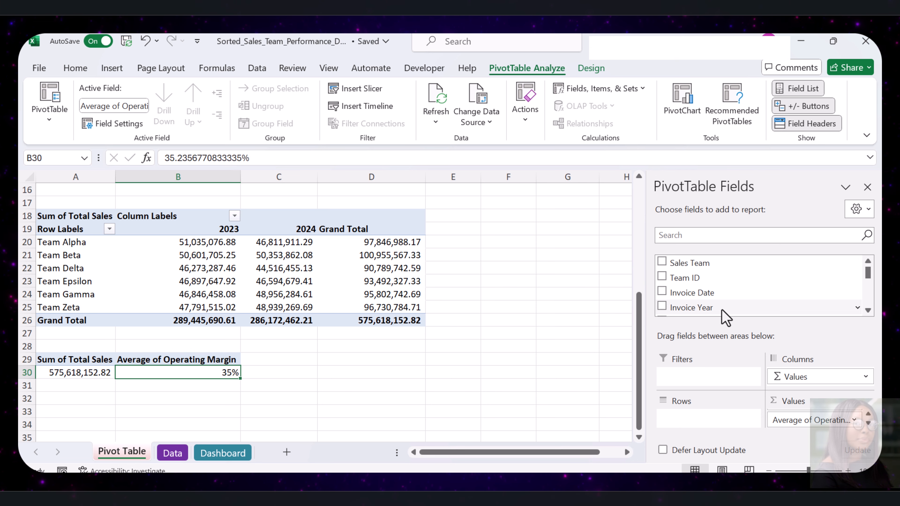
Add Invoice Year and then Invoice Quarter beneath it as rows of the A29 PivotTable.
left_click_drag(718, 310, 694, 418)
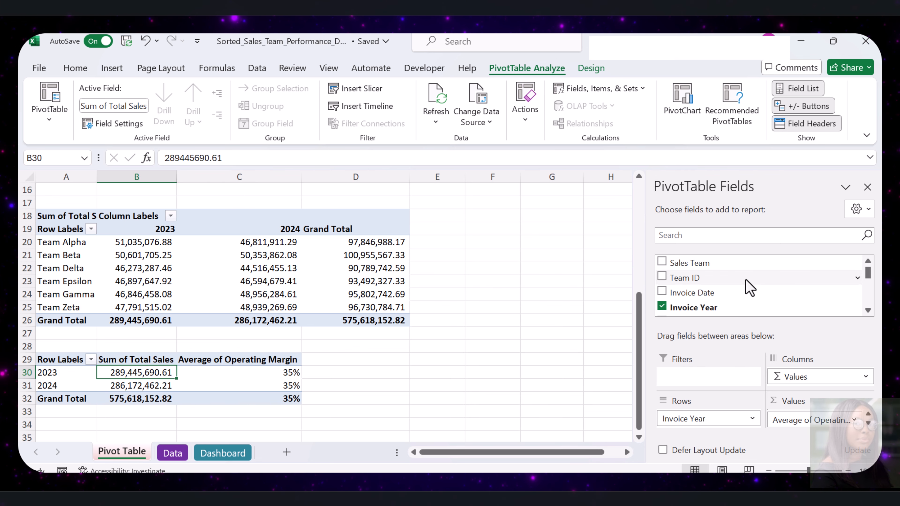
scroll(741, 285, "down", 1)
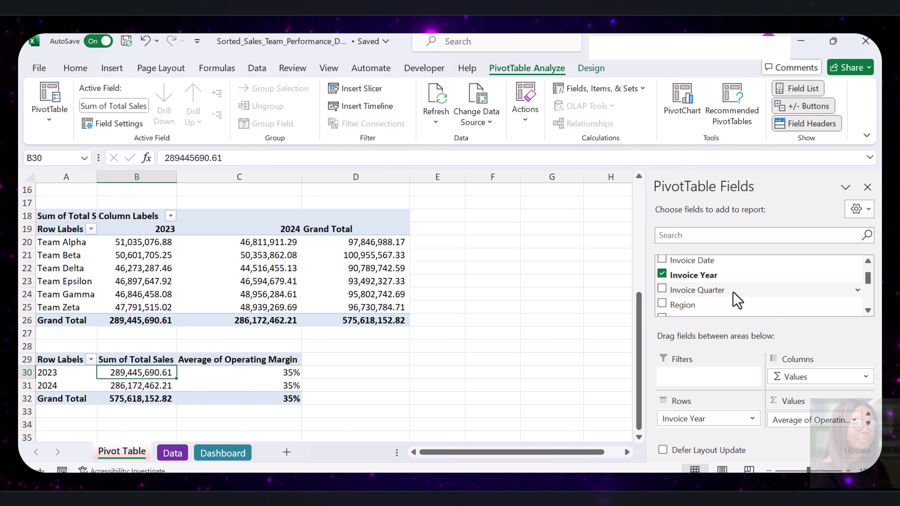
left_click_drag(736, 301, 705, 431)
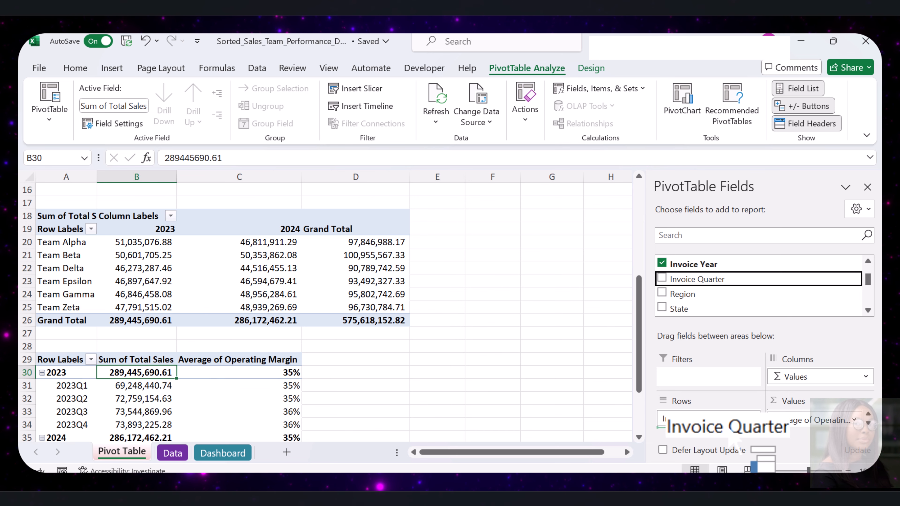
scroll(392, 418, "down", 1)
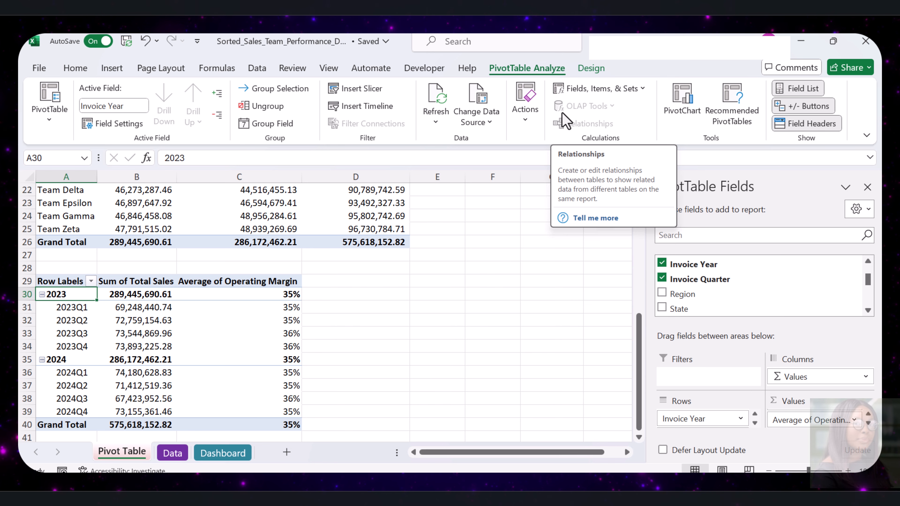
Show the quarterly PivotTable in tabular form without subtotals and close its field list.
left_click(592, 69)
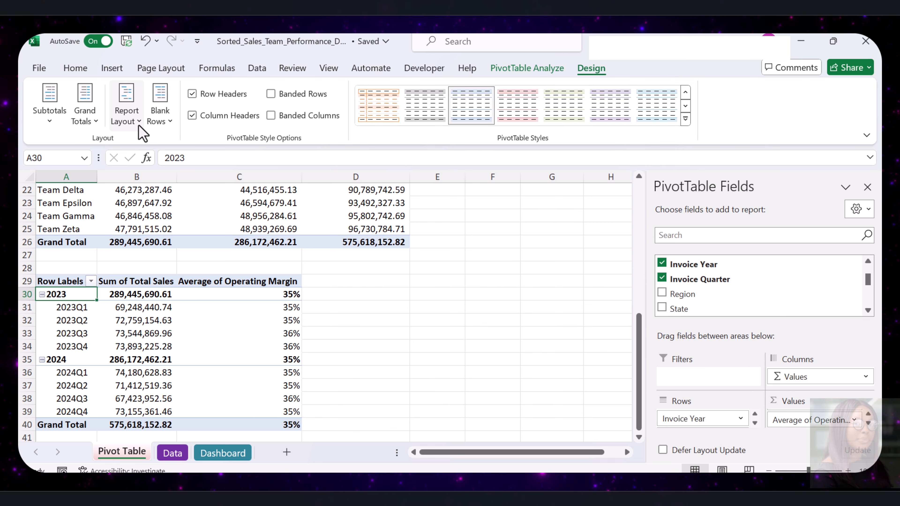
left_click(131, 124)
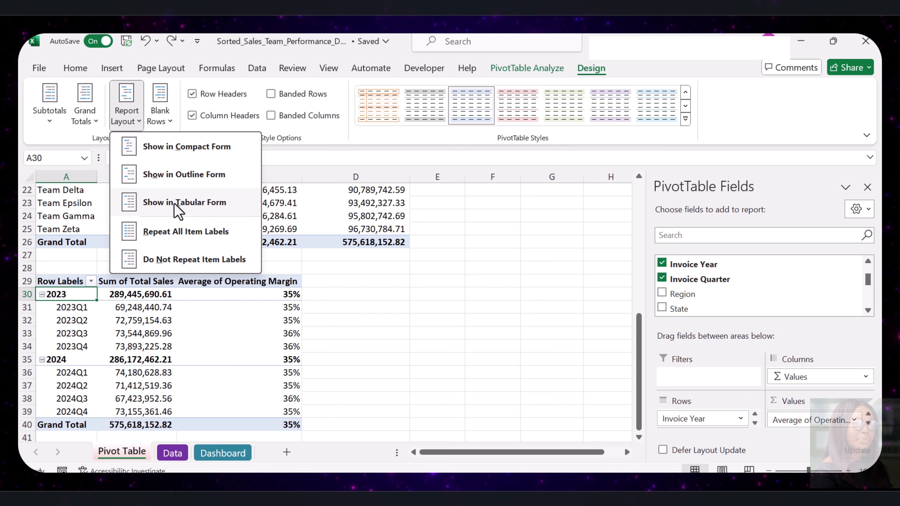
left_click(176, 210)
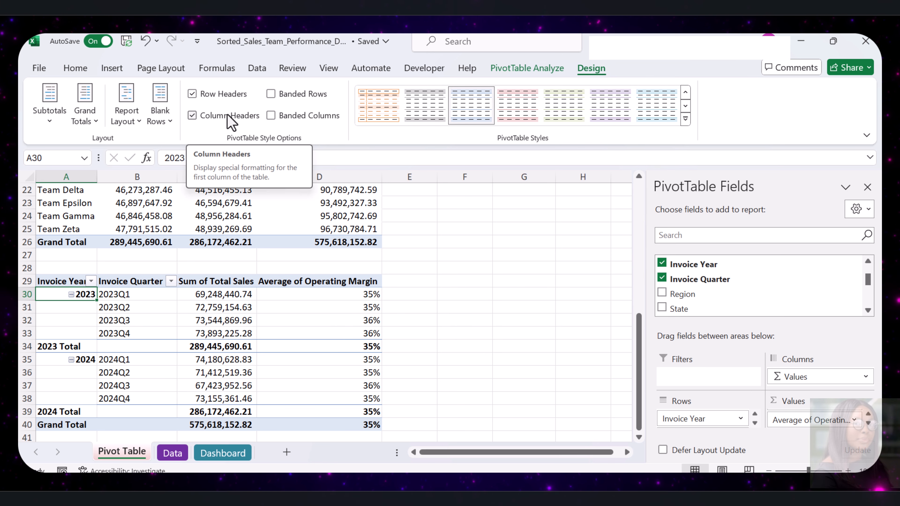
left_click(57, 128)
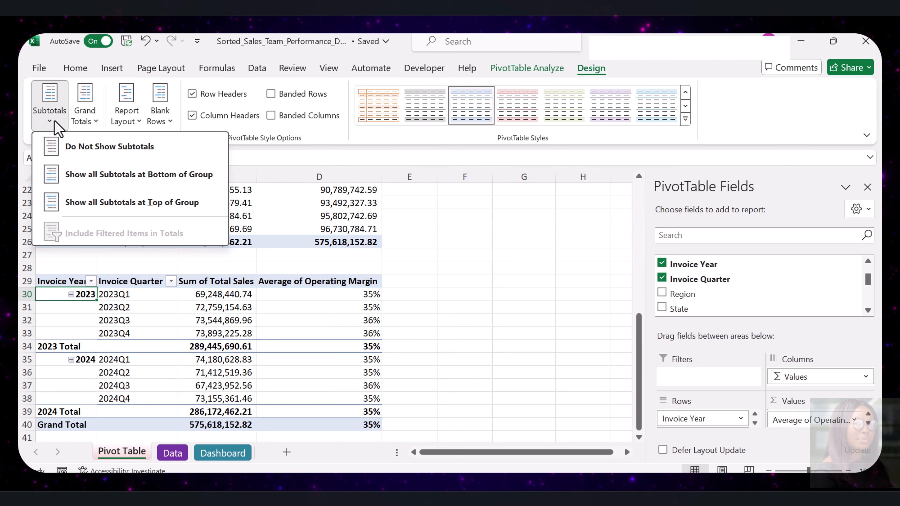
left_click(90, 146)
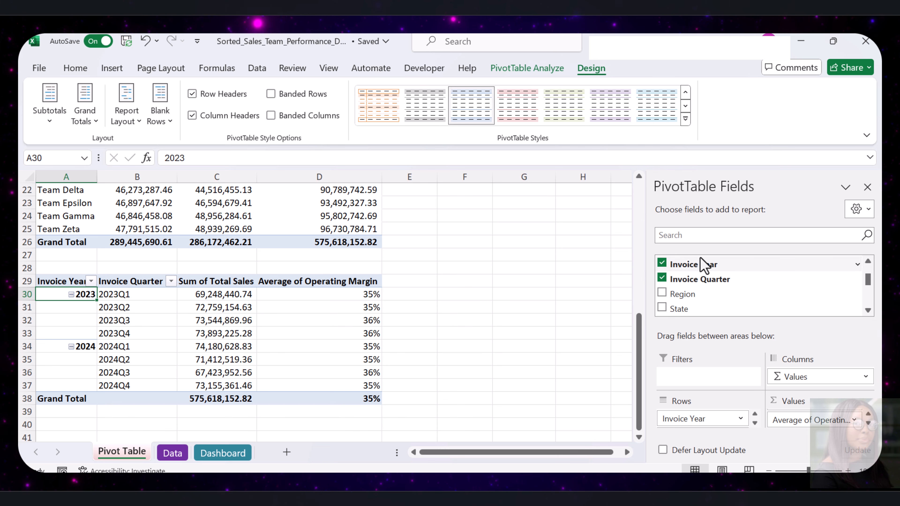
left_click(868, 191)
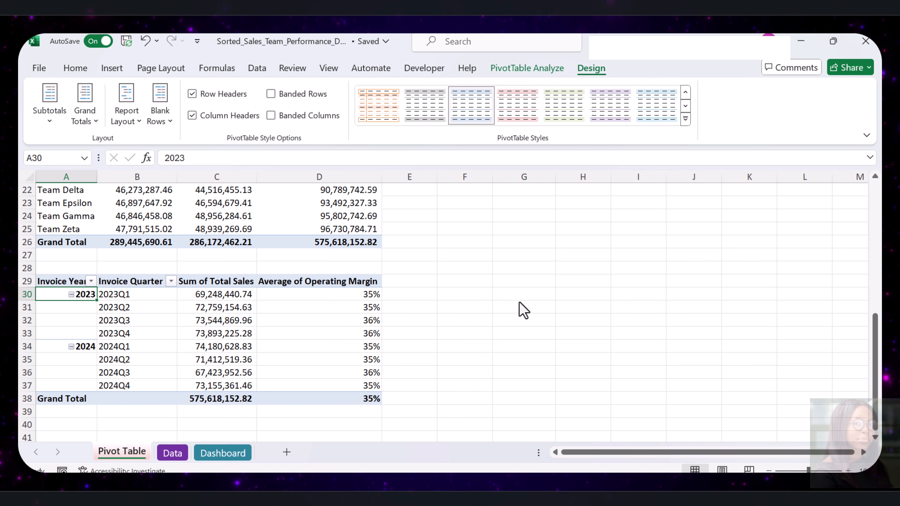
Link cell F30 to the quarterly PivotTable with =A30 and fill the formula right and down through F30:I37.
scroll(478, 308, "up", 1)
scroll(479, 312, "up", 1)
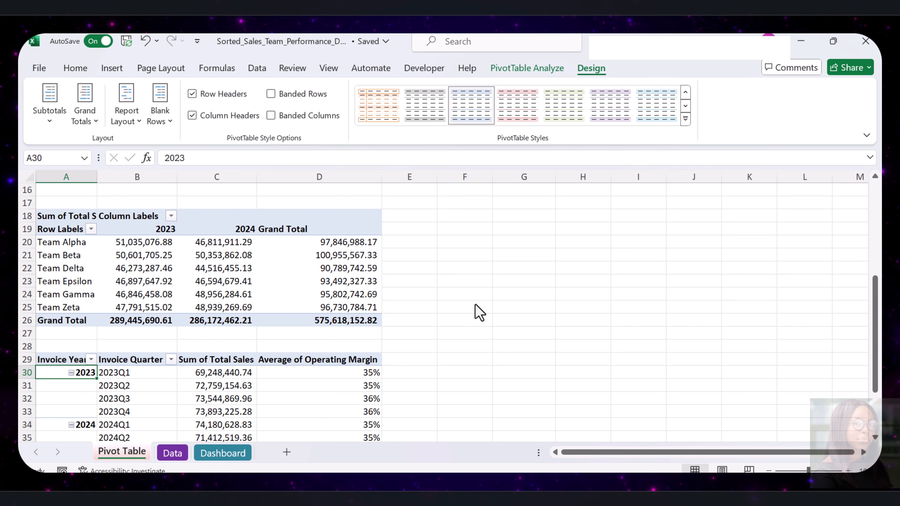
left_click(507, 375)
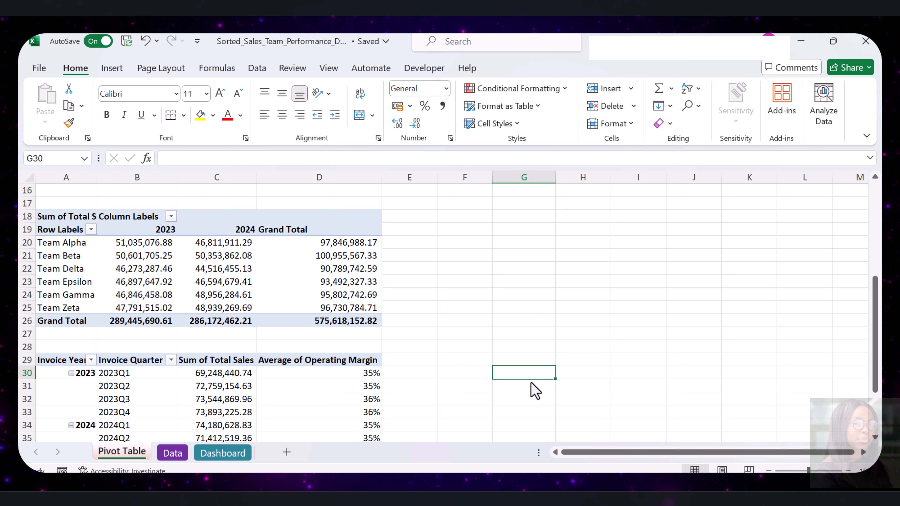
mouse_move(522, 377)
left_mouse_down()
mouse_move(572, 392)
mouse_move(762, 384)
left_mouse_up()
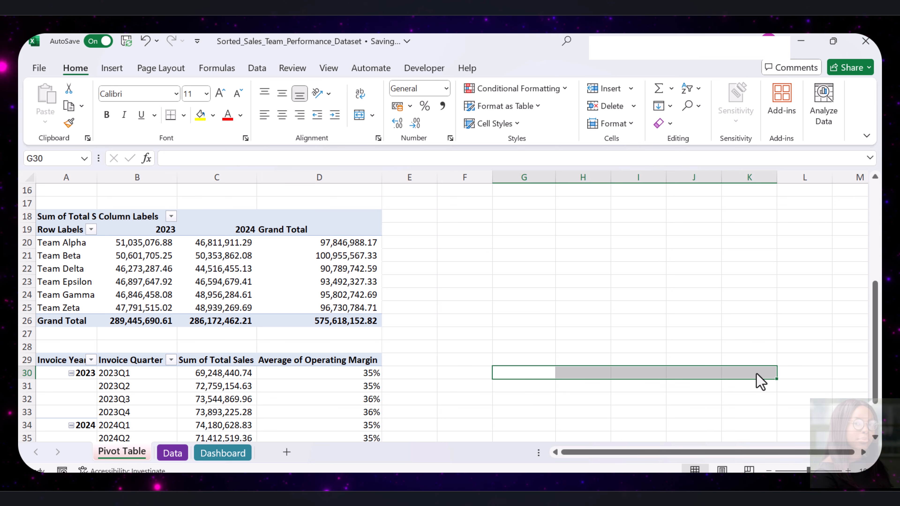
left_click(549, 379)
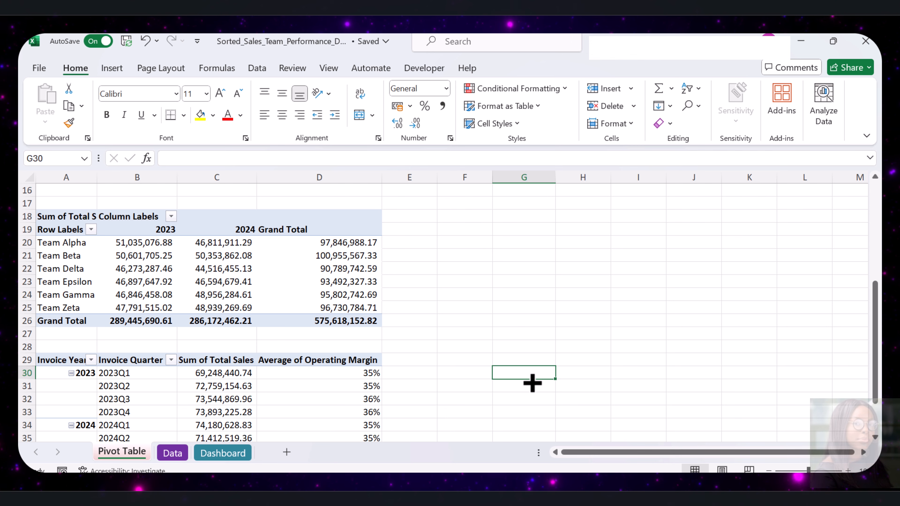
type("=")
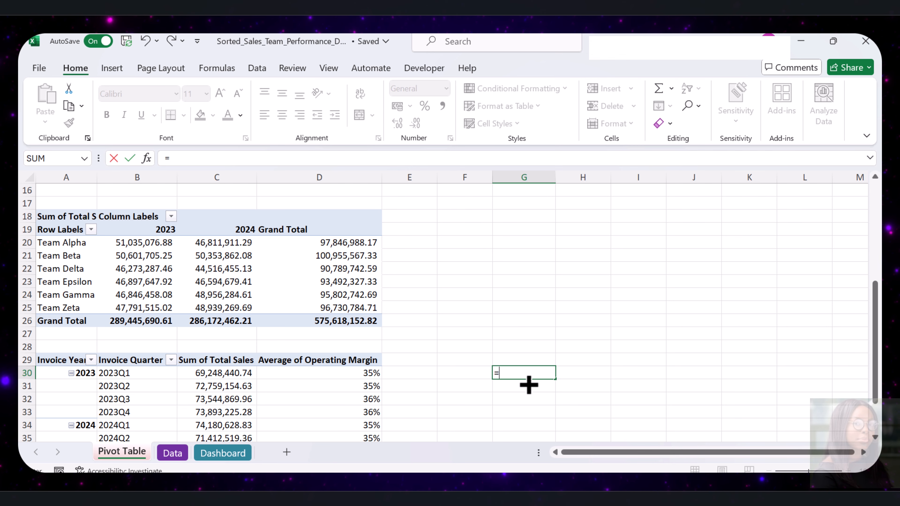
left_click(89, 373)
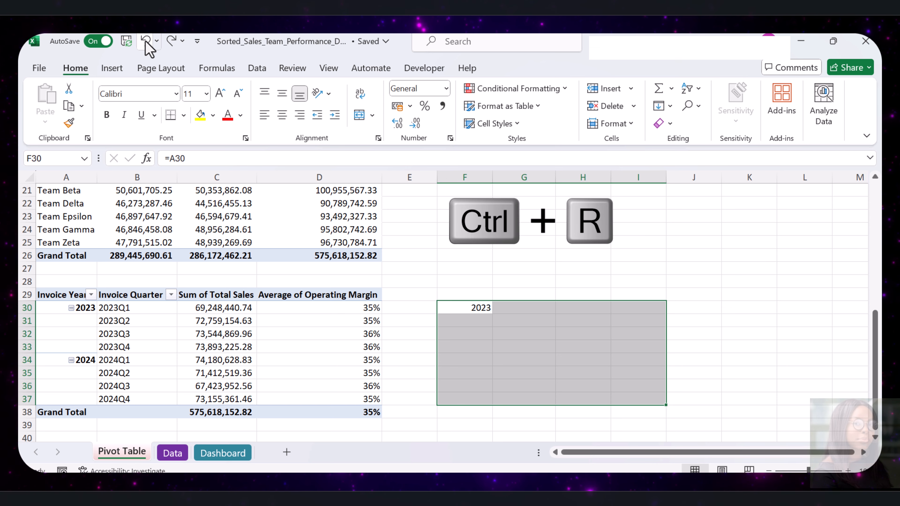
key("ctrl+r")
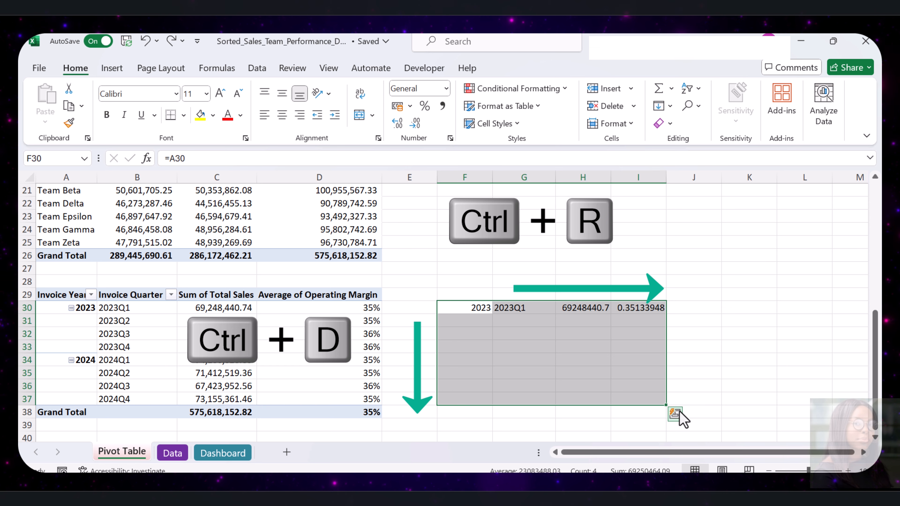
key("ctrl+d")
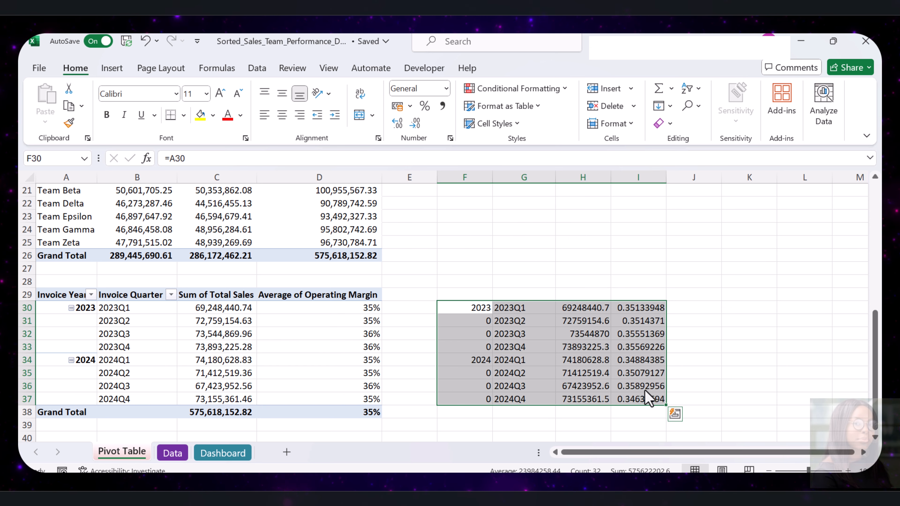
left_click(529, 337)
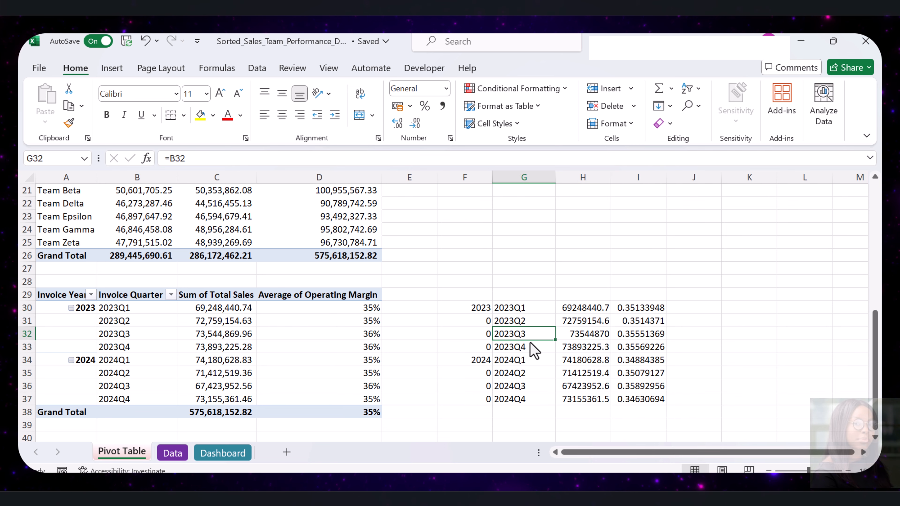
Format the linked sales in H30:H37 with comma style and the margins in I30:I37 as percentages.
left_click_drag(563, 308, 642, 403)
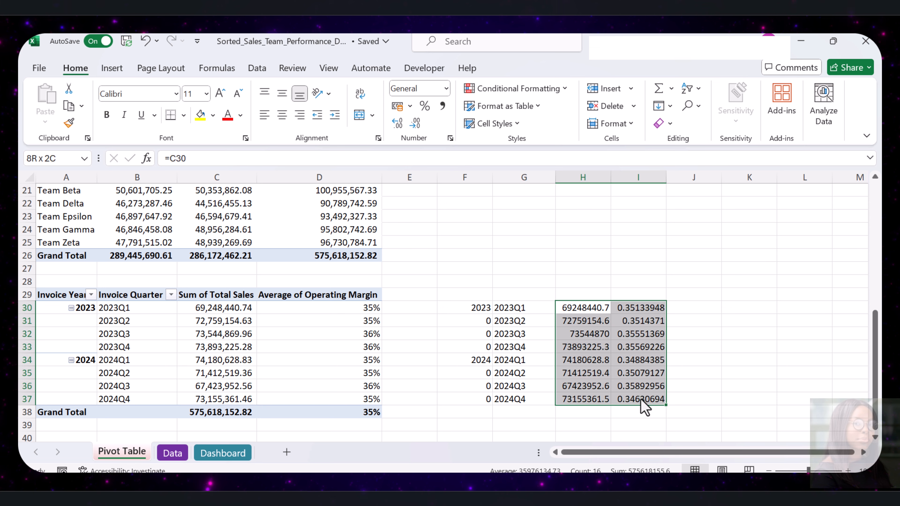
left_click(443, 105)
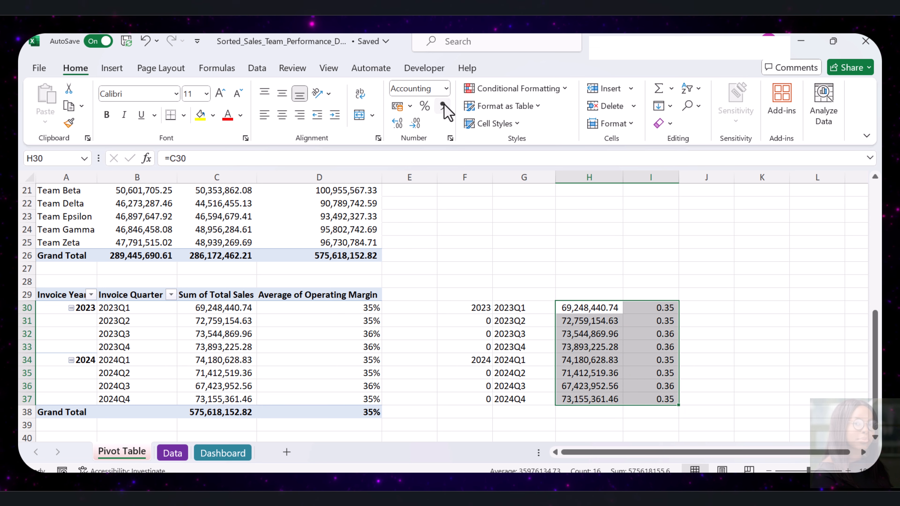
left_click_drag(655, 308, 658, 400)
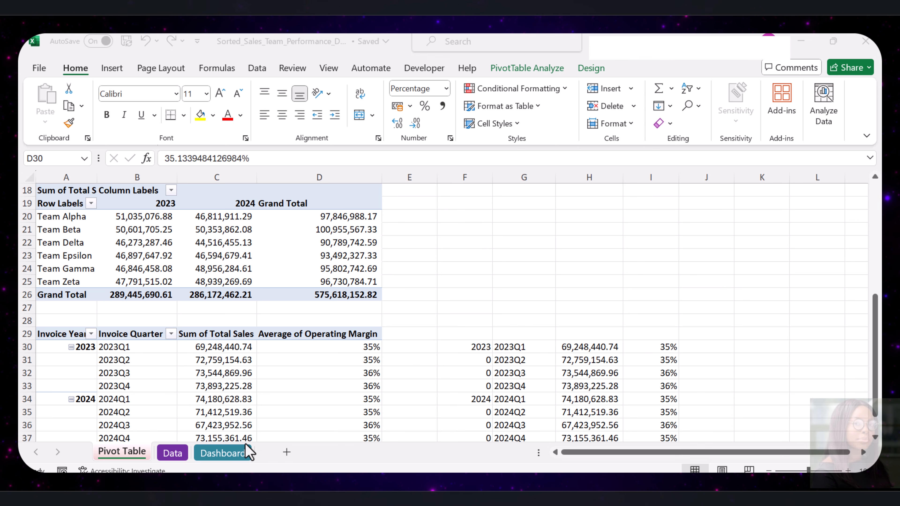
Select cells G3:J3 under the Top Product Performers heading on the Dashboard sheet.
left_click(232, 453)
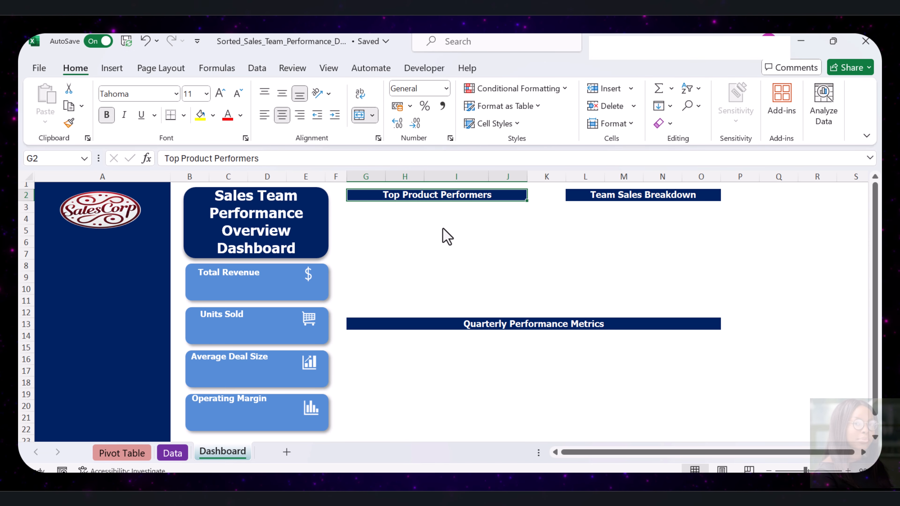
left_click_drag(372, 208, 511, 207)
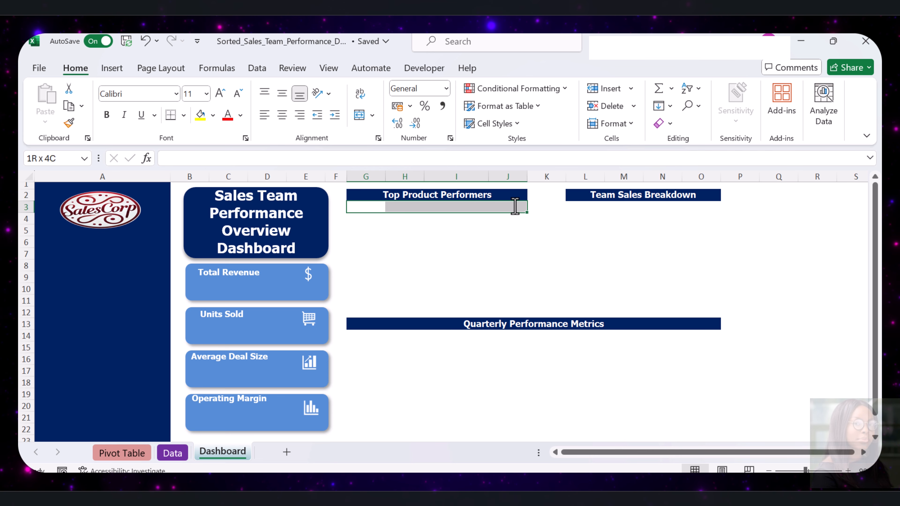
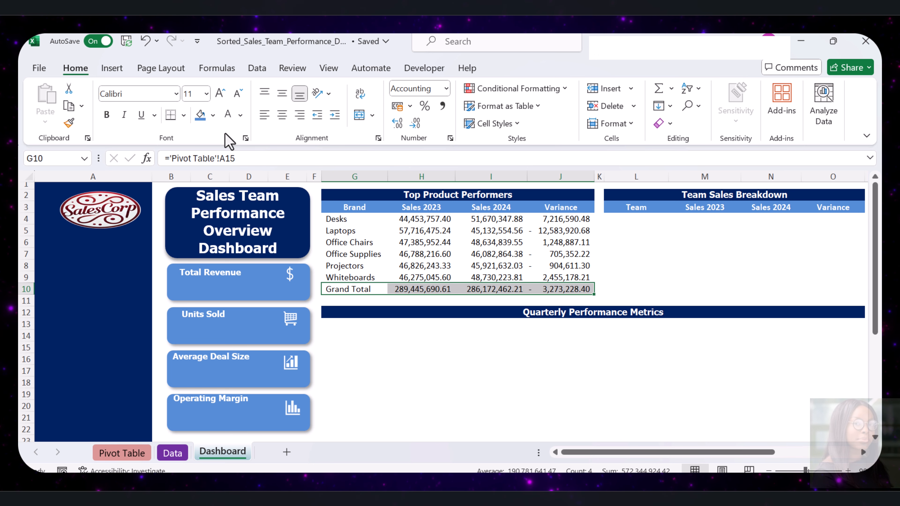
Make the Grand Total row G10:J10 of Top Product Performers bold and fill it with standard orange.
left_click(107, 115)
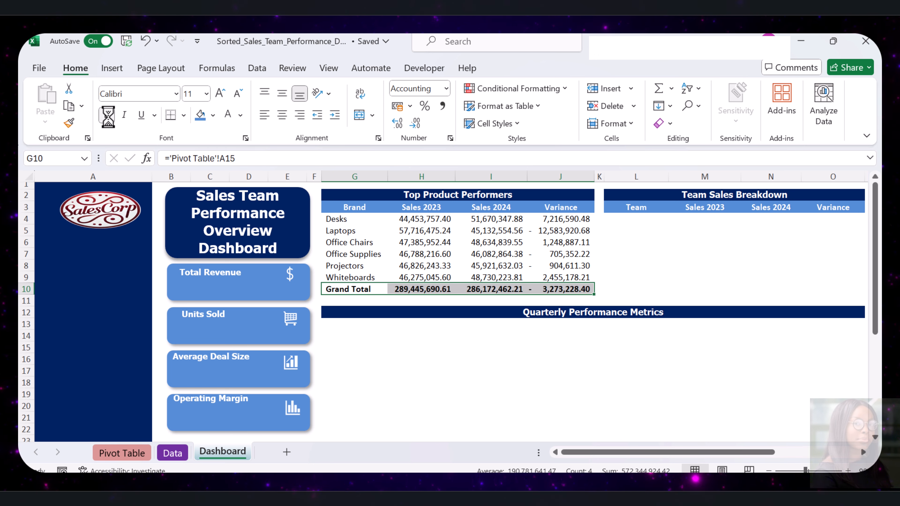
left_click(213, 114)
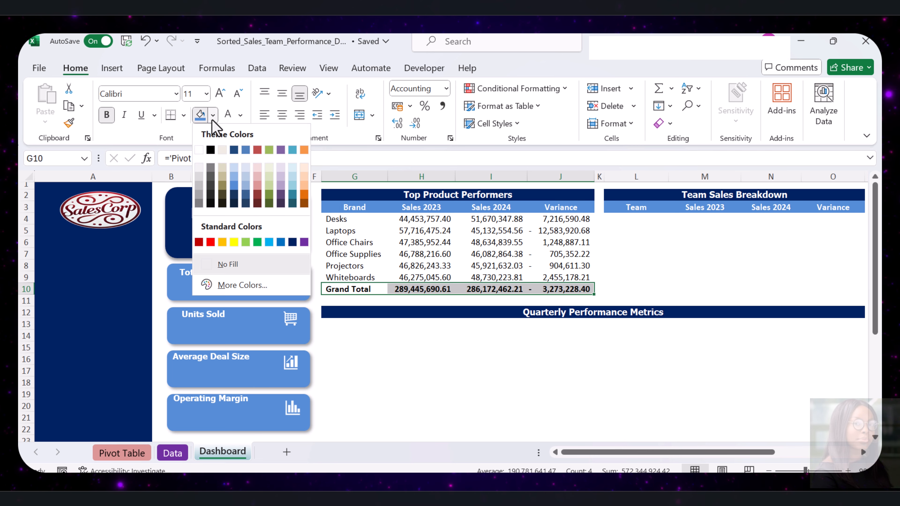
left_click(229, 241)
left_click(394, 345)
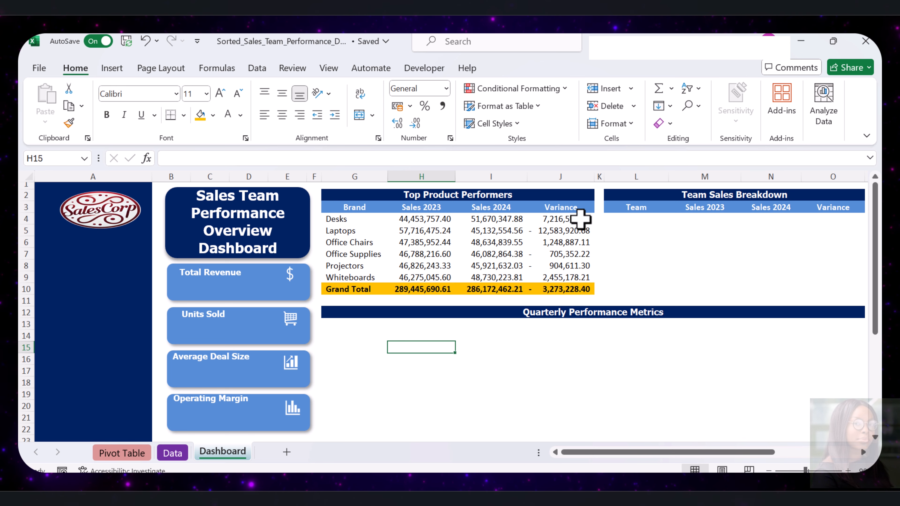
Apply green gradient data bars to the product variances in J4:J9.
left_click_drag(580, 219, 581, 274)
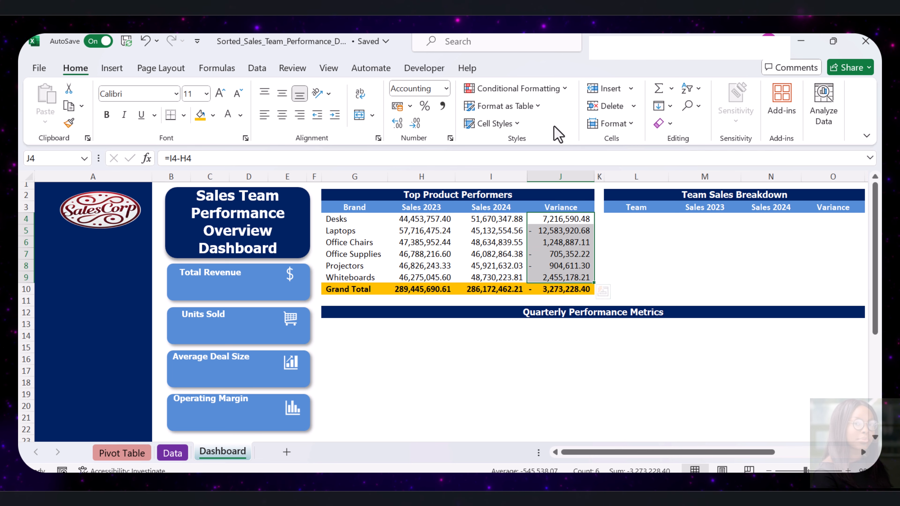
left_click(550, 93)
mouse_move(548, 143)
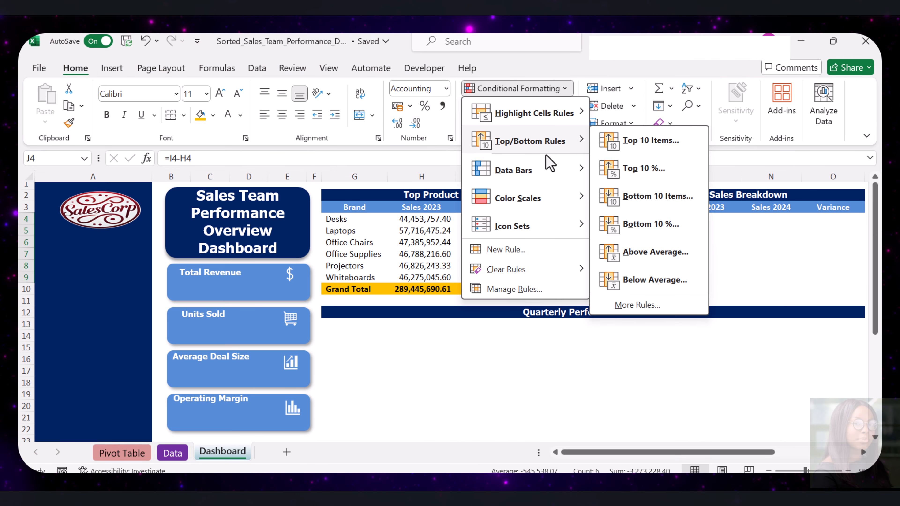
mouse_move(518, 174)
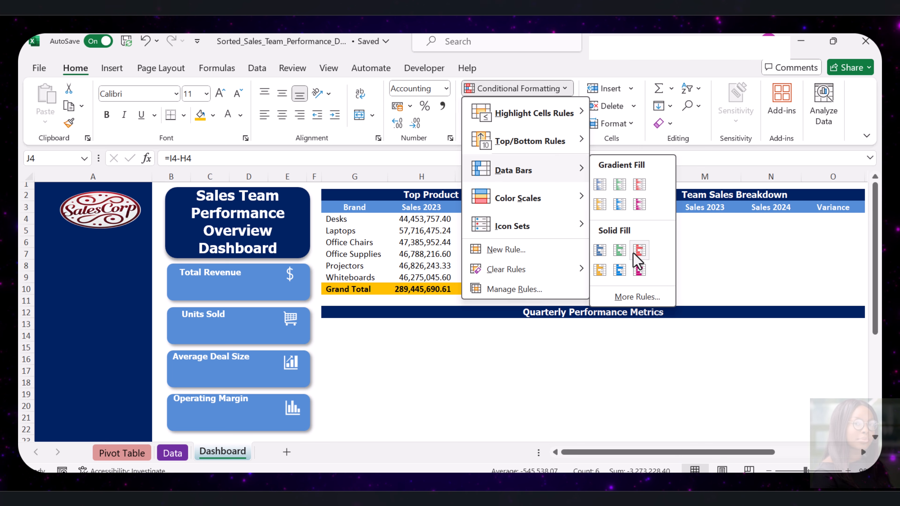
left_click(617, 188)
left_click(613, 240)
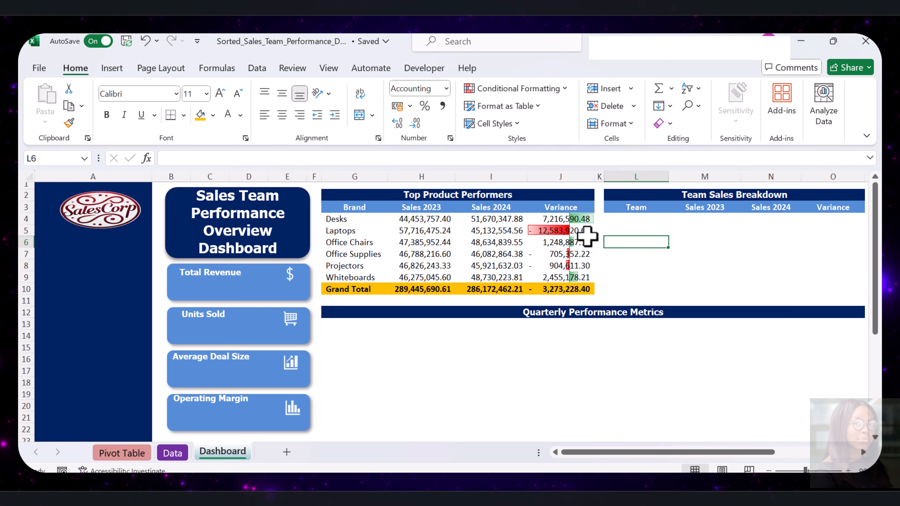
left_click(583, 220)
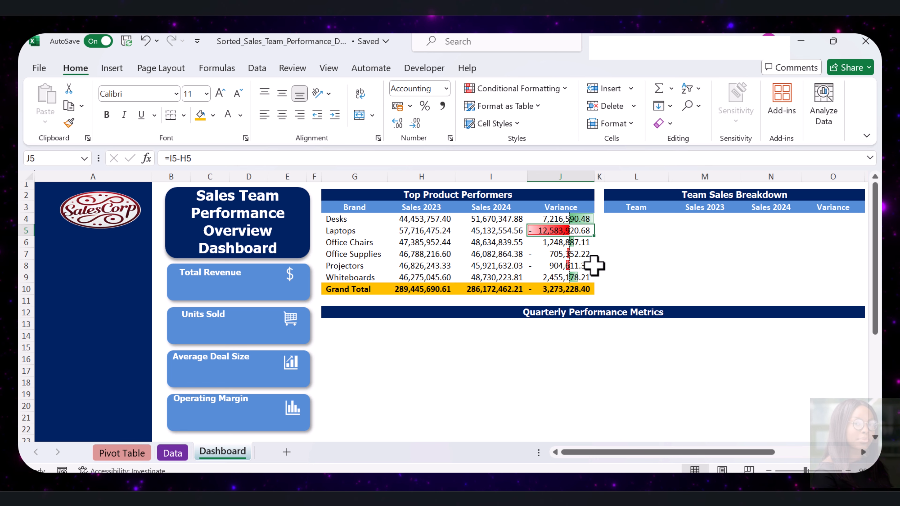
left_click(611, 265)
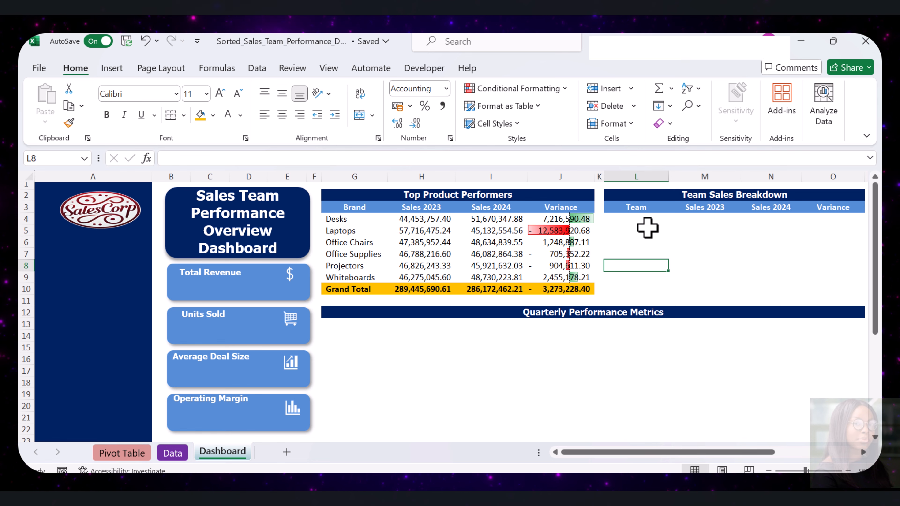
Link cell L4 under Team to the first team in the team PivotTable with ='Pivot Table'!A20.
left_click(642, 218)
type("=")
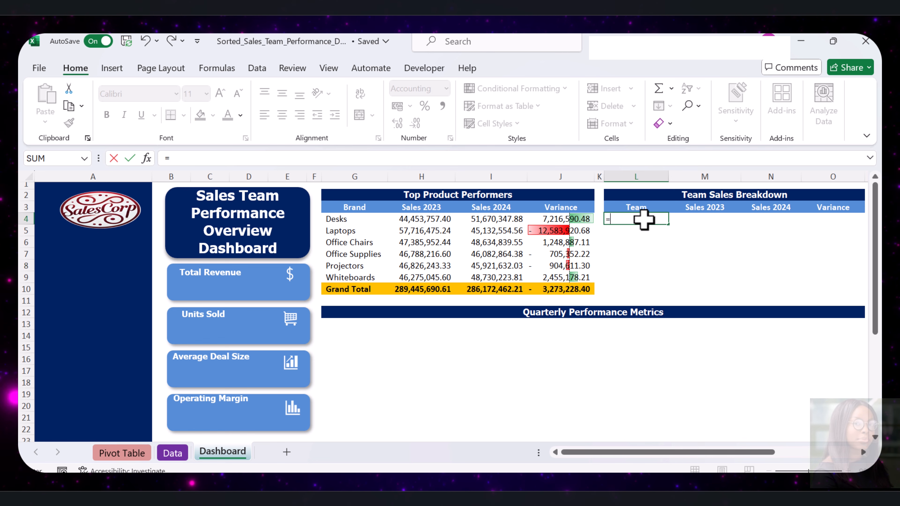
left_click(146, 454)
scroll(177, 308, "down", 2)
left_click(79, 359)
key("Return")
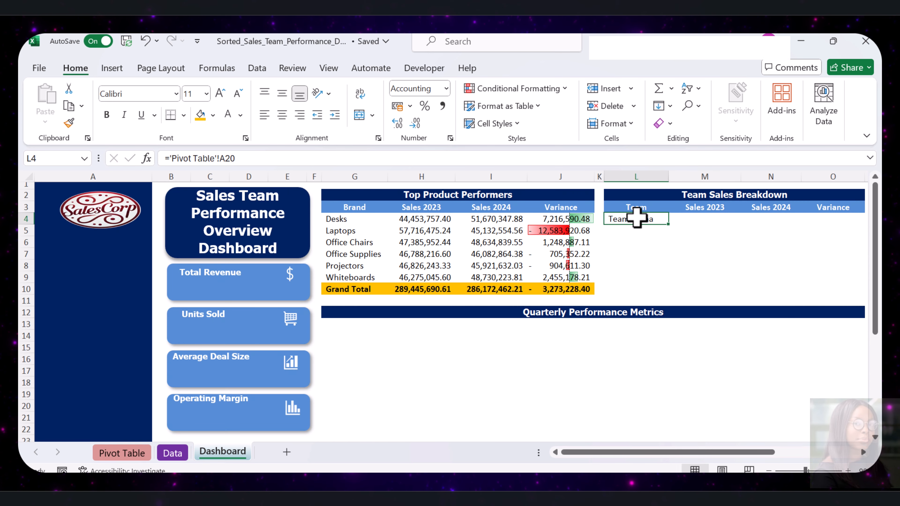
Fill the L4 link right and down through L4:O10 and autofit the width of column O.
mouse_move(636, 217)
left_mouse_down()
mouse_move(833, 263)
mouse_move(832, 280)
left_mouse_up()
key("ctrl+r")
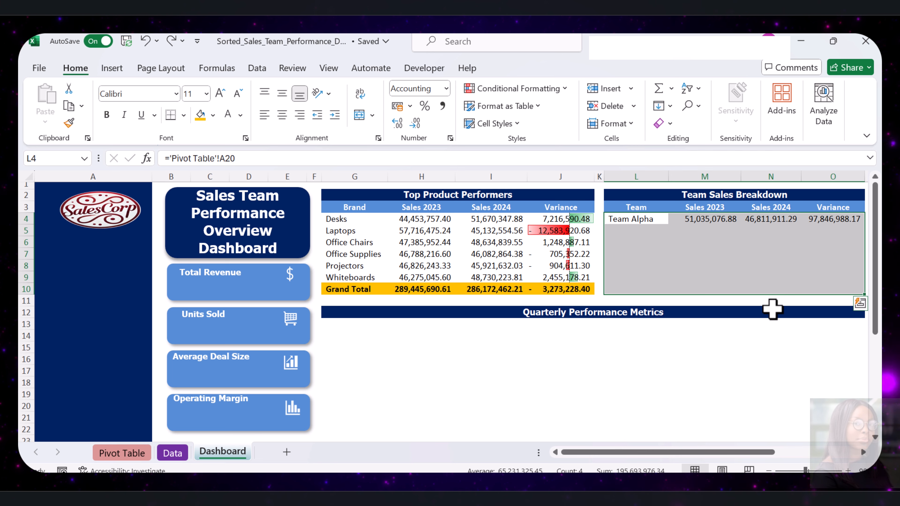
key("ctrl+d")
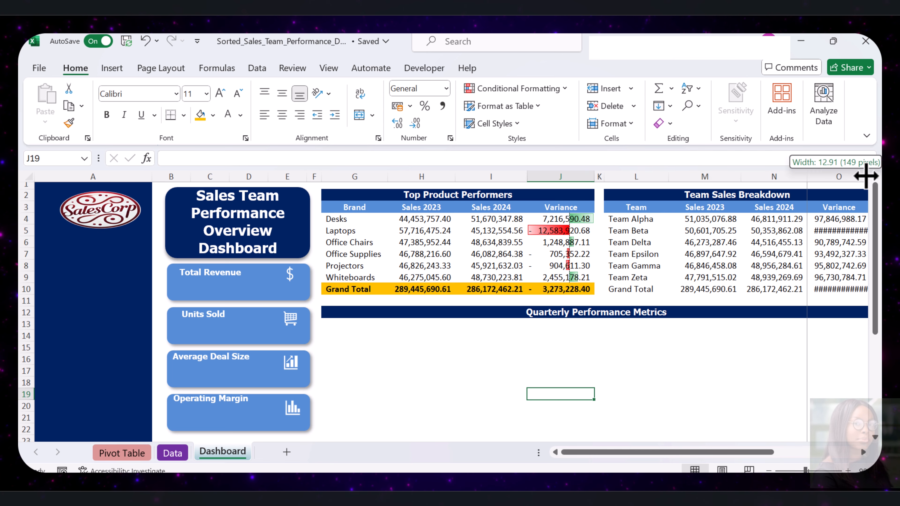
double_click(866, 176)
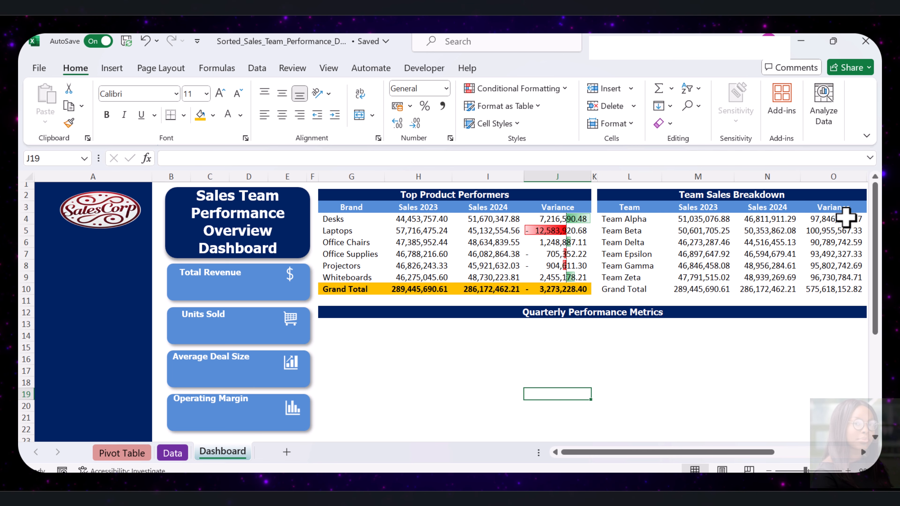
Clear the linked values in O4:O10 and fill the team variance formula =N4-M4 through O4:O9.
left_click_drag(845, 217, 845, 288)
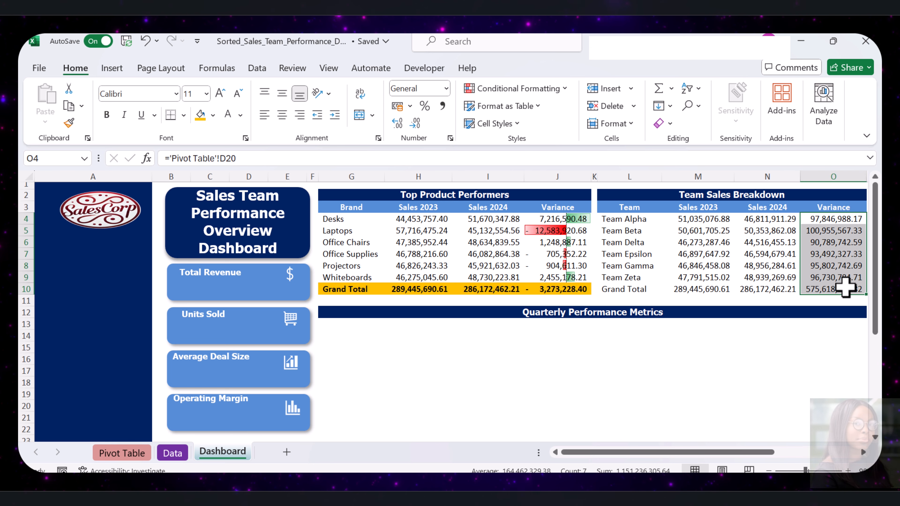
key("Delete")
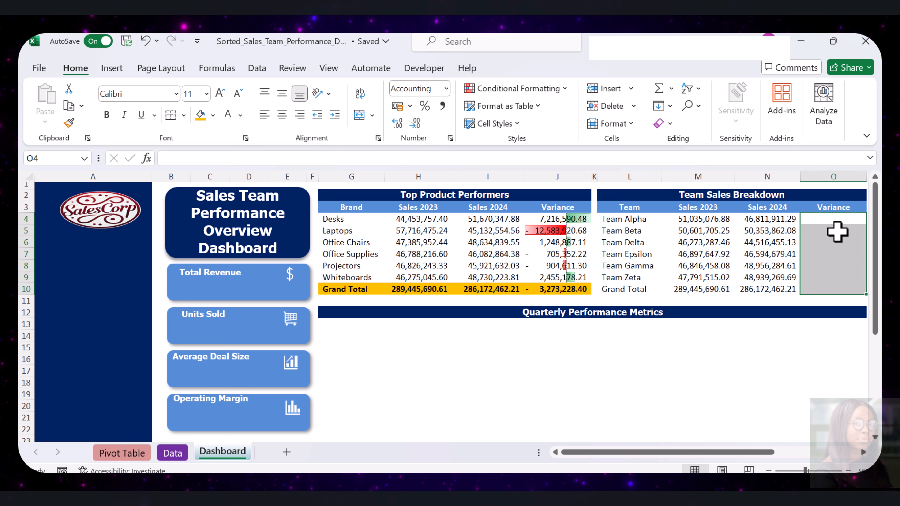
left_click(822, 219)
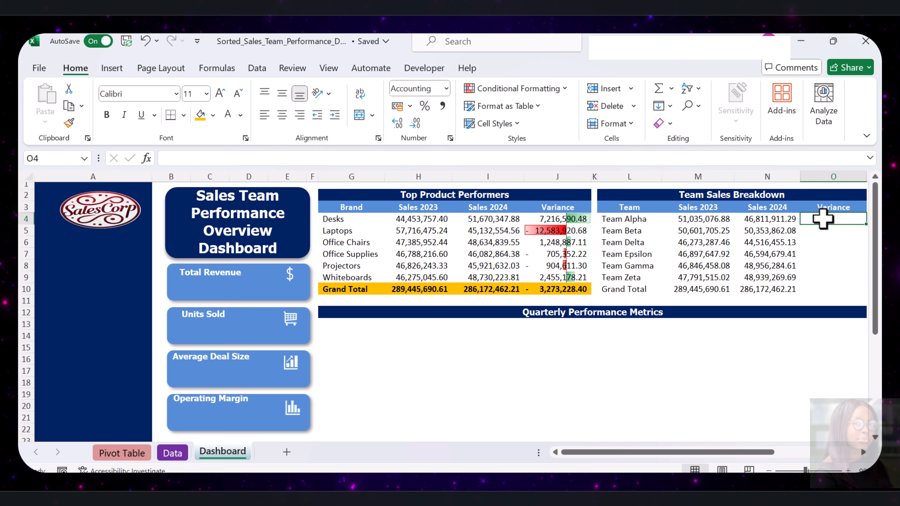
type("=")
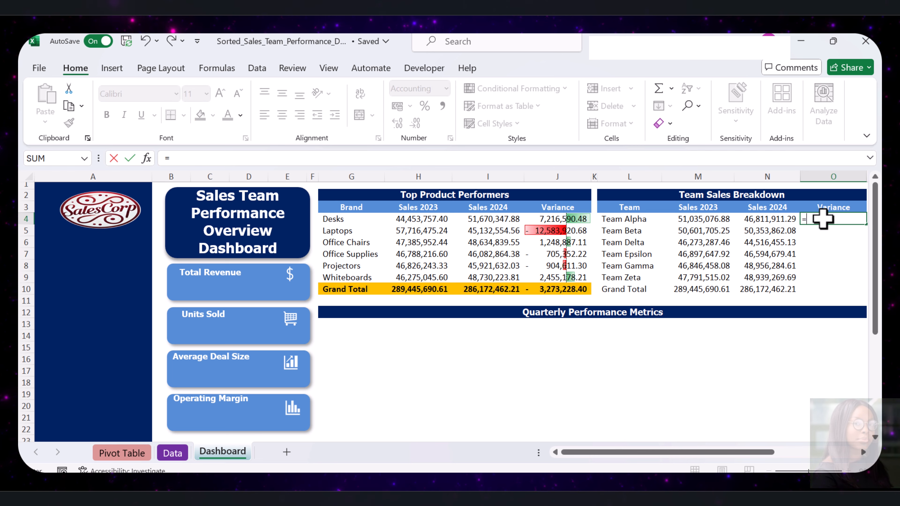
key("Left")
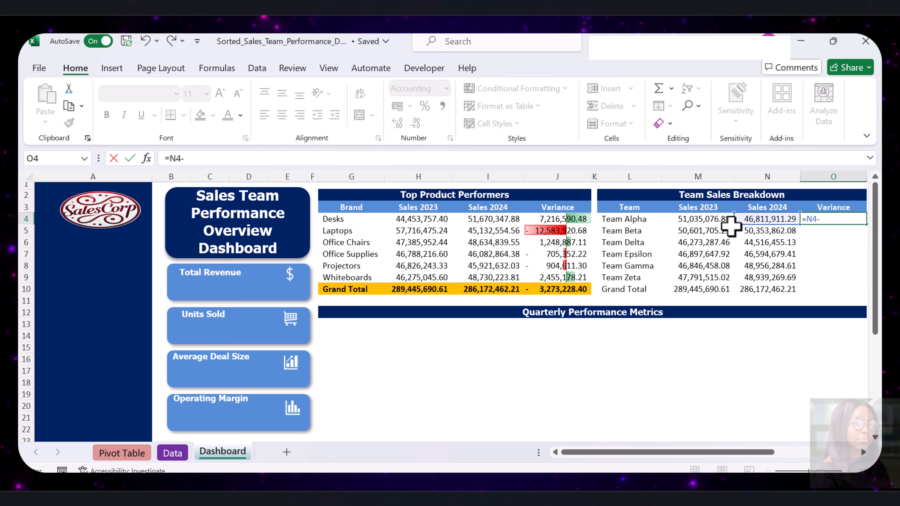
left_click(720, 220)
key("Return")
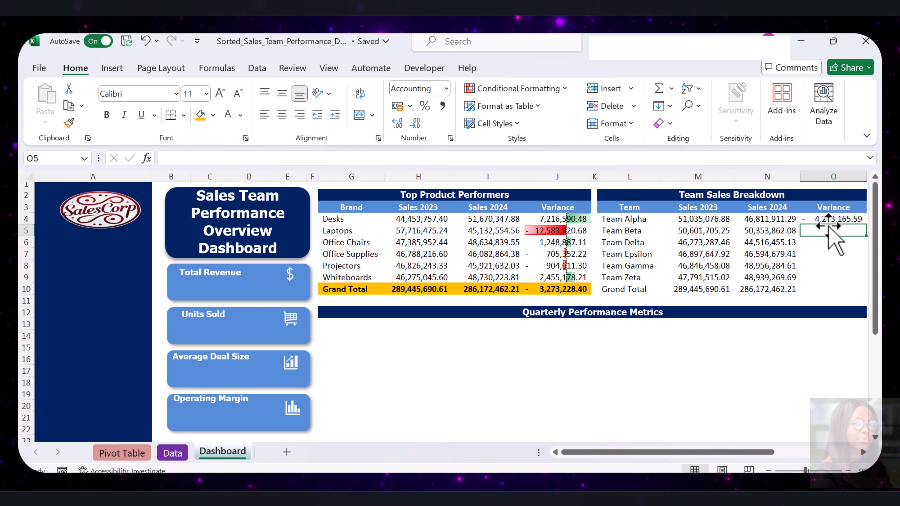
left_click_drag(866, 226, 843, 280)
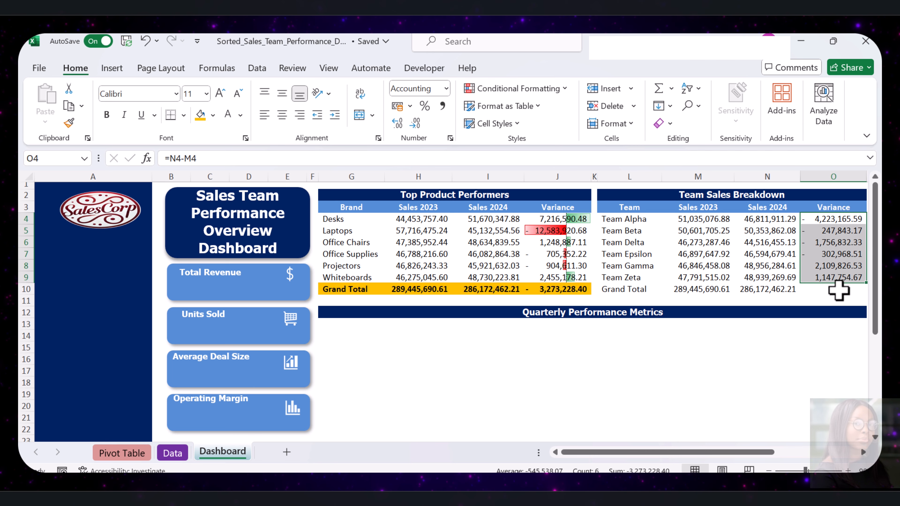
Total the team variances in cell O10 with AutoSum.
left_click(838, 290)
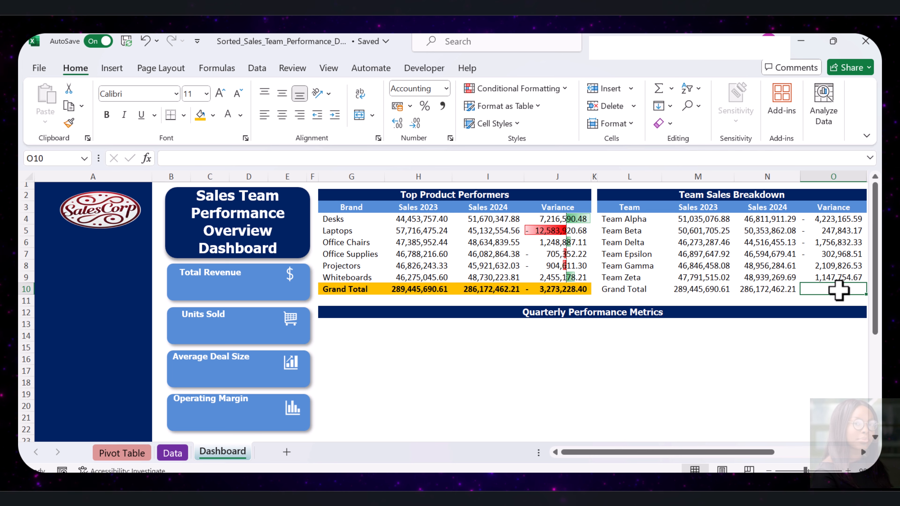
key("alt+equal")
key("Return")
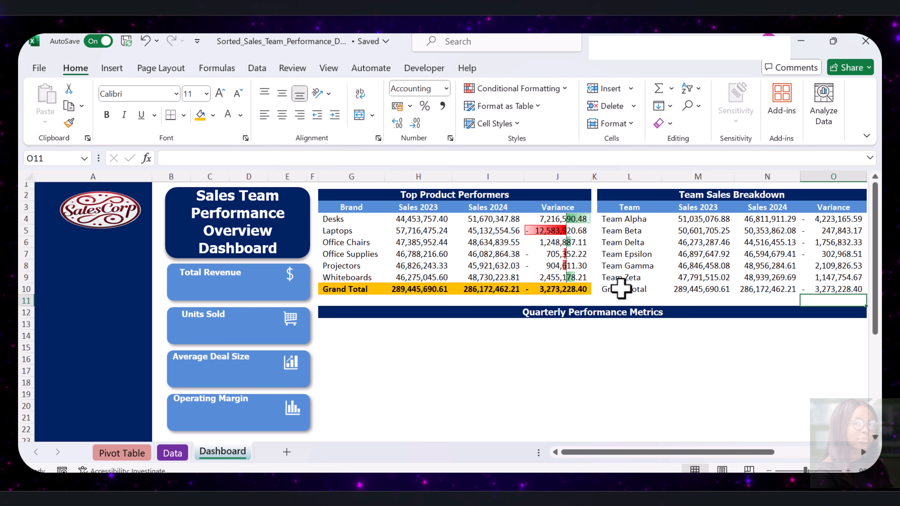
Copy the formatting of the product Grand Total row G10:J10 onto the team Grand Total row L10:O10.
left_click_drag(621, 289, 778, 290)
left_click_drag(355, 289, 552, 291)
left_click(71, 122)
left_click(606, 289)
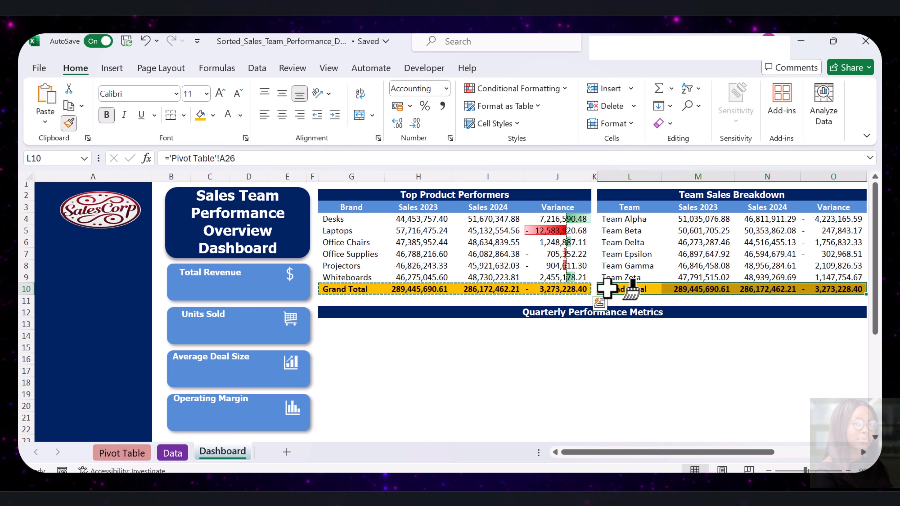
Apply green gradient data bars to the team variances in O4:O9.
left_click_drag(830, 219, 829, 276)
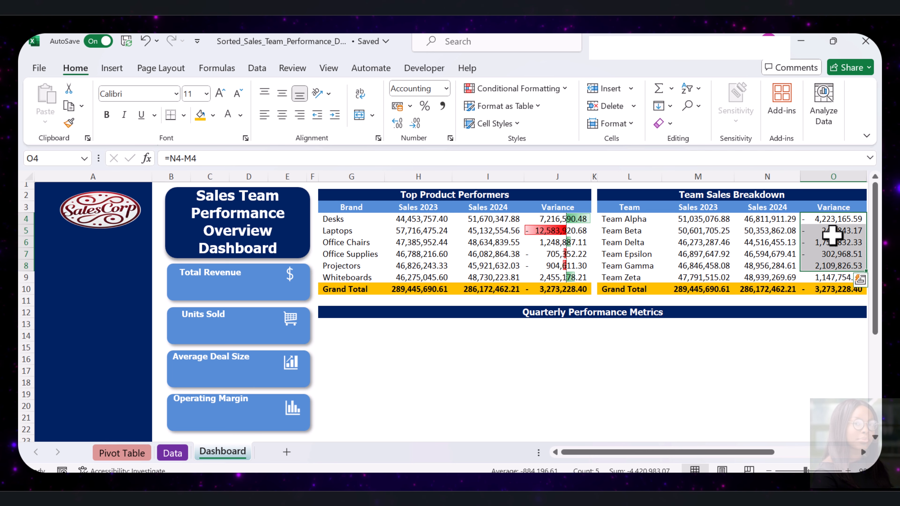
left_click(829, 232)
left_click_drag(833, 217, 832, 273)
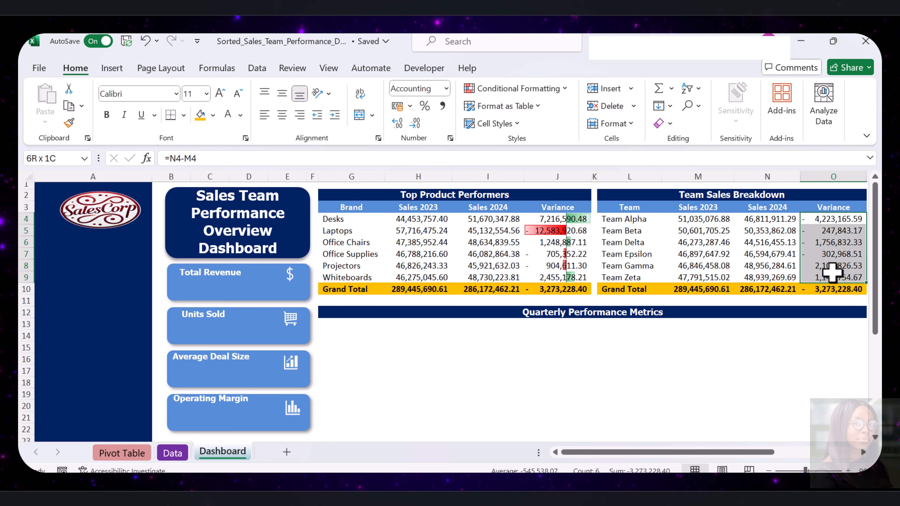
left_click(564, 89)
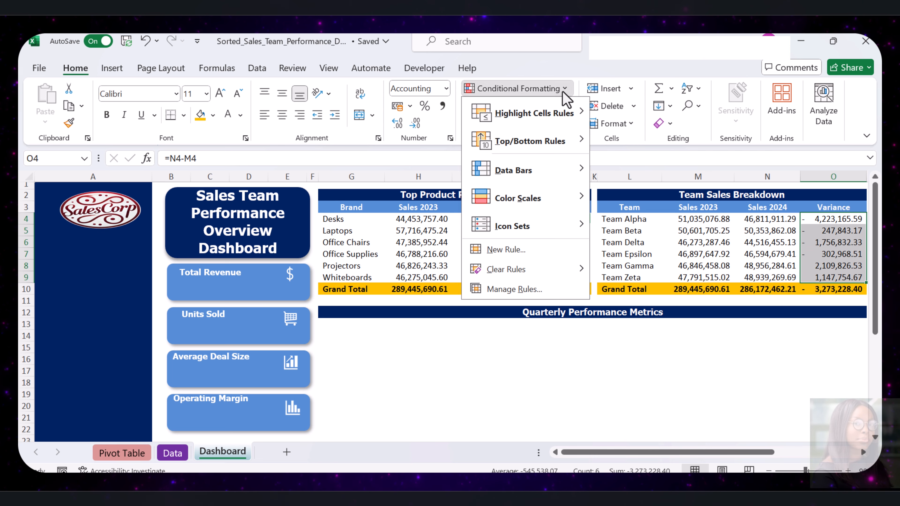
mouse_move(553, 177)
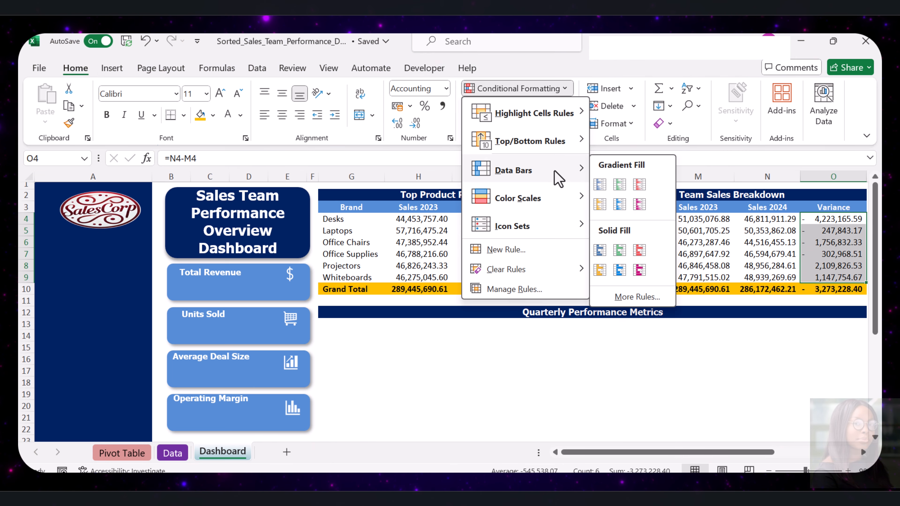
left_click(624, 186)
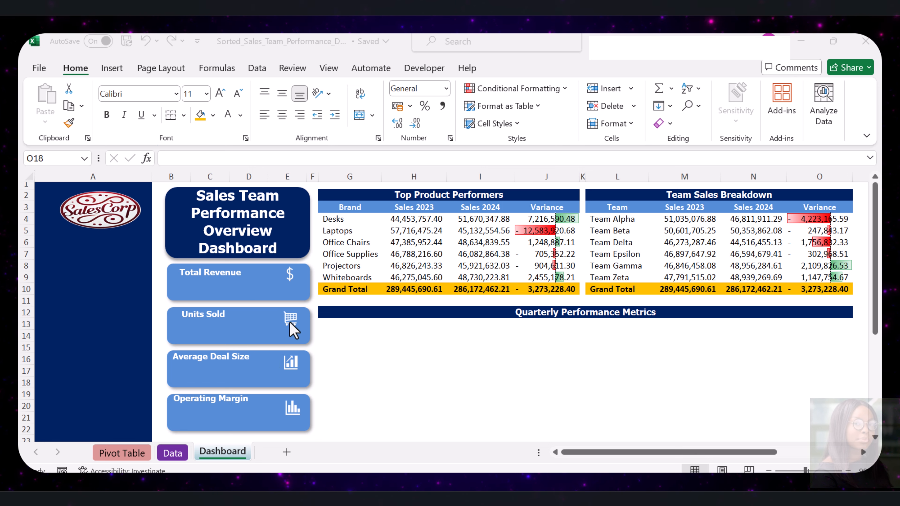
Insert a text box about 3.53 cm wide and 0.59 cm high beneath the Total Revenue title on its KPI card.
left_click(111, 68)
left_click(76, 68)
left_click(112, 67)
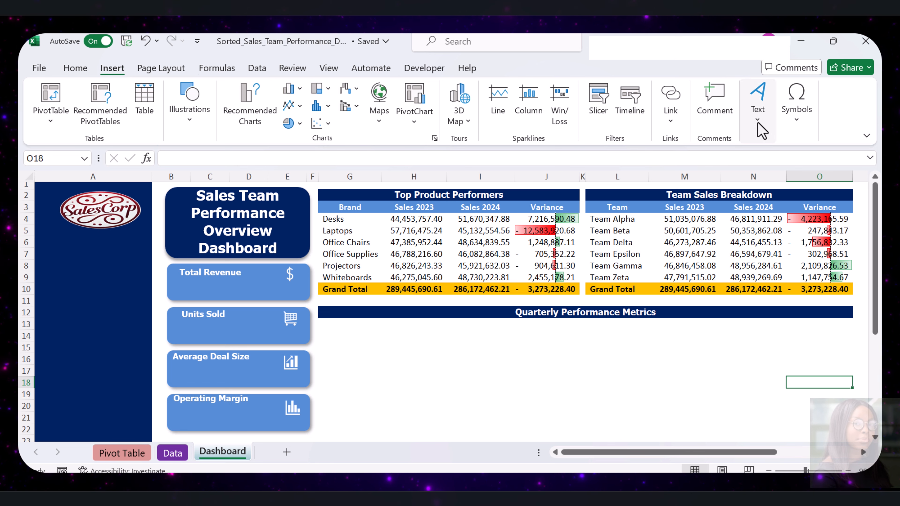
left_click(758, 106)
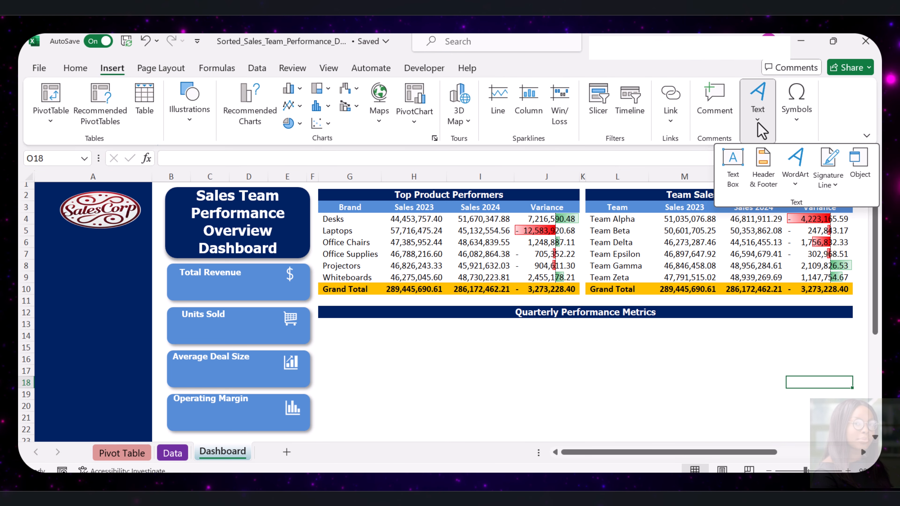
left_click(732, 166)
left_click_drag(181, 283, 263, 296)
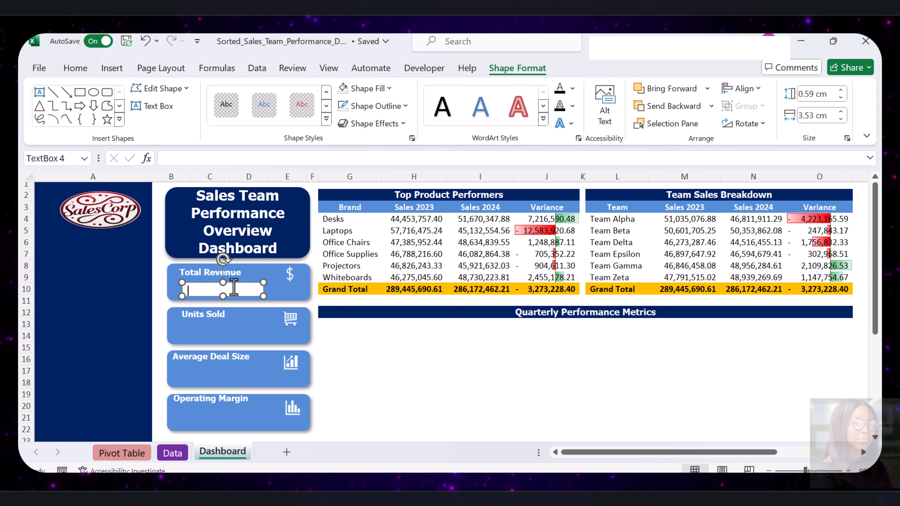
Copy the Total Revenue card's empty text box and paste it onto the Units Sold, Average Deal Size and Operating Margin cards.
right_click(181, 290)
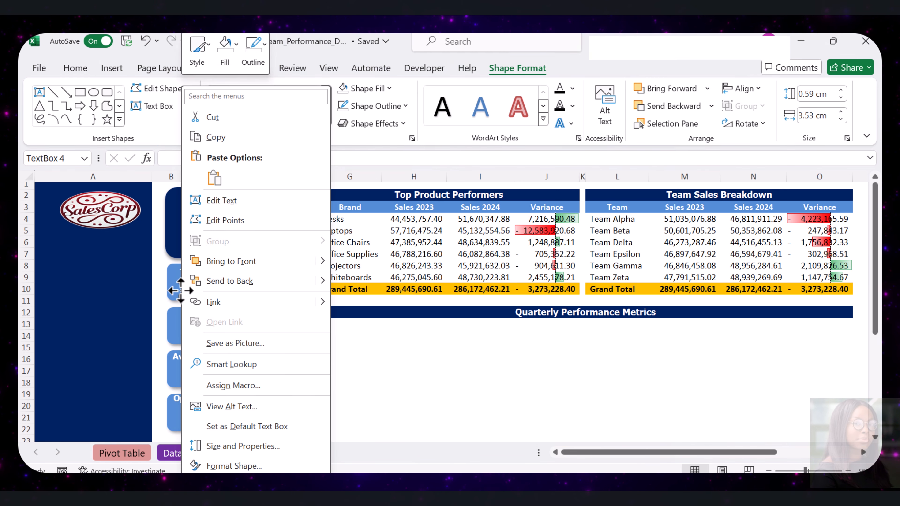
left_click(232, 139)
left_click(221, 337)
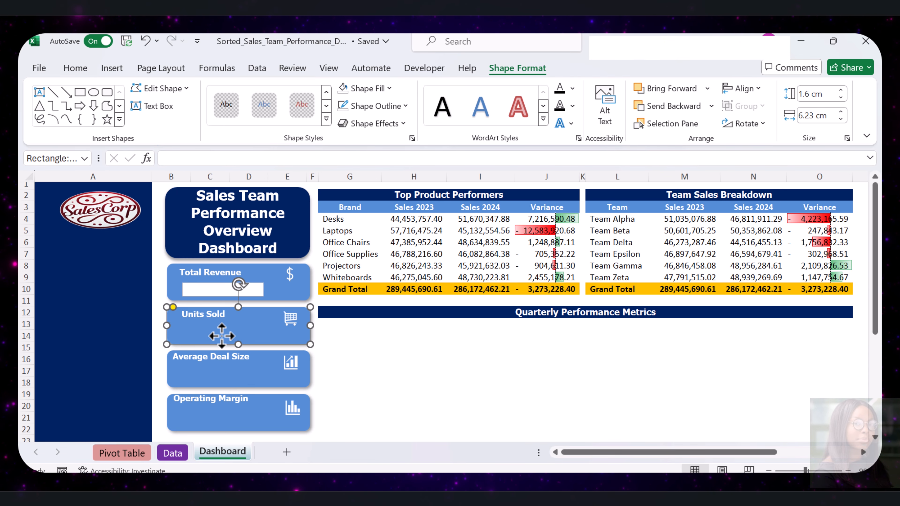
right_click(222, 337)
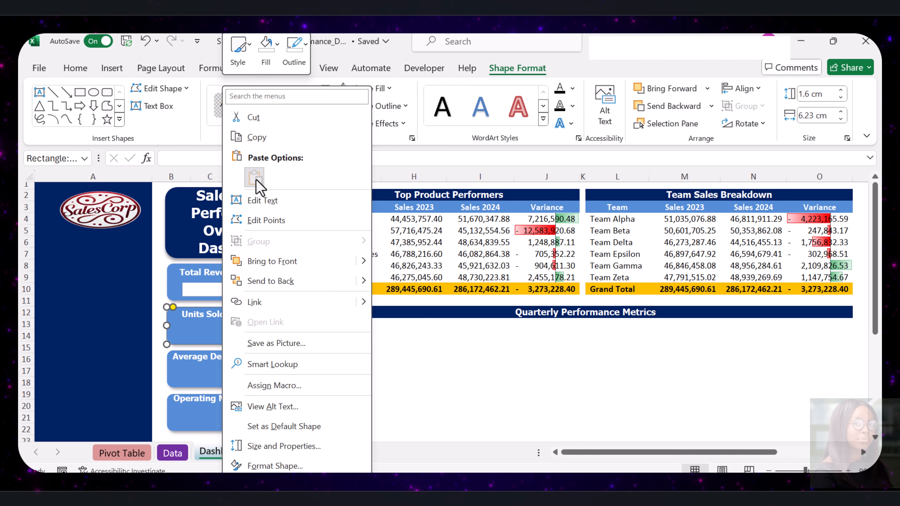
left_click(255, 177)
Remove the fill and outline from the four value text boxes on the KPI cards.
left_click(183, 287)
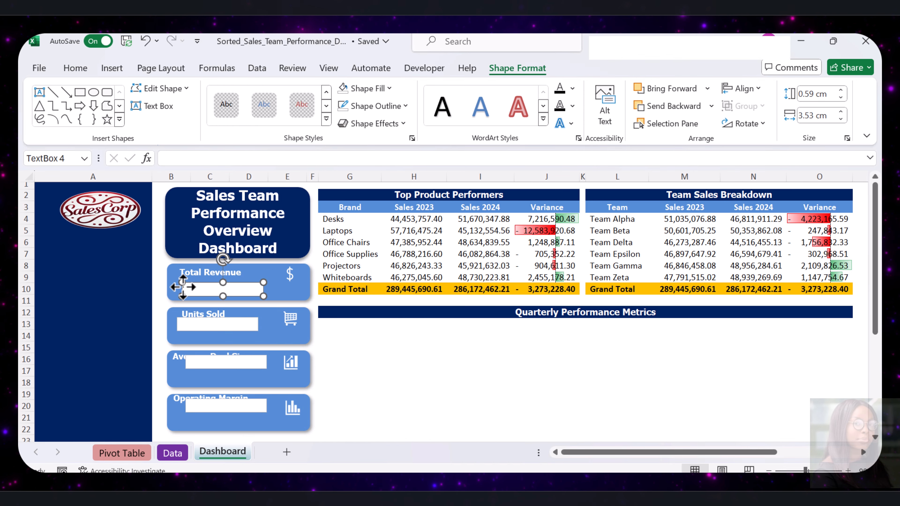
left_click(181, 321, "ctrl")
left_click(392, 89)
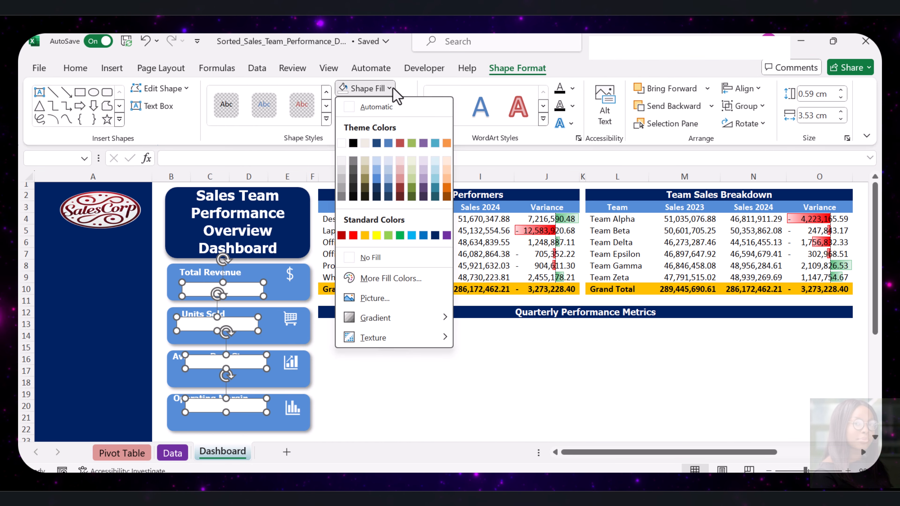
left_click(391, 89)
left_click(389, 89)
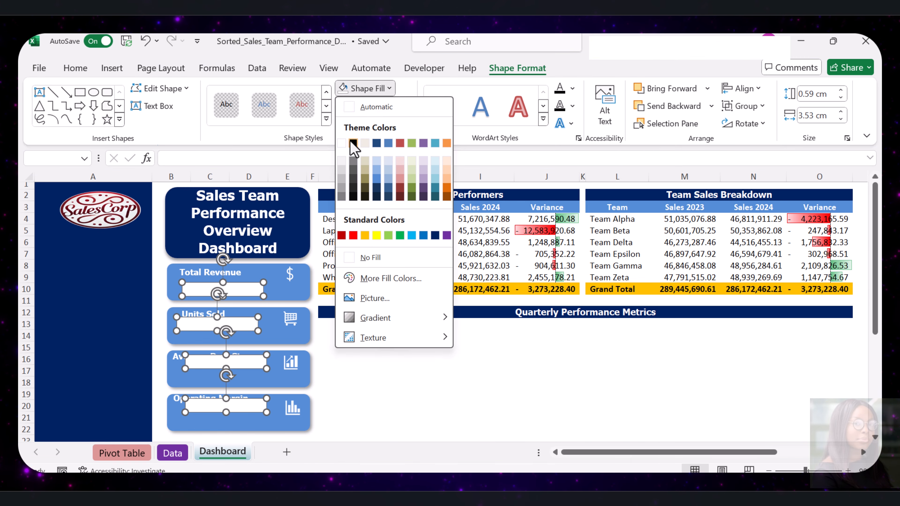
left_click(342, 143)
left_click(405, 107)
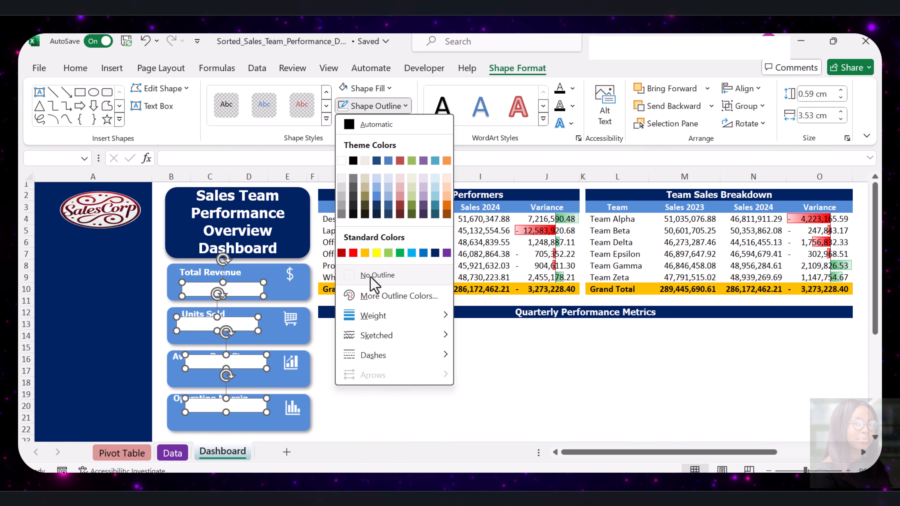
left_click(375, 275)
key("Escape")
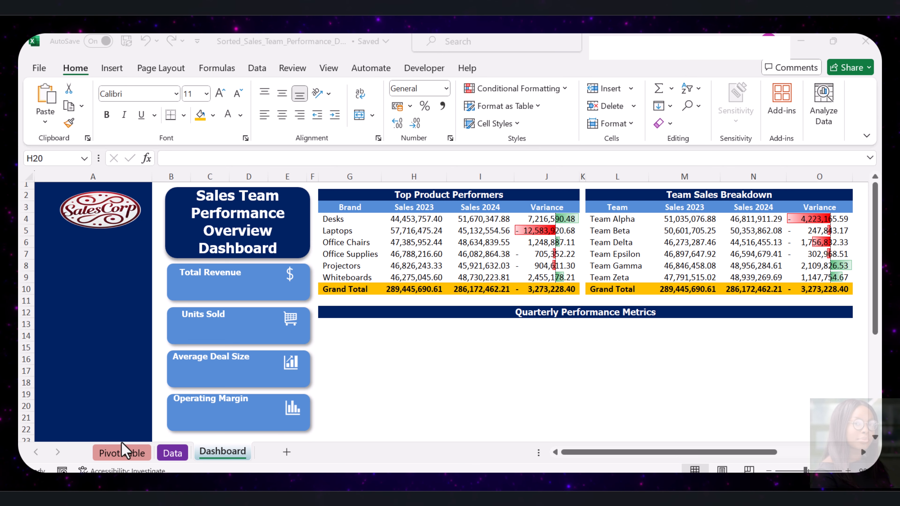
Try to link the Total Revenue text box to the total sales value with a GETPIVOTDATA reference on the Pivot Table sheet.
left_click(118, 452)
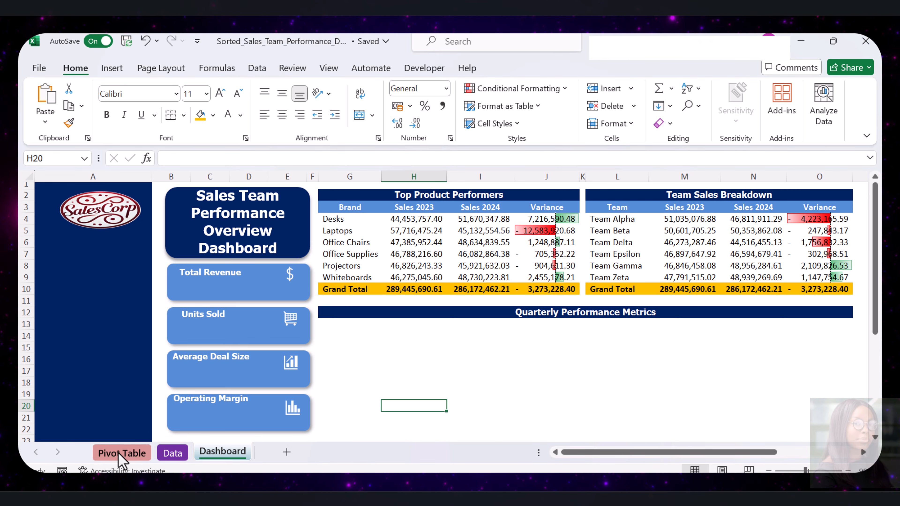
left_click(236, 294)
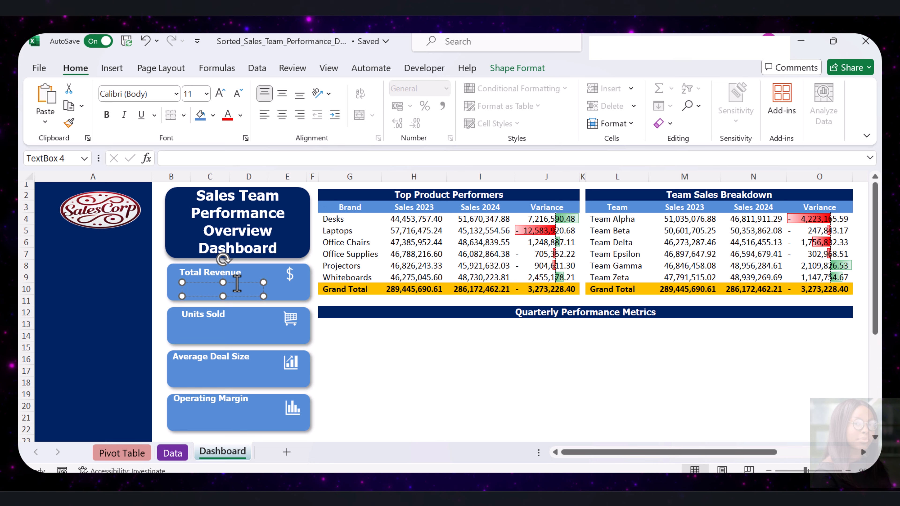
left_click(215, 153)
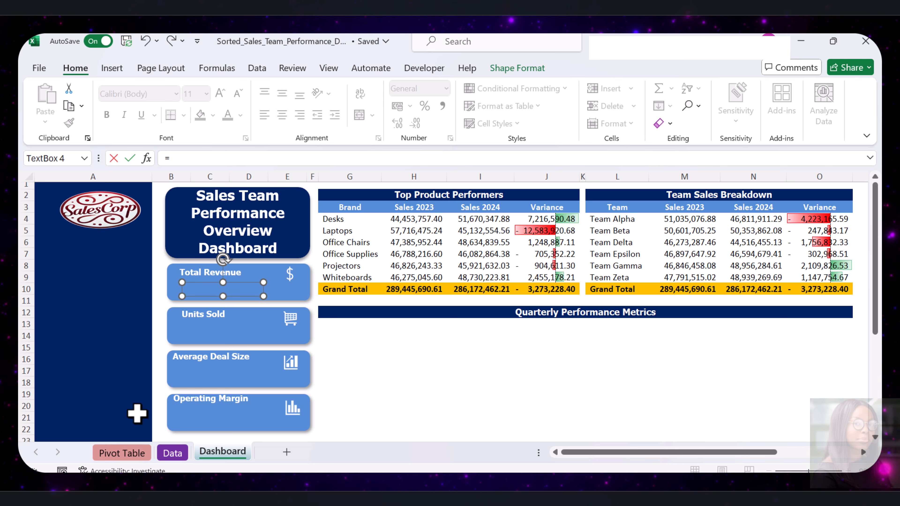
left_click(122, 453)
scroll(120, 296, "up", 2)
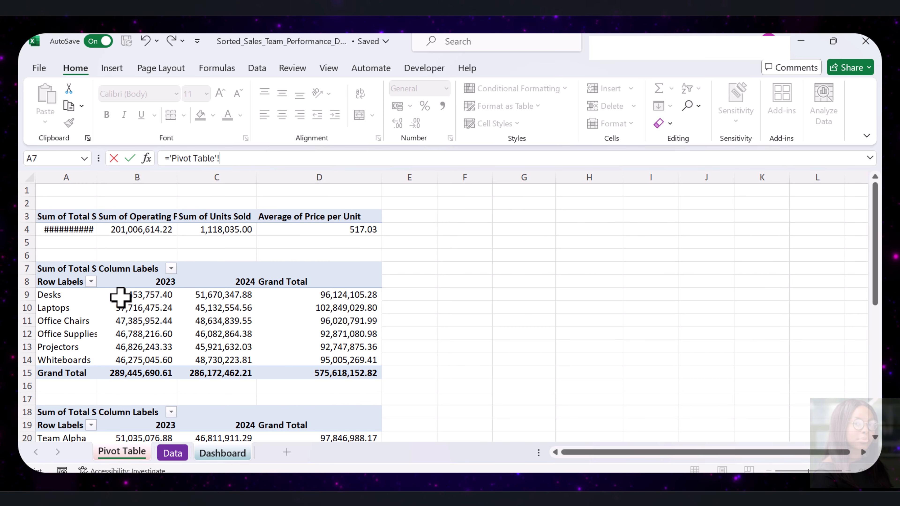
left_click(59, 229)
key("Return")
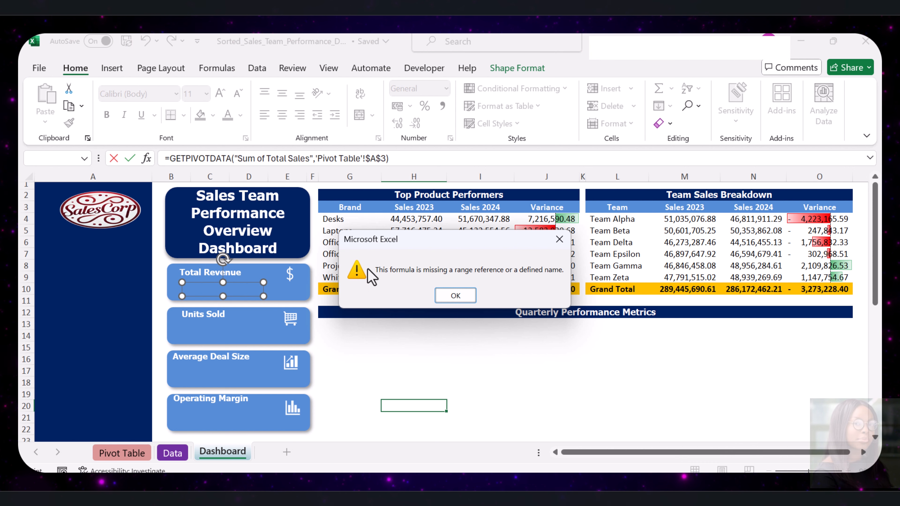
left_click(455, 296)
Link the Total Revenue text box to the total sales value with the formula ='Pivot Table'!A4.
key("ctrl+a")
type("=")
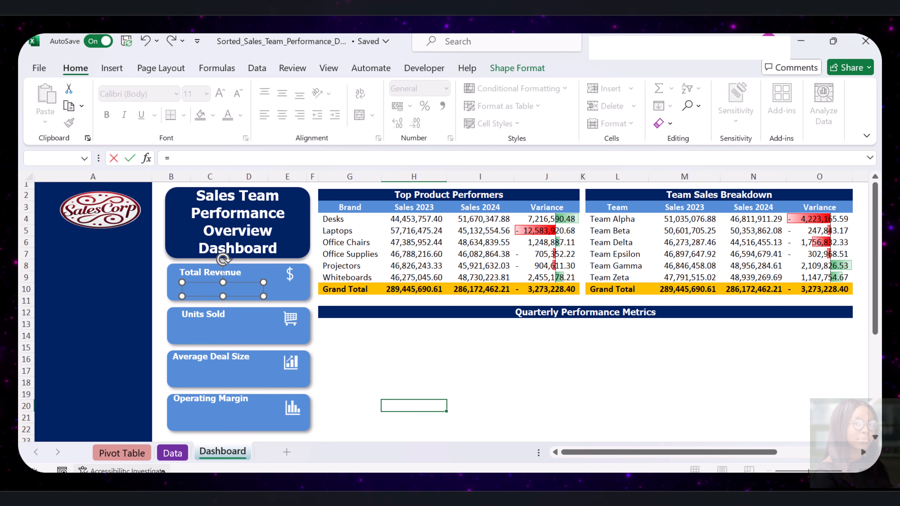
left_click(127, 454)
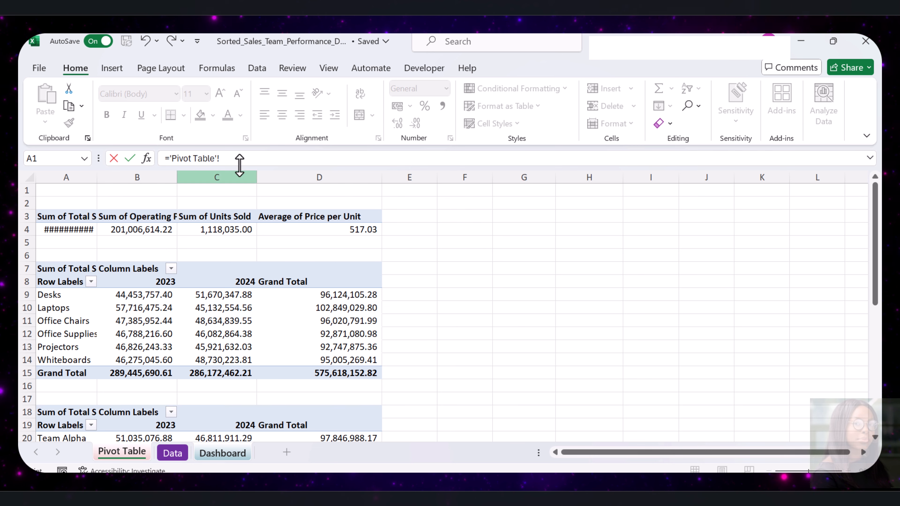
type("A")
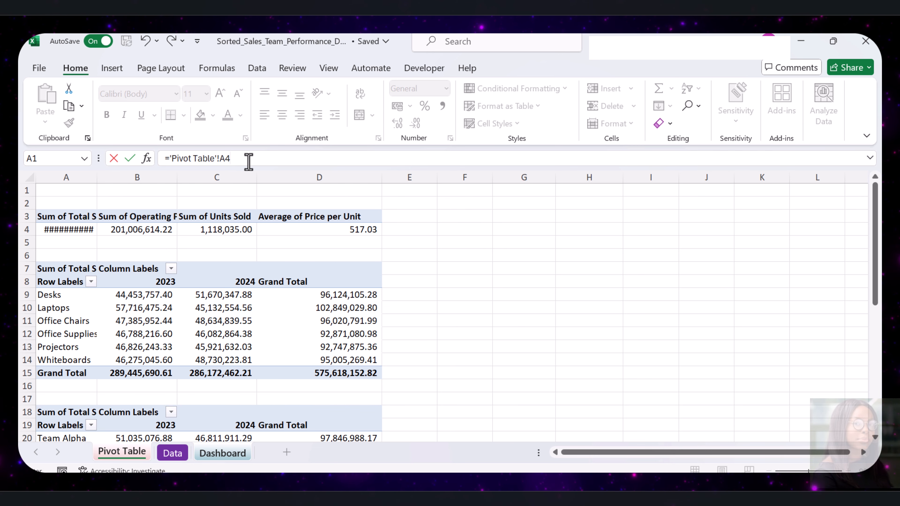
type("4")
key("Return")
Link the Units Sold card's text box to the units sold total with the formula ='Pivot Table'!C4.
left_click(228, 332)
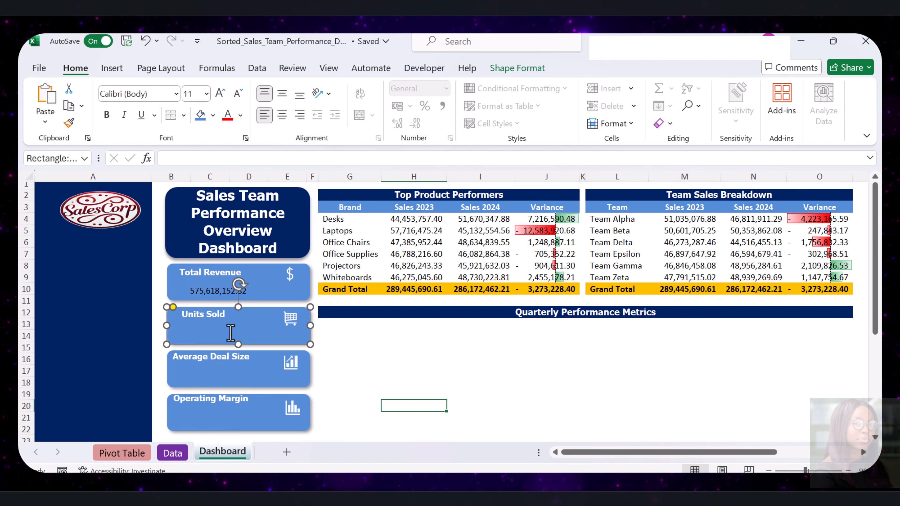
left_click(229, 335)
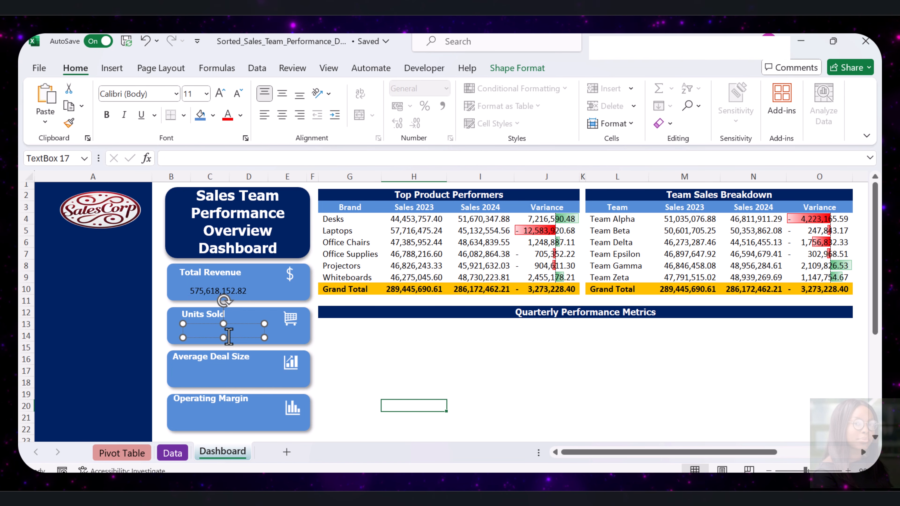
left_click(191, 157)
type("=")
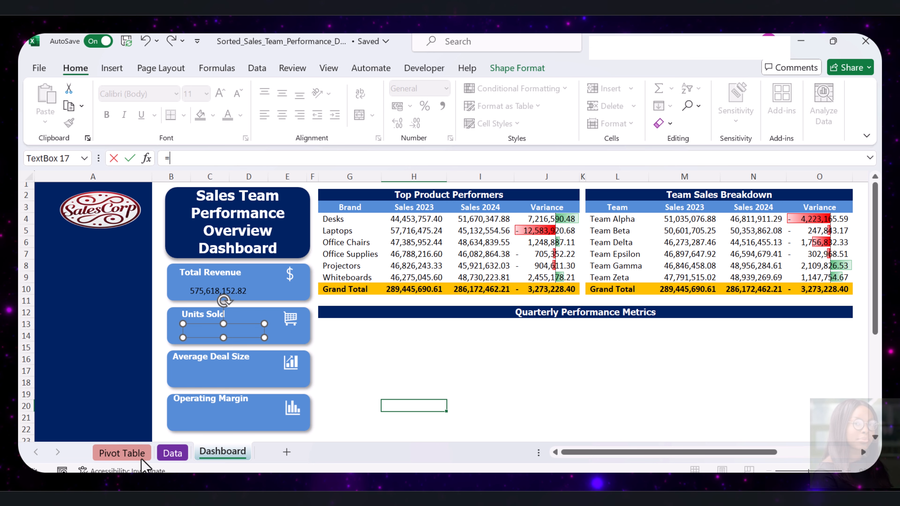
left_click(124, 453)
left_click(208, 231)
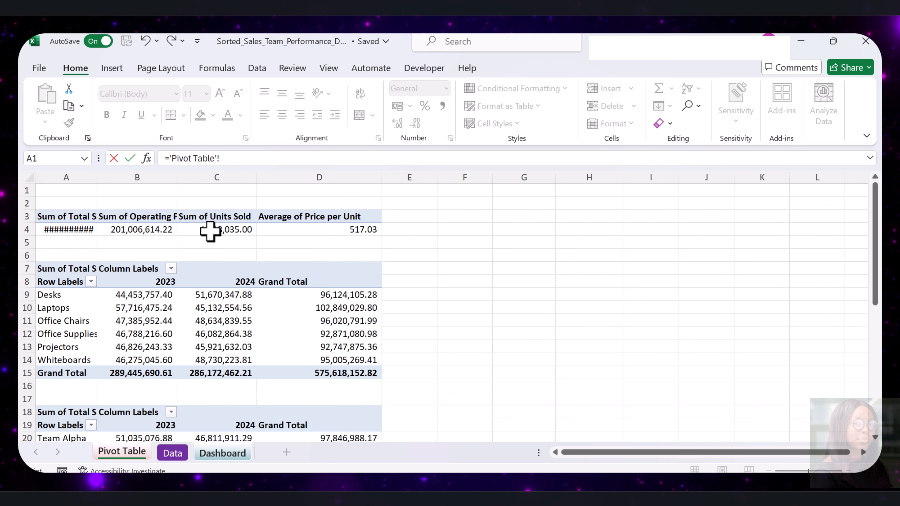
key("Return")
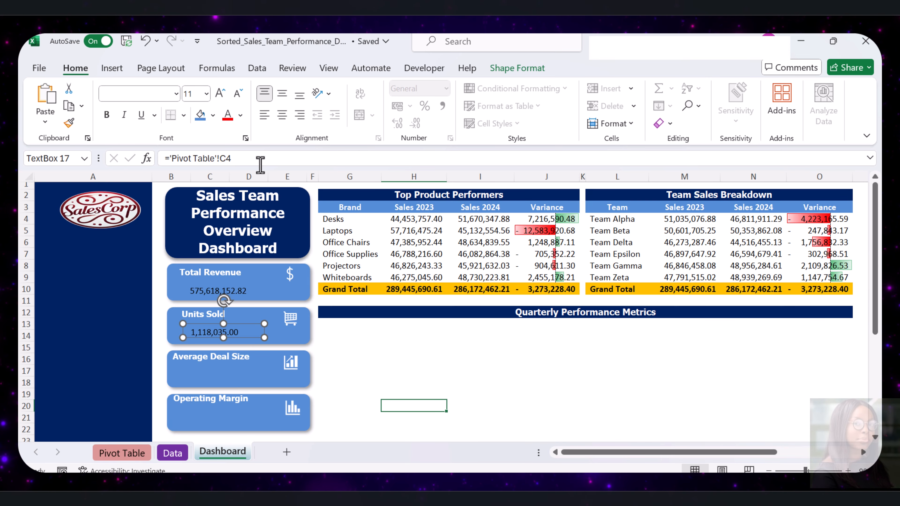
Link the Average Deal Size card's text box to ='Pivot Table'!D4 and retitle the card Average Unit Price.
left_click(231, 379)
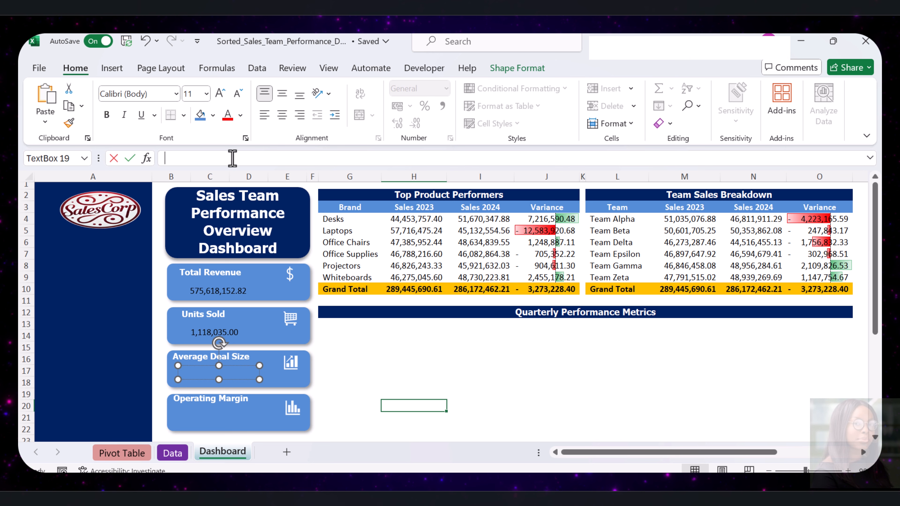
left_click(232, 158)
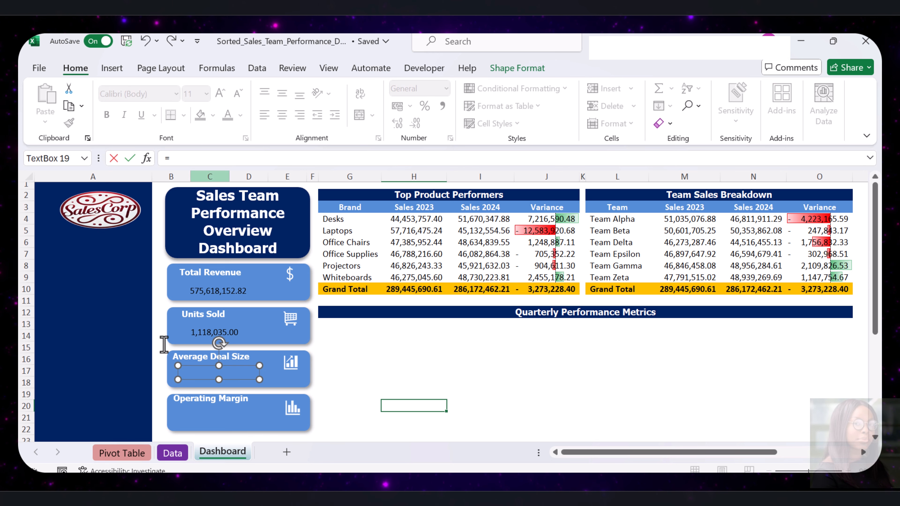
left_click(142, 447)
left_click(299, 228)
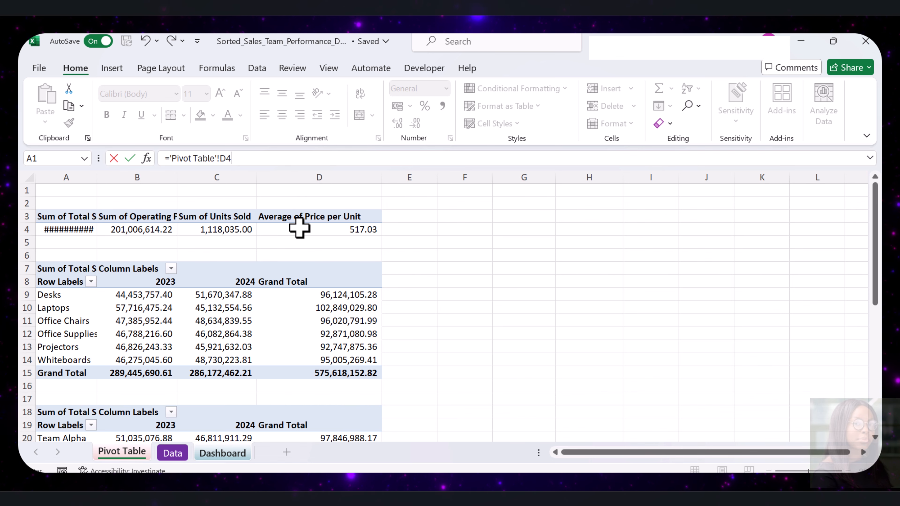
key("Return")
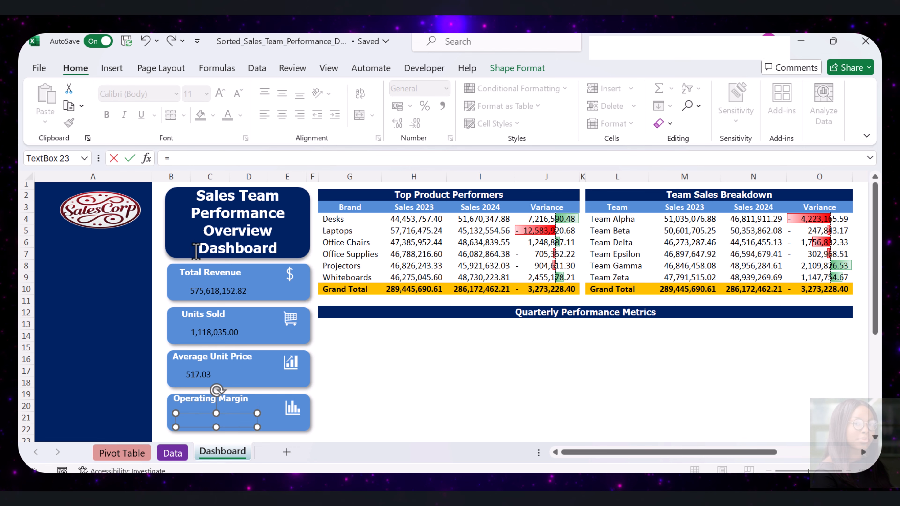
Link the Operating Margin card's text box to the Pivot Table sheet's cell B4.
type("=")
left_click(139, 453)
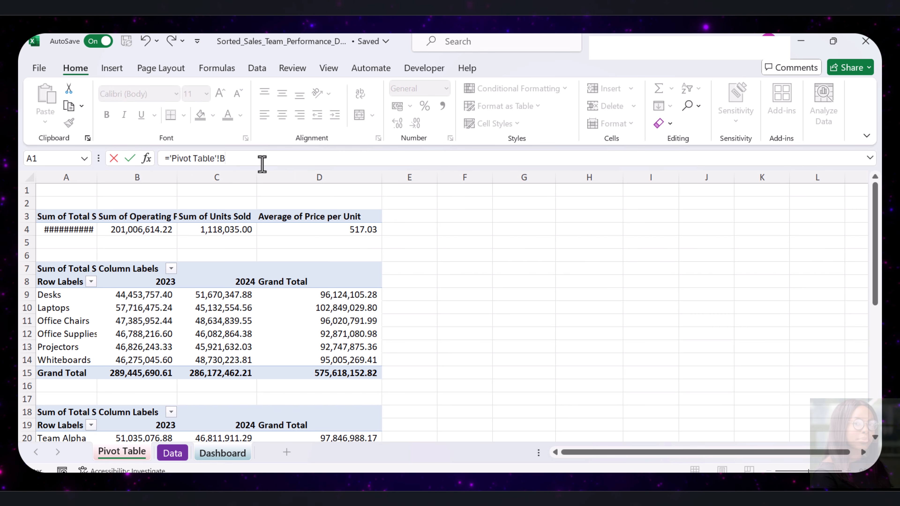
key("Return")
key("Escape")
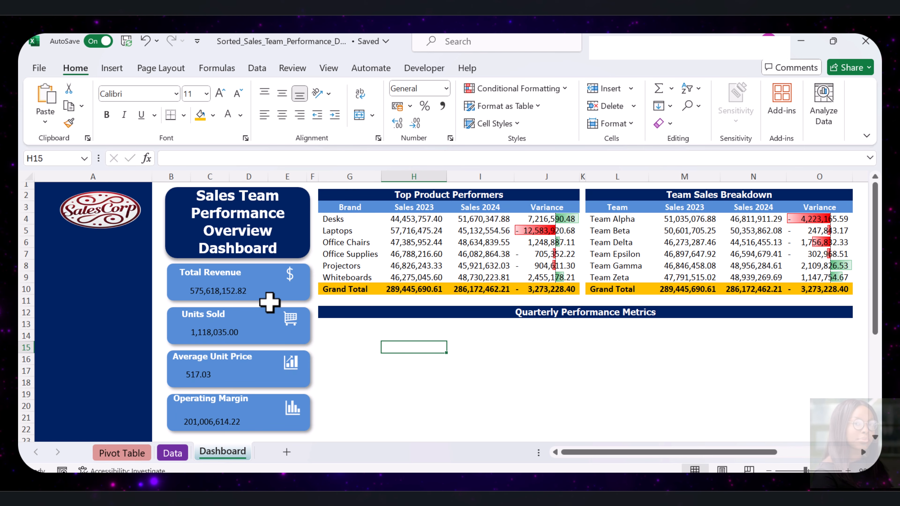
Format the four KPI card values as bold white text in a larger size.
left_click(237, 291)
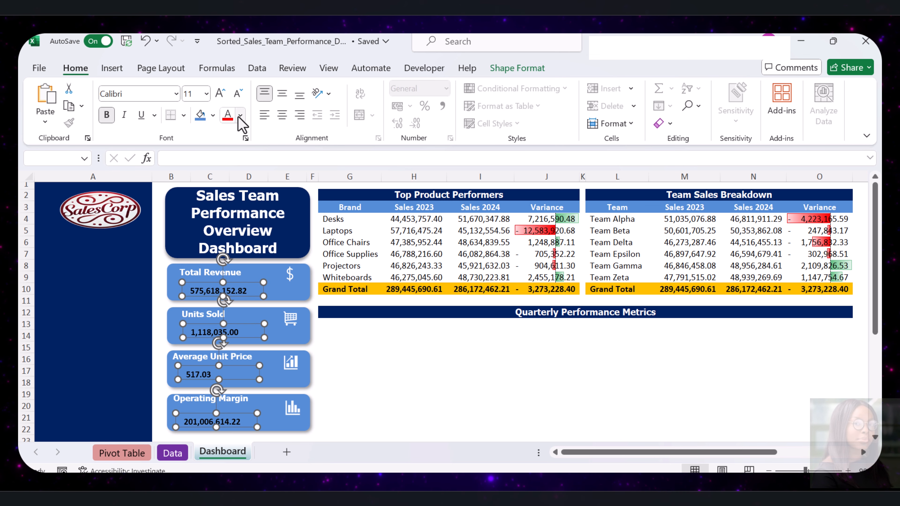
left_click(240, 116)
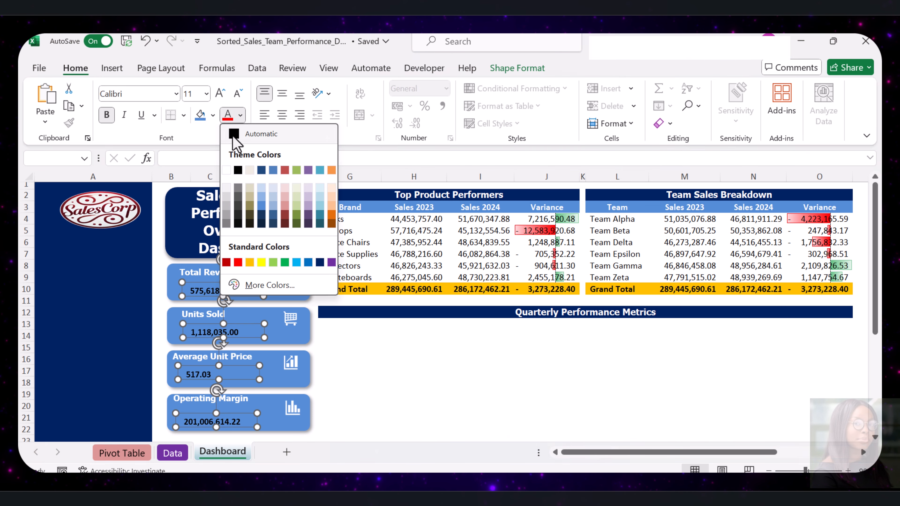
left_click(227, 170)
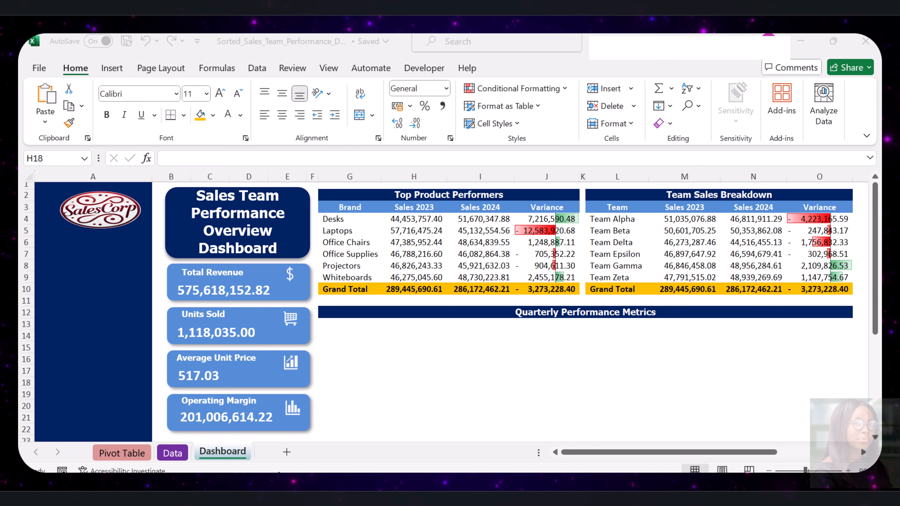
Insert a clustered column and line combo chart with a secondary axis from the quarterly range F30:I37 on the Pivot Table sheet.
left_click(117, 451)
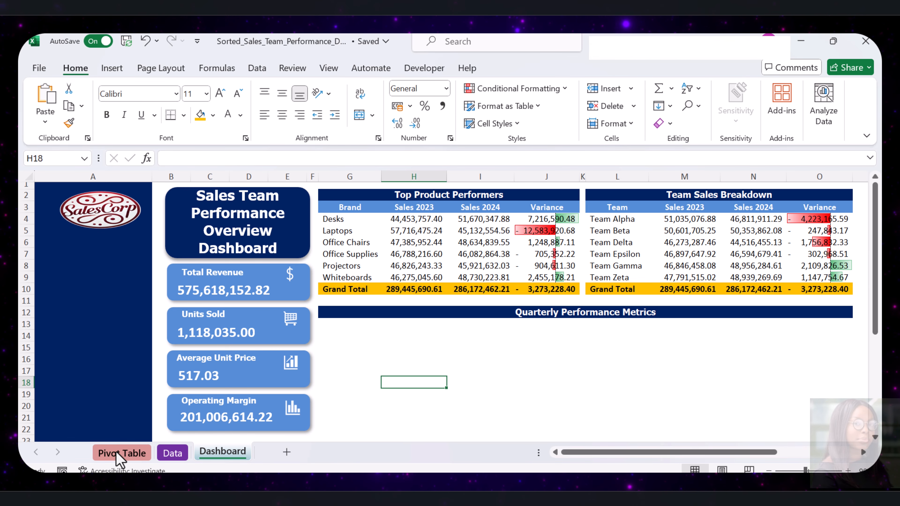
left_click(118, 453)
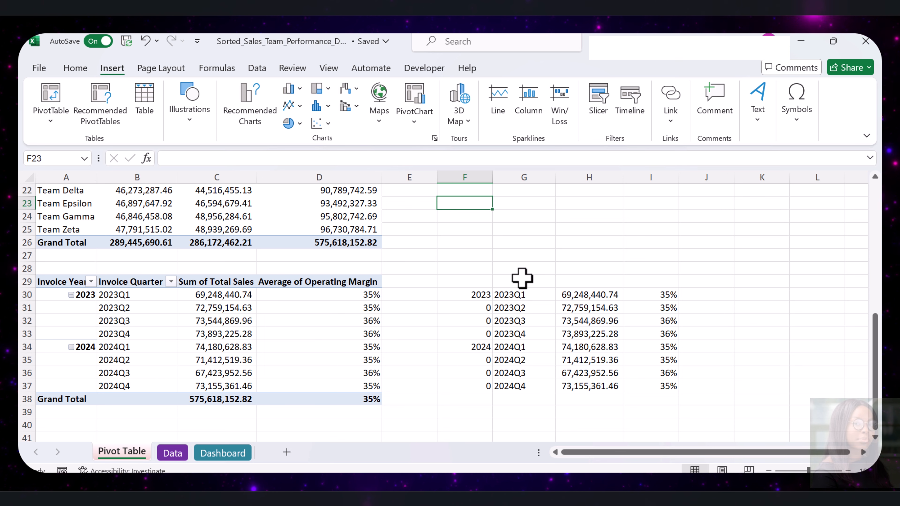
left_click_drag(485, 297, 630, 380)
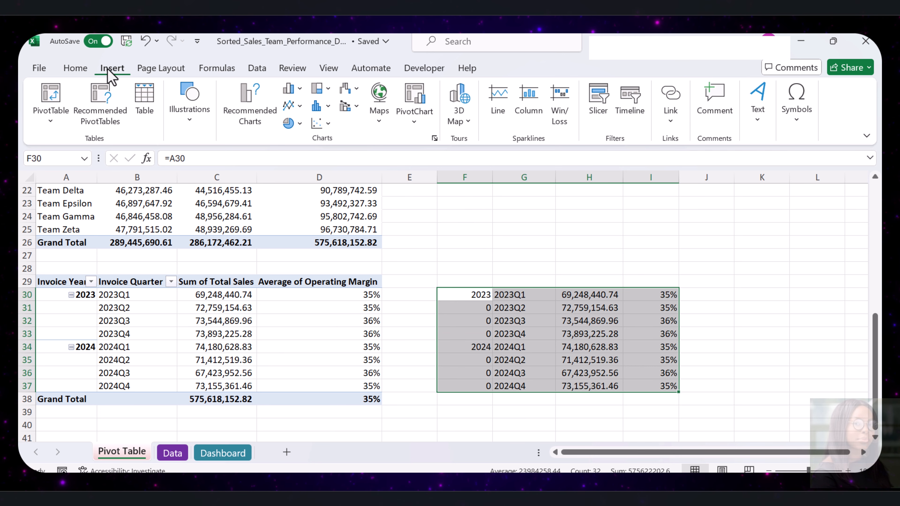
left_click(357, 106)
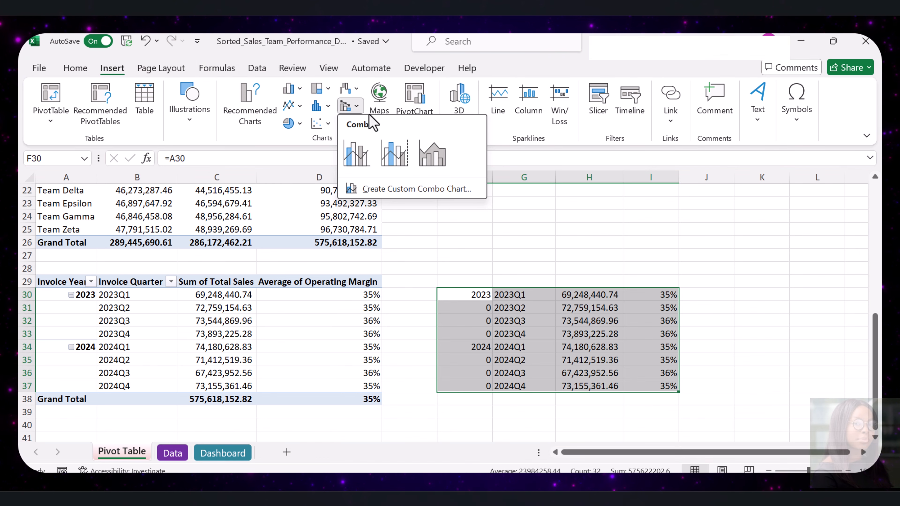
left_click(394, 158)
Move the quarterly combo chart to the Dashboard sheet using the destination theme, fitting it beneath the Quarterly Performance Metrics header across both tables.
right_click(322, 227)
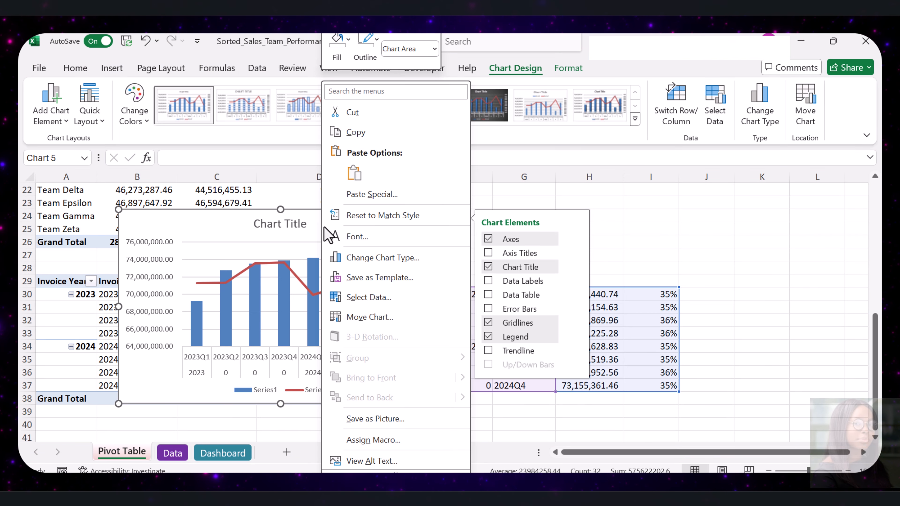
left_click(375, 124)
key("ctrl+x")
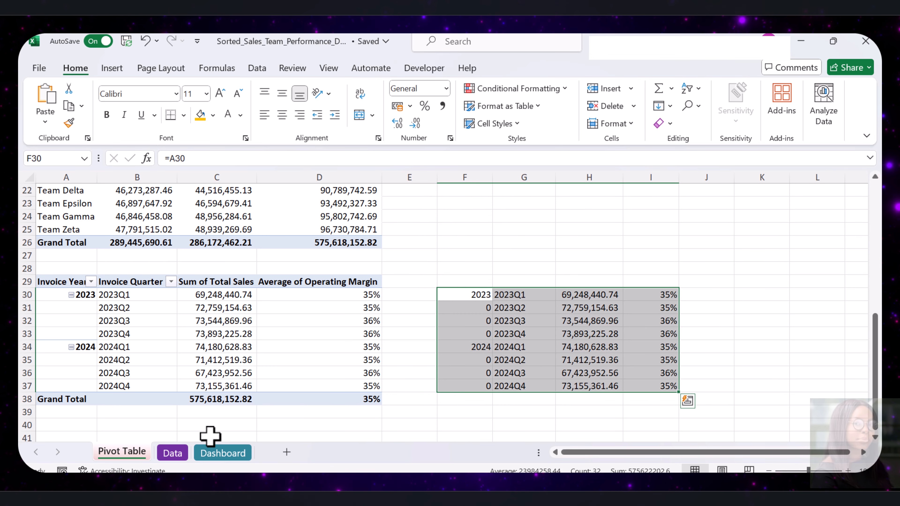
left_click(221, 453)
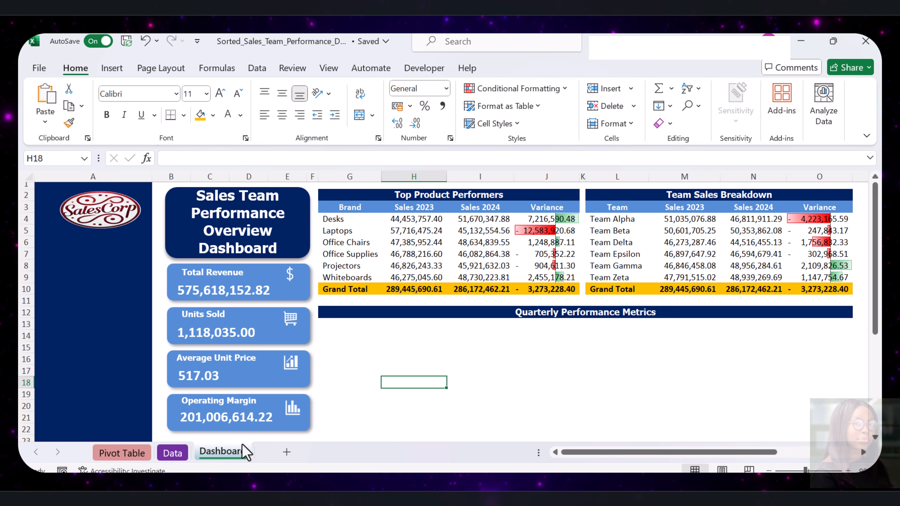
right_click(370, 382)
left_click(403, 116)
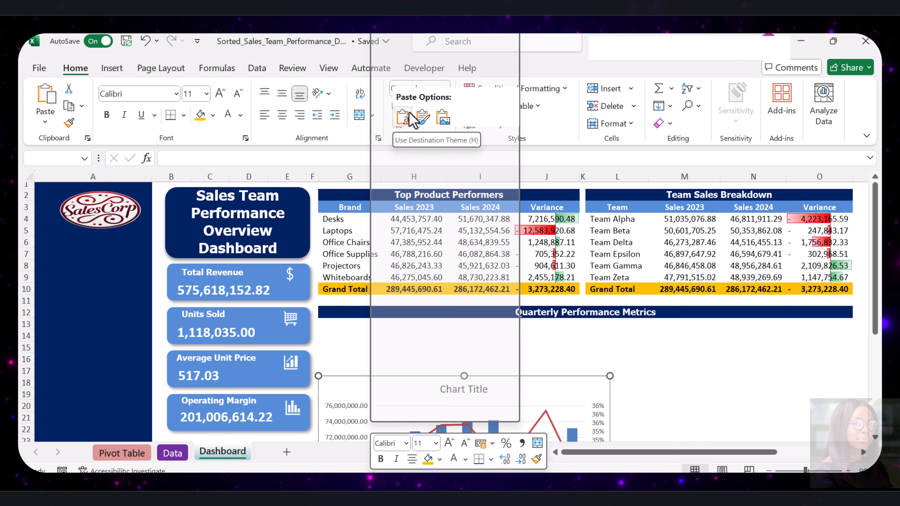
mouse_move(532, 387)
left_mouse_down()
mouse_move(535, 364)
mouse_move(508, 357)
mouse_move(503, 343)
left_mouse_up()
left_click_drag(610, 414, 755, 407)
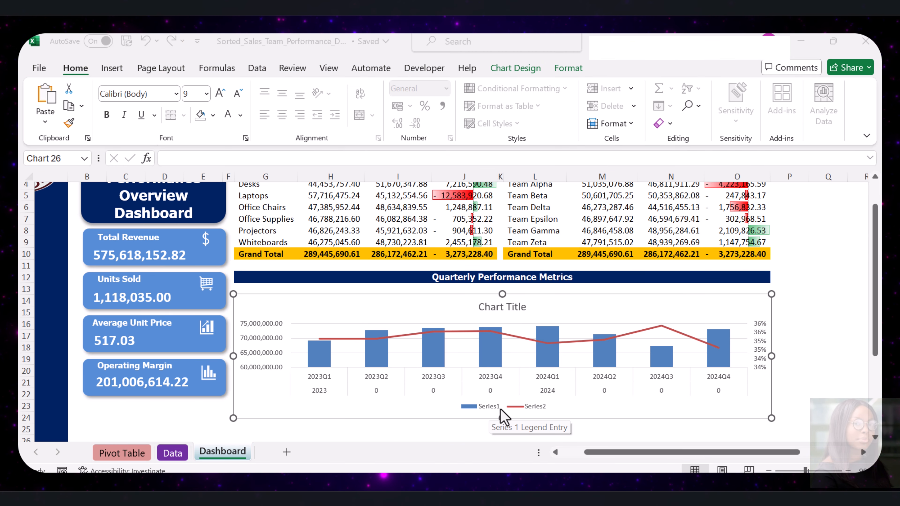
Rename the combo chart's first data series, plotted as columns, to Sales.
left_click(528, 406)
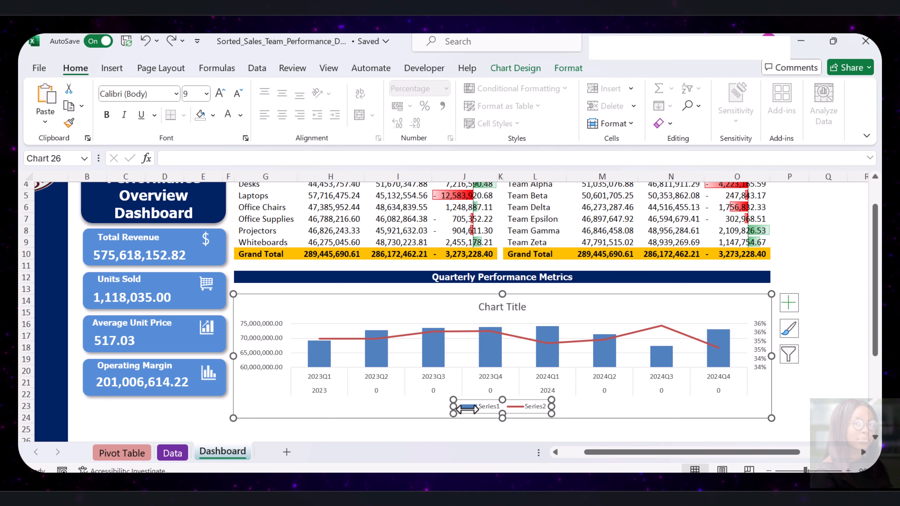
right_click(475, 407)
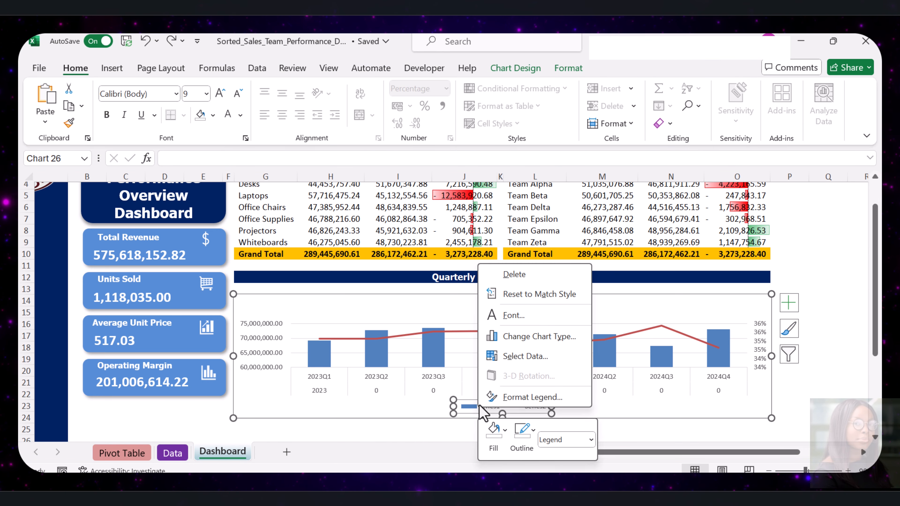
left_click(510, 356)
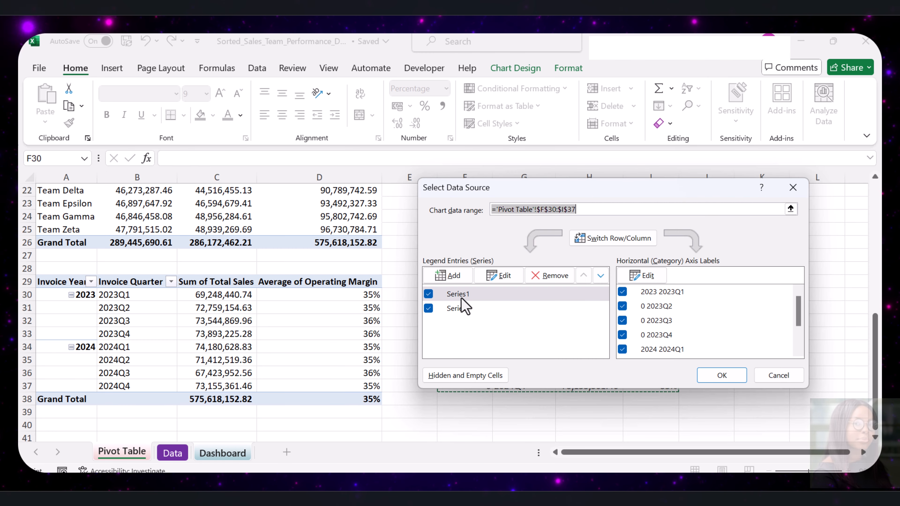
left_click(511, 275)
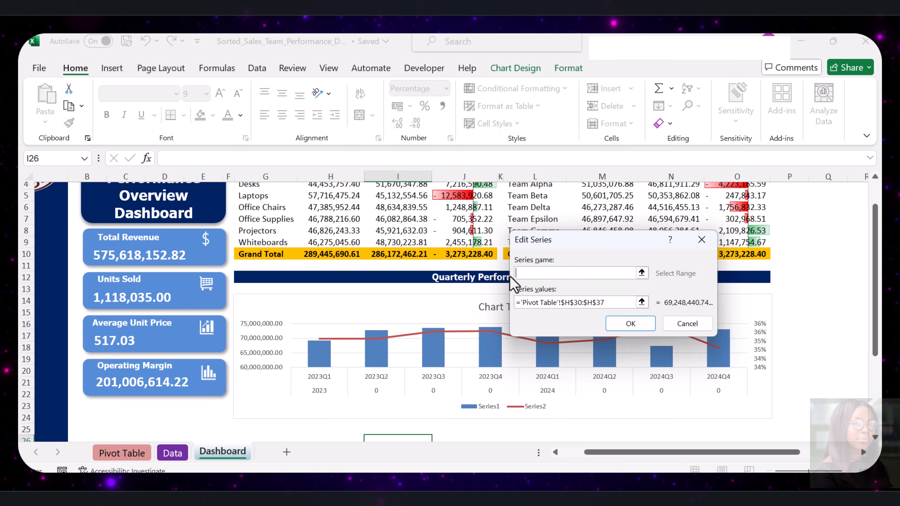
type("Sales")
left_click(633, 325)
Rename the combo chart's second data series to Operating Margin and apply the data source changes.
left_click(485, 312)
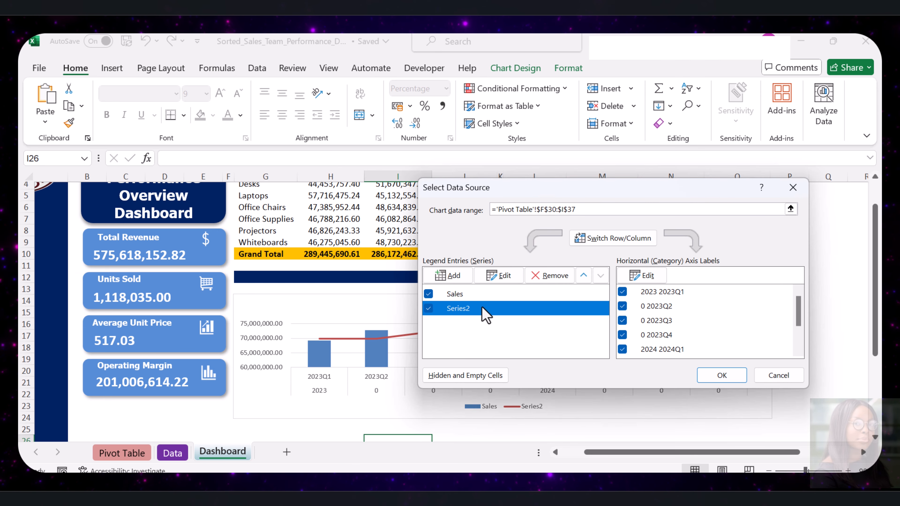
left_click(504, 275)
type("Oper")
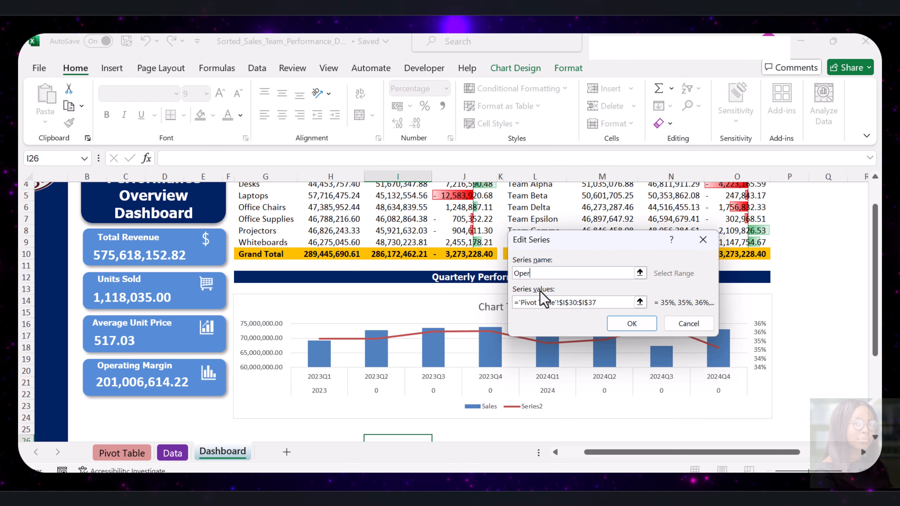
type("ating Margin")
left_click(631, 323)
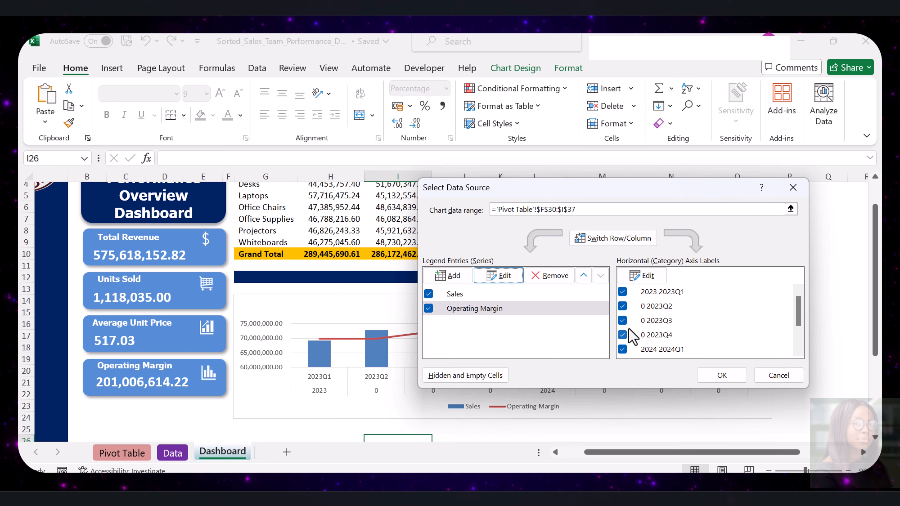
left_click(730, 376)
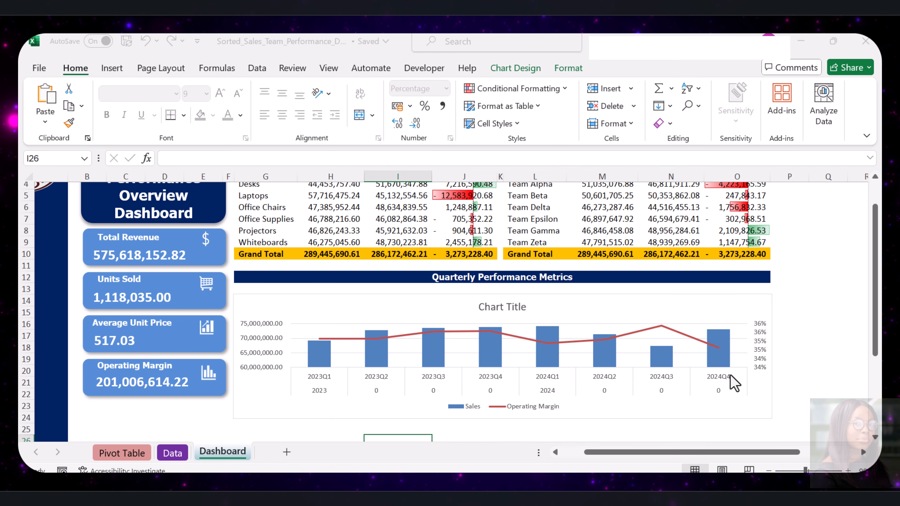
Remove the title from the quarterly combo chart.
left_click(516, 307)
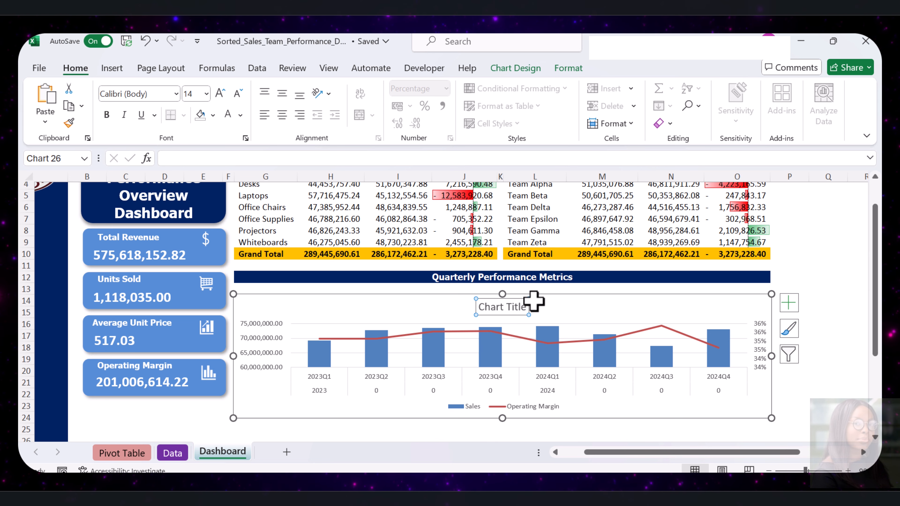
left_click(788, 304)
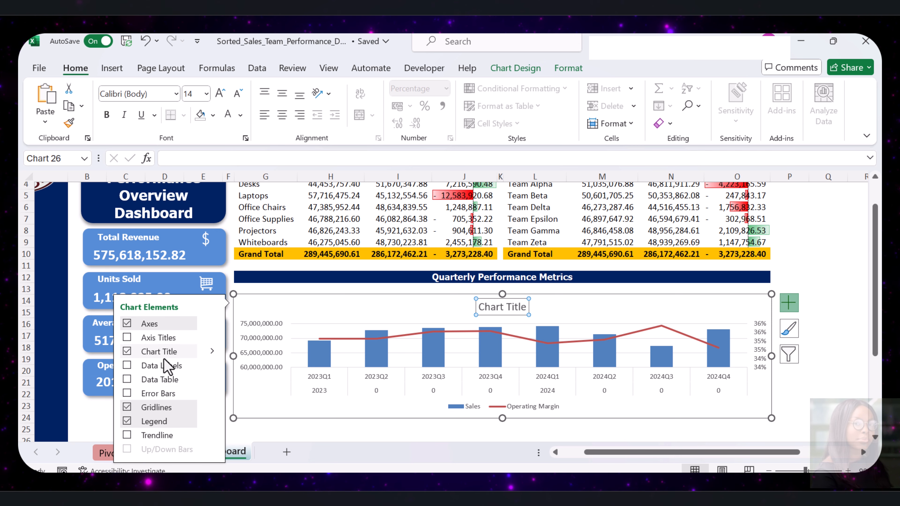
left_click(127, 352)
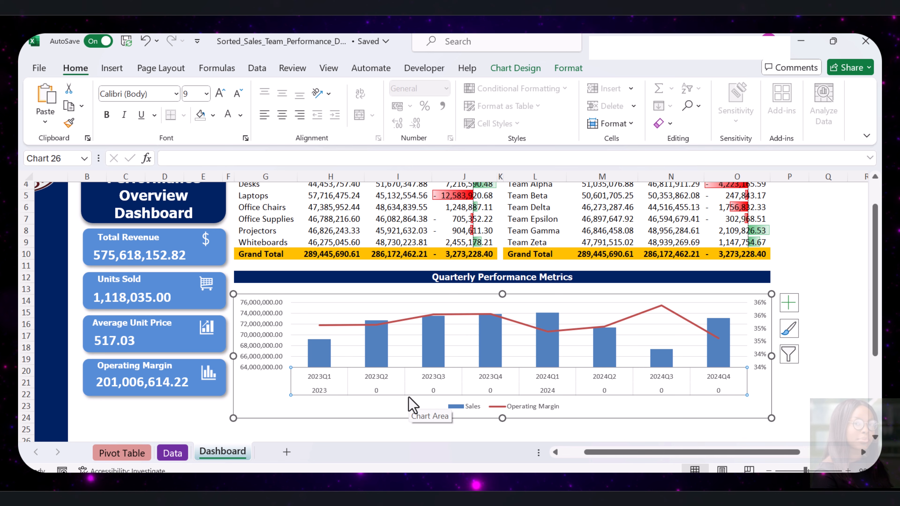
Clear the zero year labels in F31:F33 and F35:F37 on the Pivot Table sheet and return to the Dashboard sheet.
left_click(144, 455)
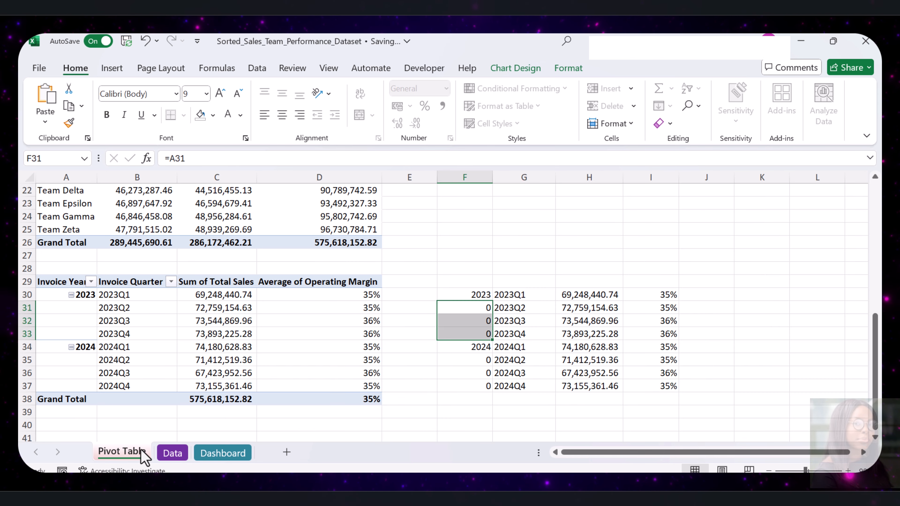
left_click(208, 454)
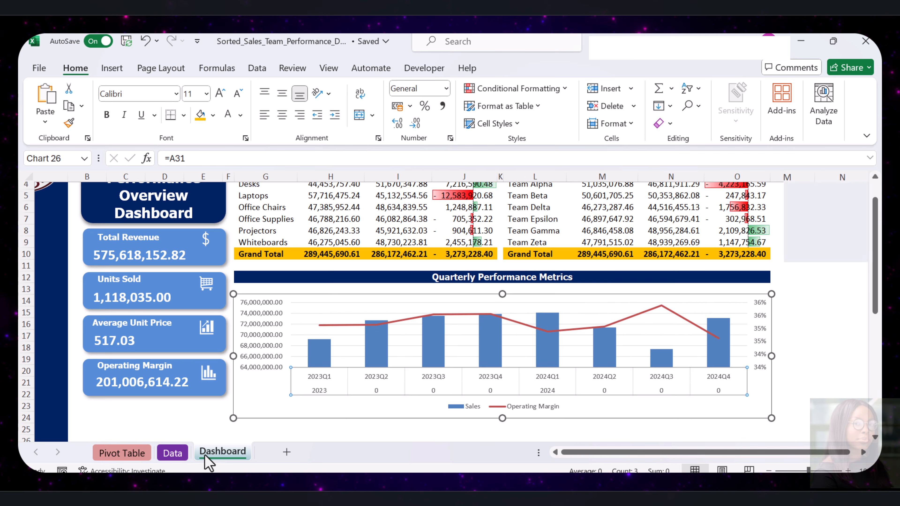
left_click(565, 380)
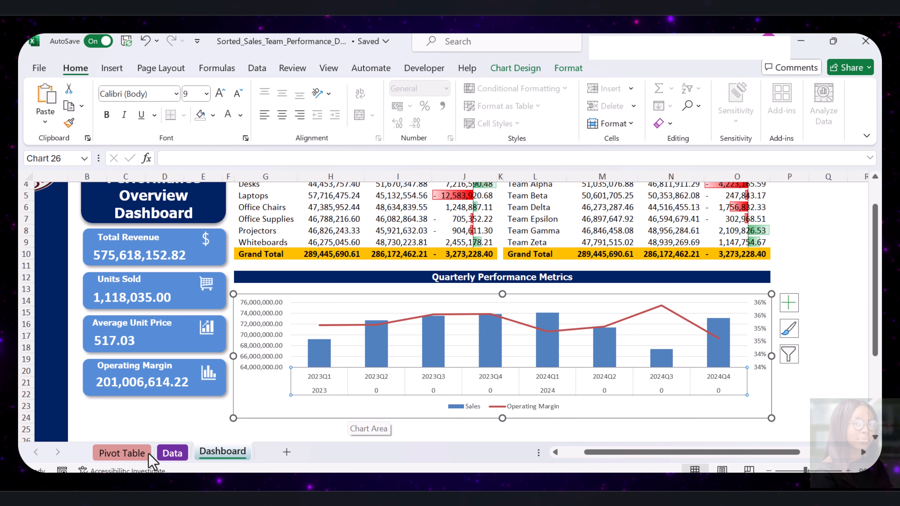
left_click(141, 453)
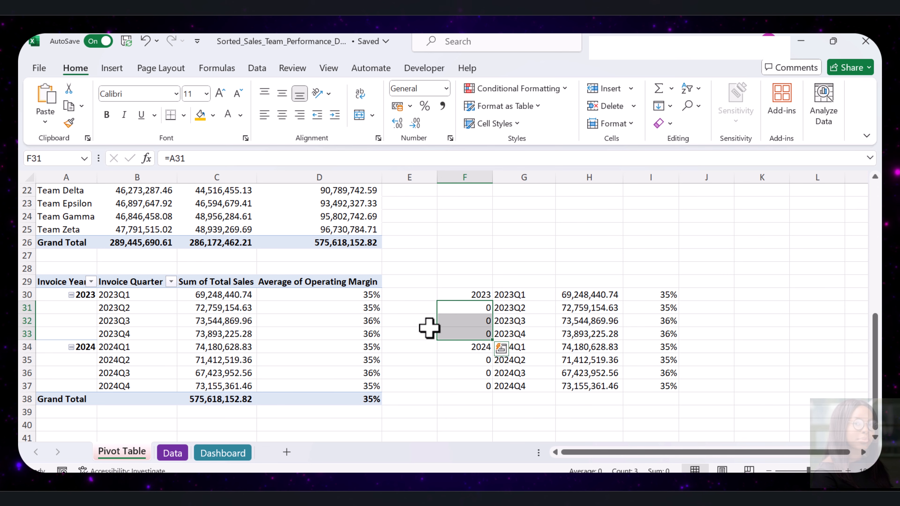
key("Delete")
left_click_drag(471, 360, 480, 384)
key("Delete")
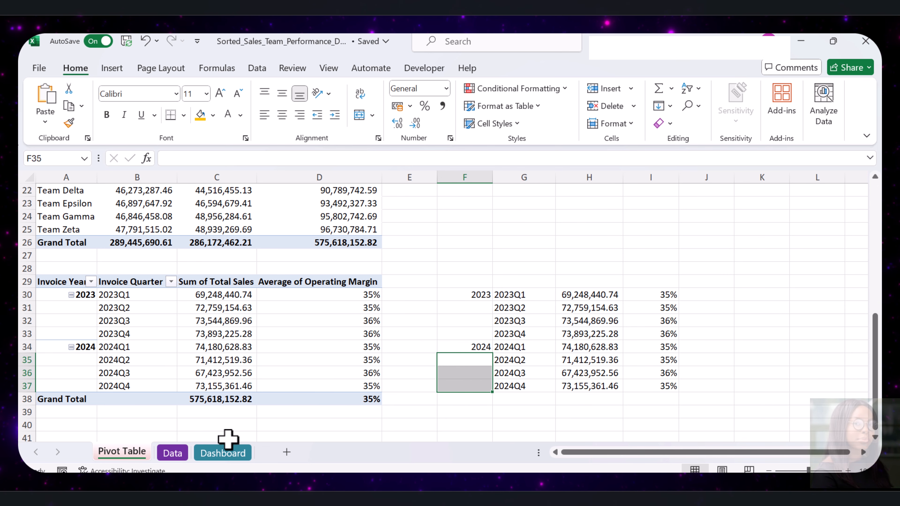
left_click(218, 456)
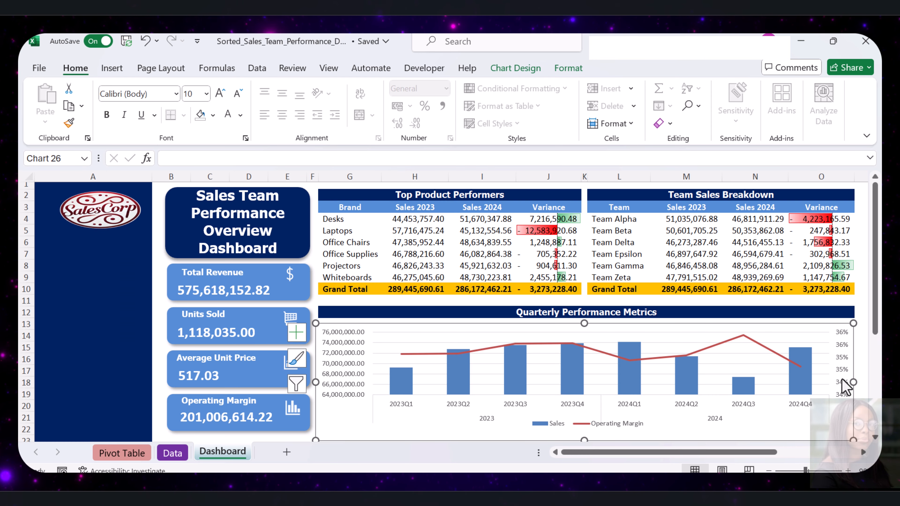
Set the text fill of the chart's secondary vertical axis to solid black.
left_click(842, 367)
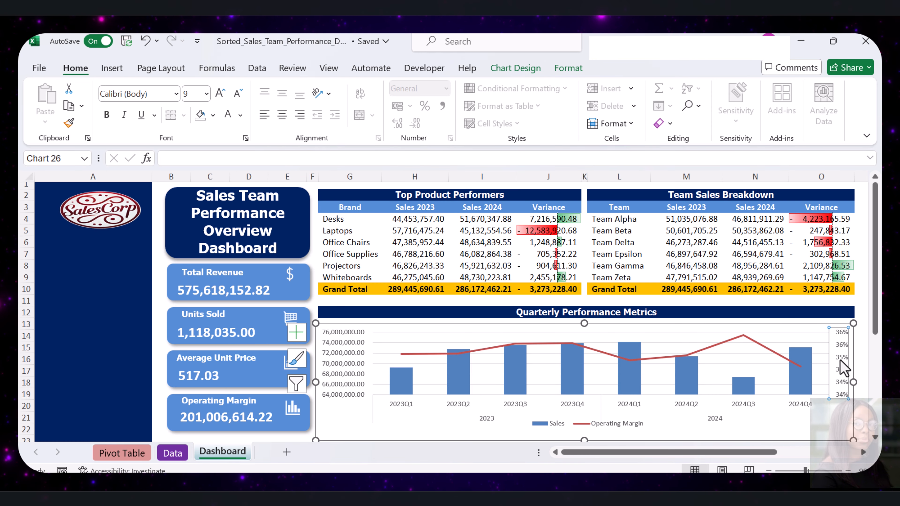
right_click(841, 367)
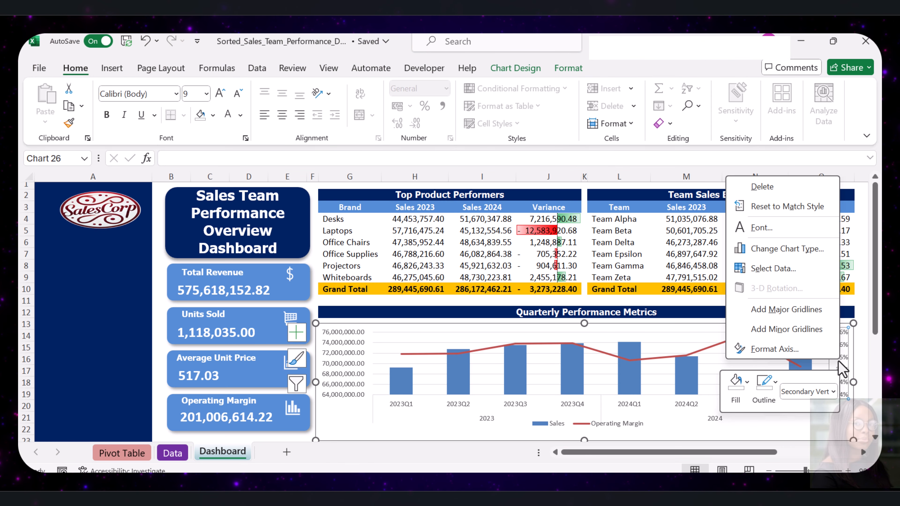
left_click(774, 349)
left_click(799, 211)
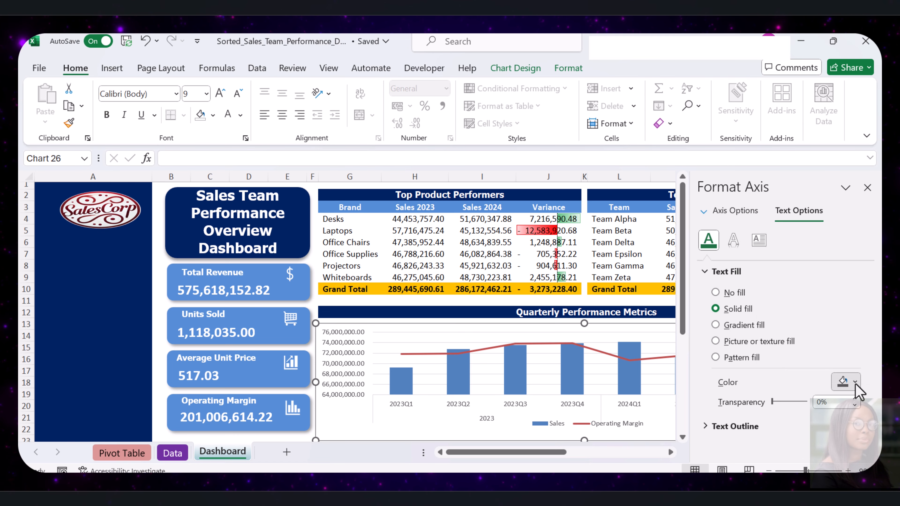
left_click(850, 382)
left_click(803, 305)
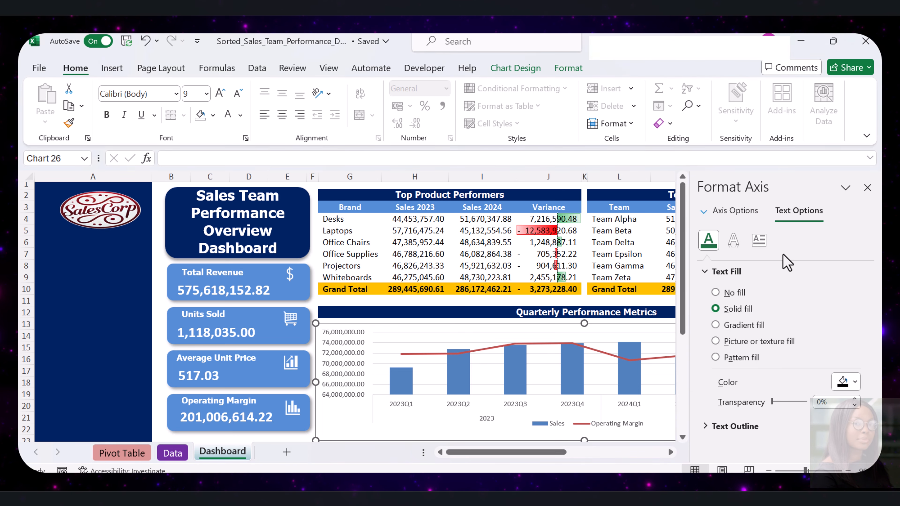
left_click(866, 187)
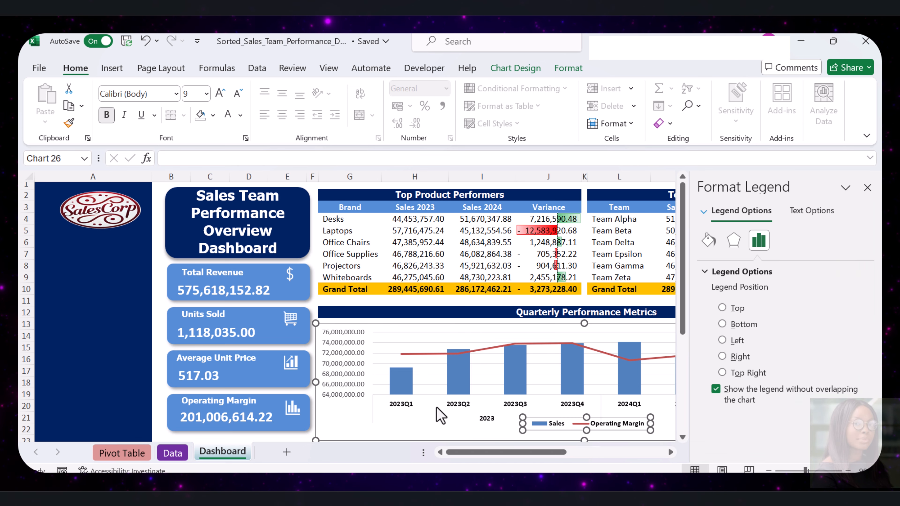
Set the number format of the chart's primary vertical axis to 0 decimal places.
left_click(335, 366)
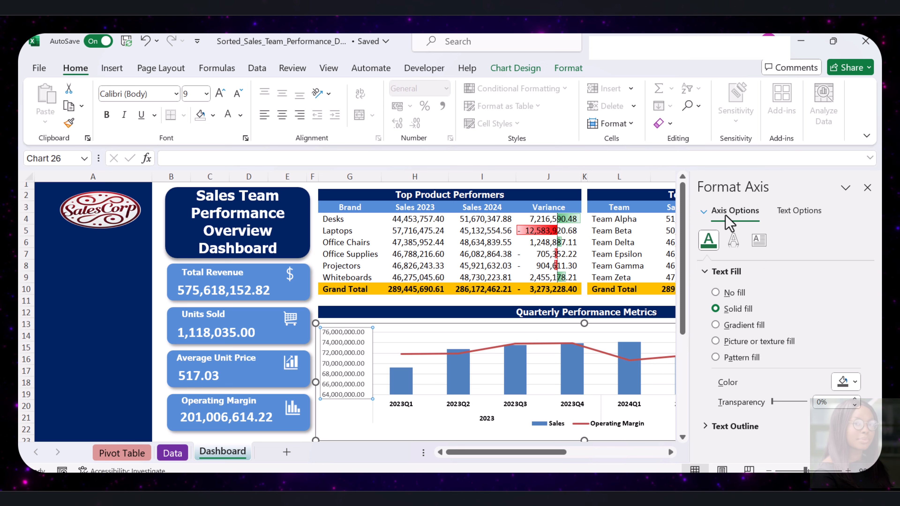
left_click(724, 214)
scroll(775, 374, "down", 3)
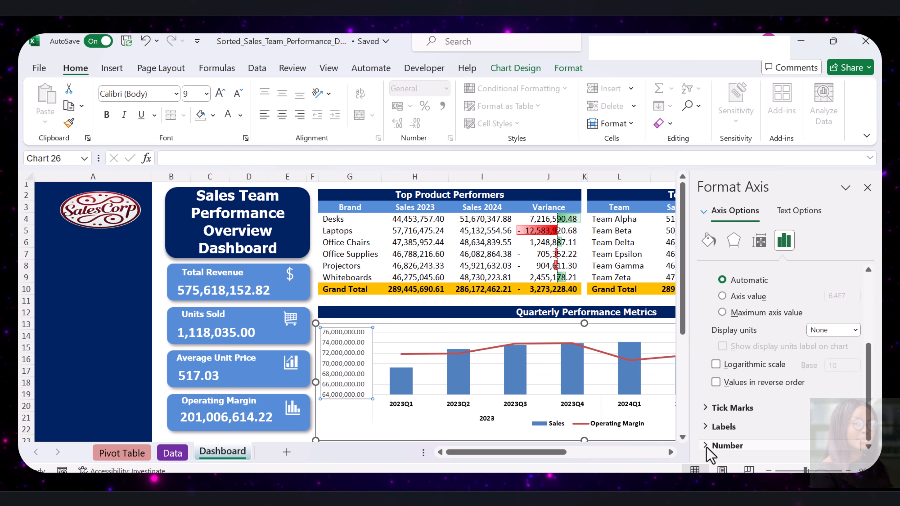
left_click(719, 446)
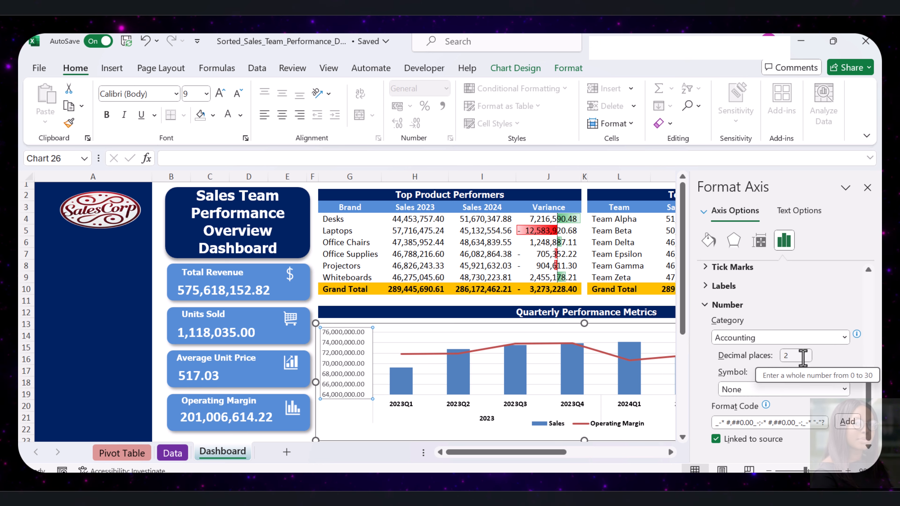
left_click(802, 356)
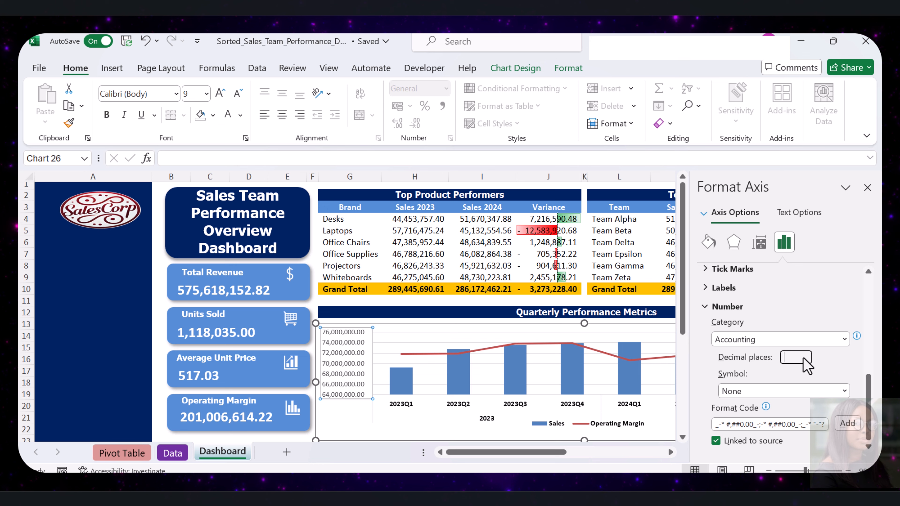
type("0")
key("Return")
Set the text fill of the chart's primary vertical axis to black.
left_click(758, 242)
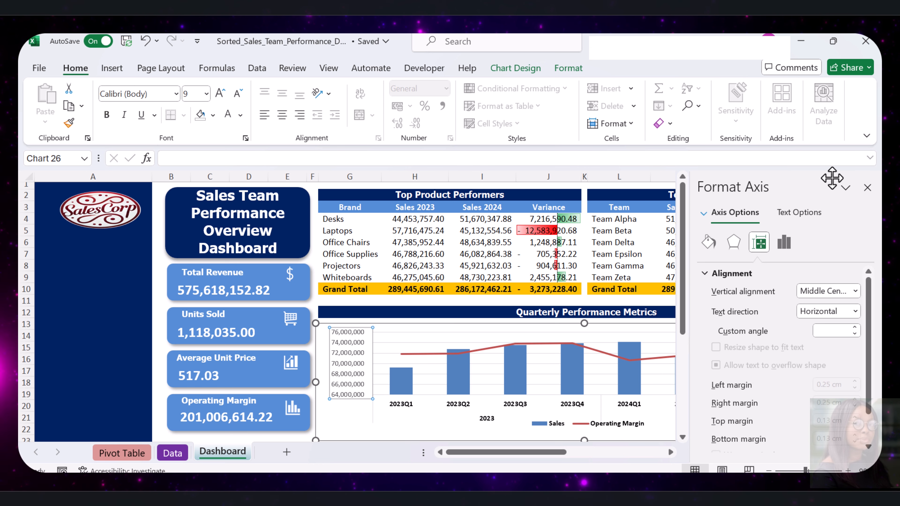
left_click(799, 213)
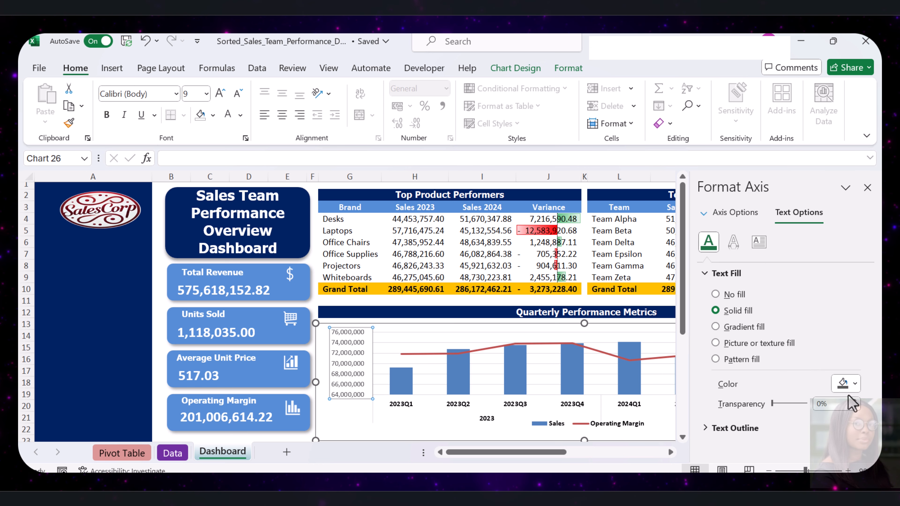
left_click(852, 384)
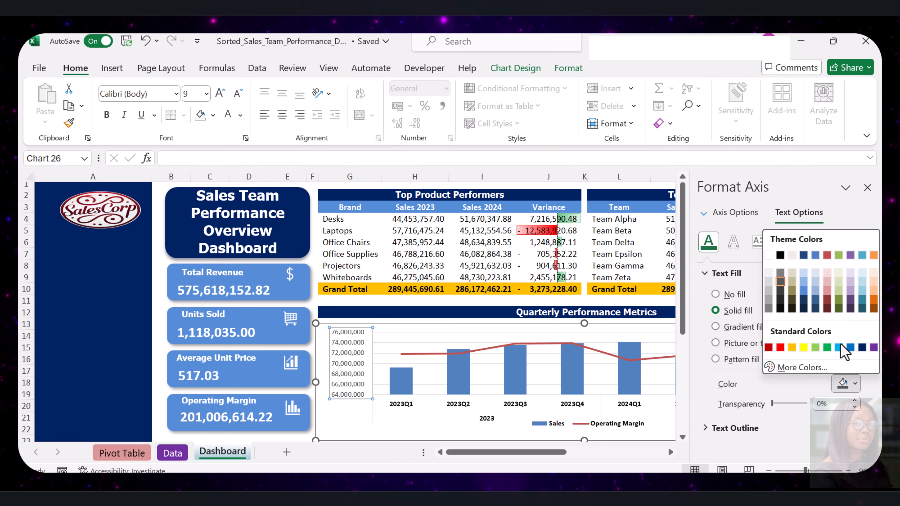
left_click(781, 255)
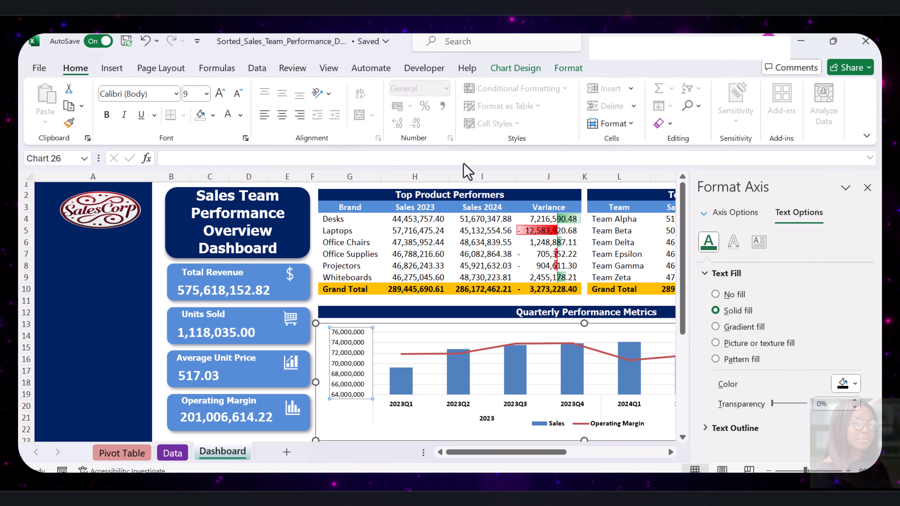
Make the chart's primary vertical axis labels bold and remove the gridlines from the chart.
left_click(109, 115)
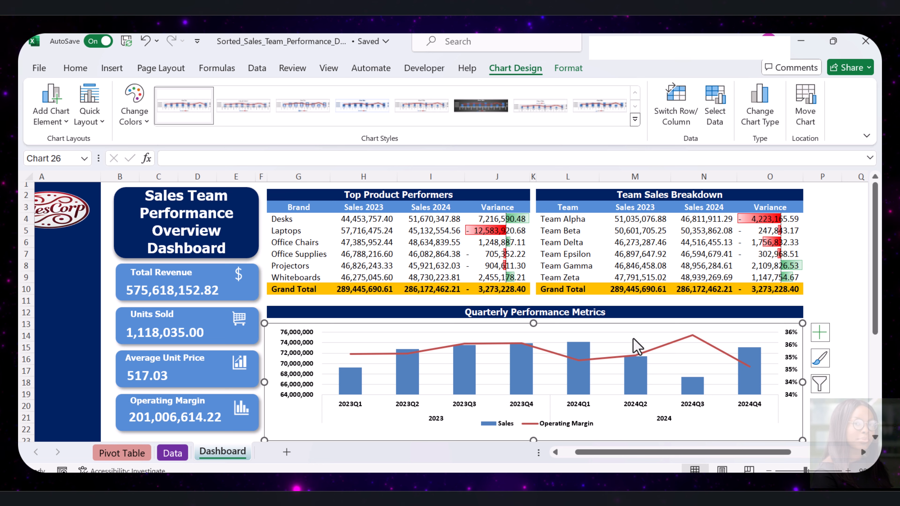
left_click(820, 333)
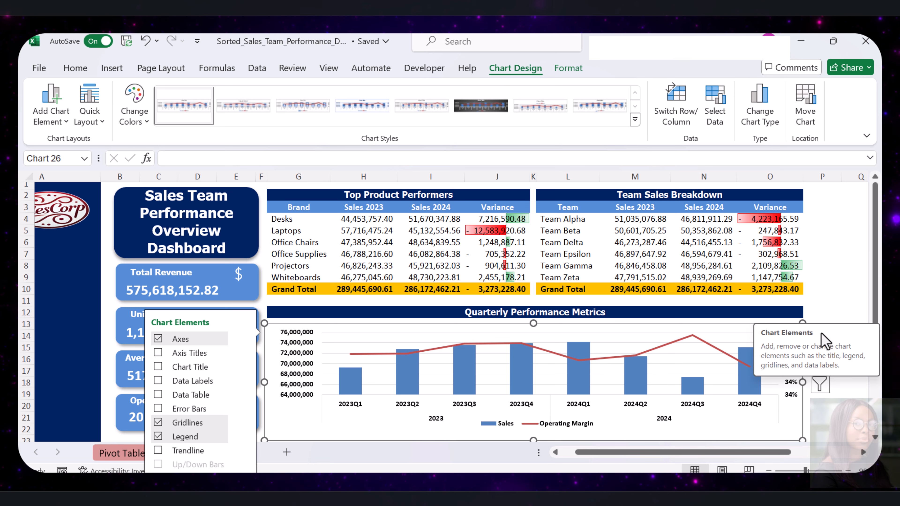
left_click(159, 424)
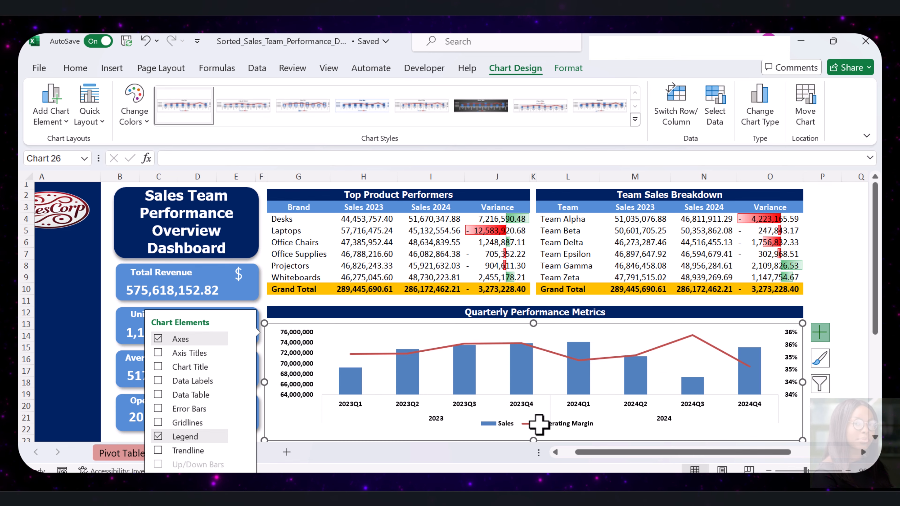
left_click(845, 264)
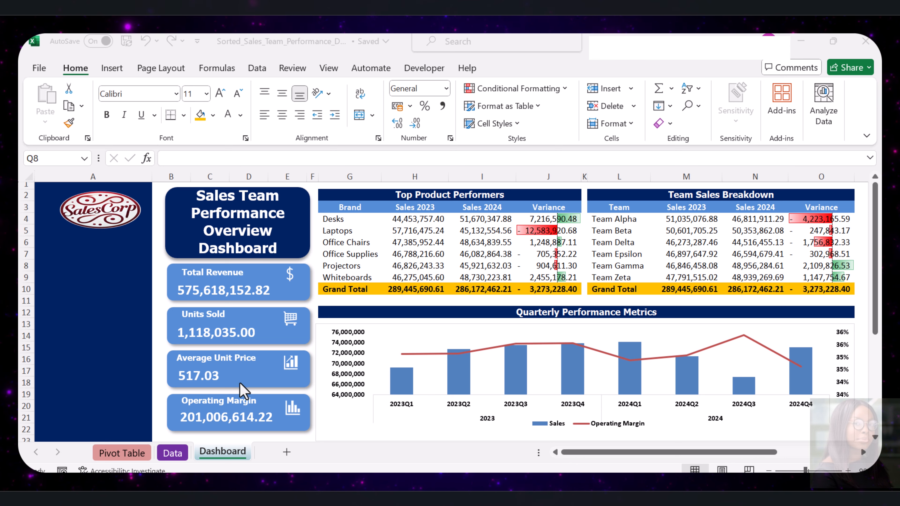
Insert a Region slicer for the team sales pivot table on the Pivot Table sheet.
left_click(143, 453)
scroll(237, 381, "up", 3)
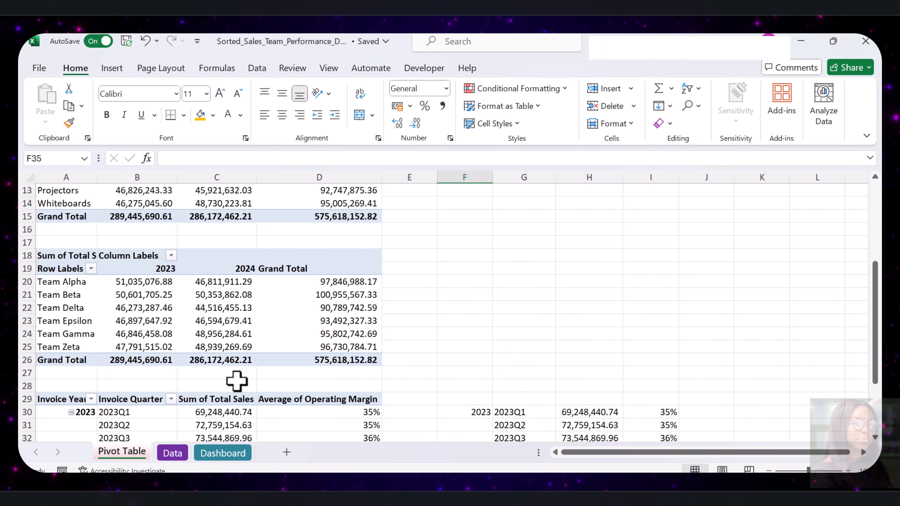
left_click(244, 333)
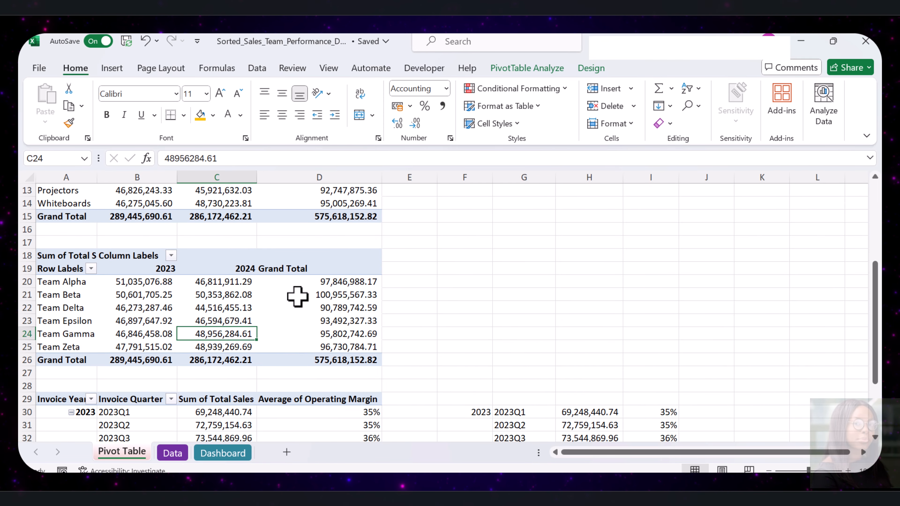
left_click(534, 70)
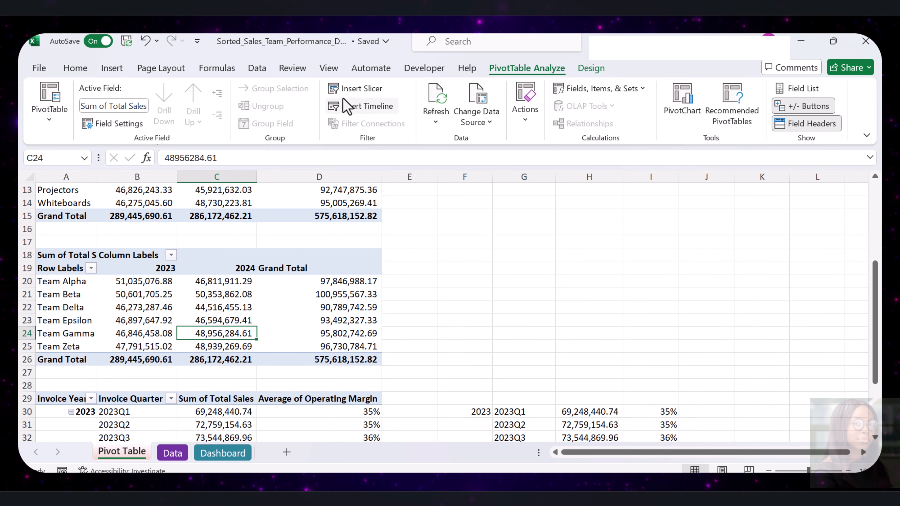
left_click(363, 88)
left_click(549, 249)
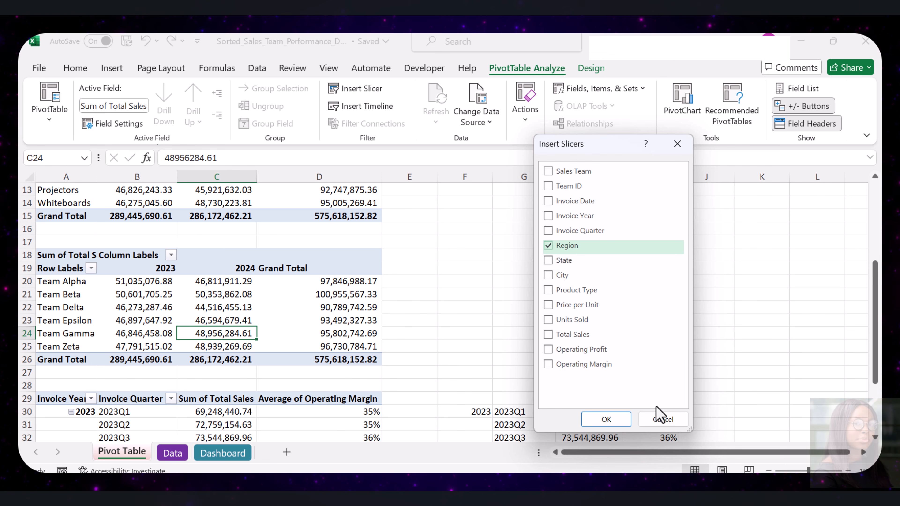
left_click(626, 421)
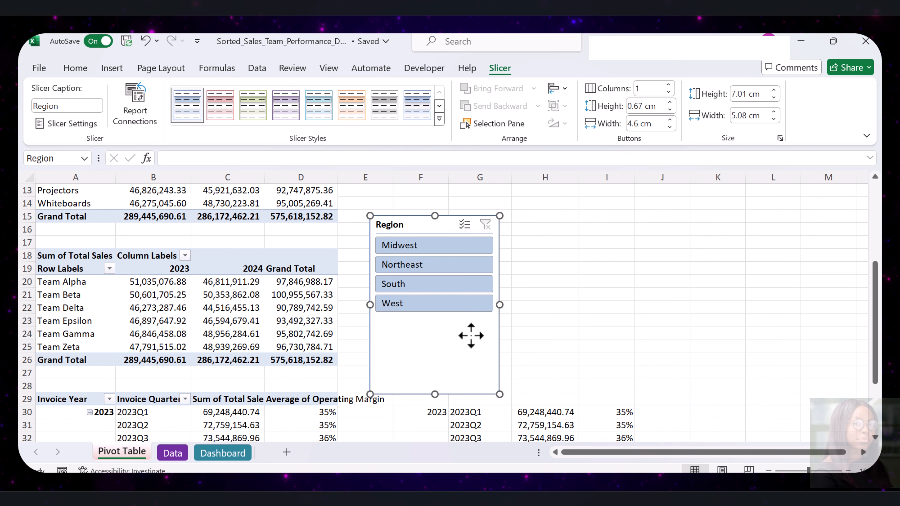
Insert Invoice Year and Invoice Quarter slicers for the team sales pivot table.
left_click(305, 334)
left_click(241, 295)
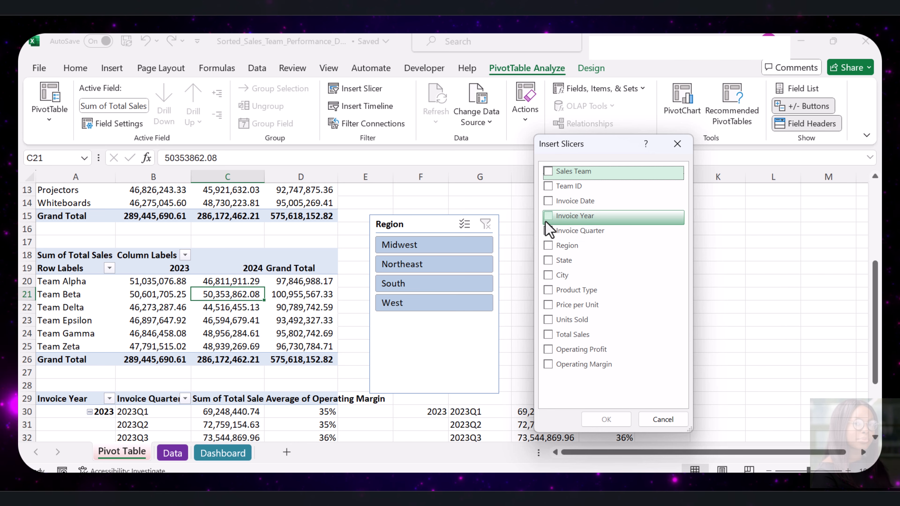
left_click(545, 220)
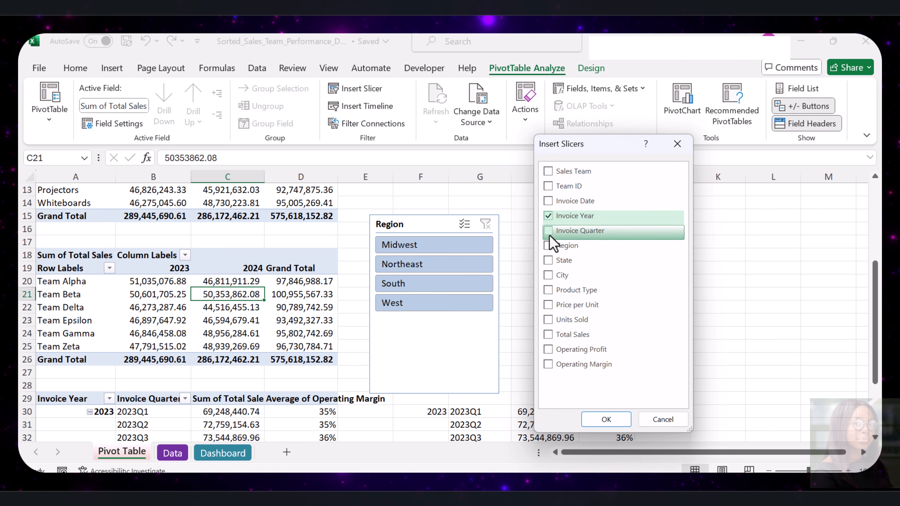
left_click(548, 231)
left_click(621, 419)
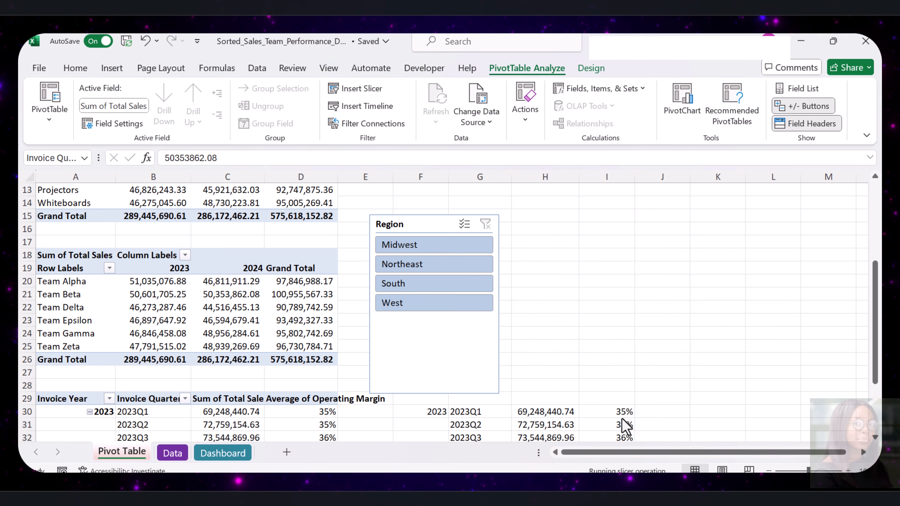
Shrink the Region slicer to about 4.22 by 3.67 cm and the Invoice Year slicer to about 2.72 by 4.08 cm.
left_click_drag(498, 267, 462, 267)
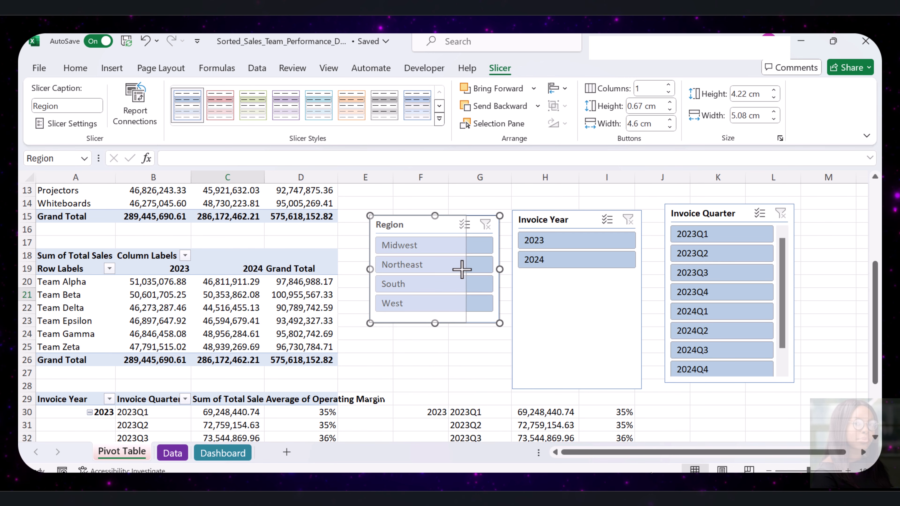
left_click(586, 336)
left_click_drag(586, 336, 583, 280)
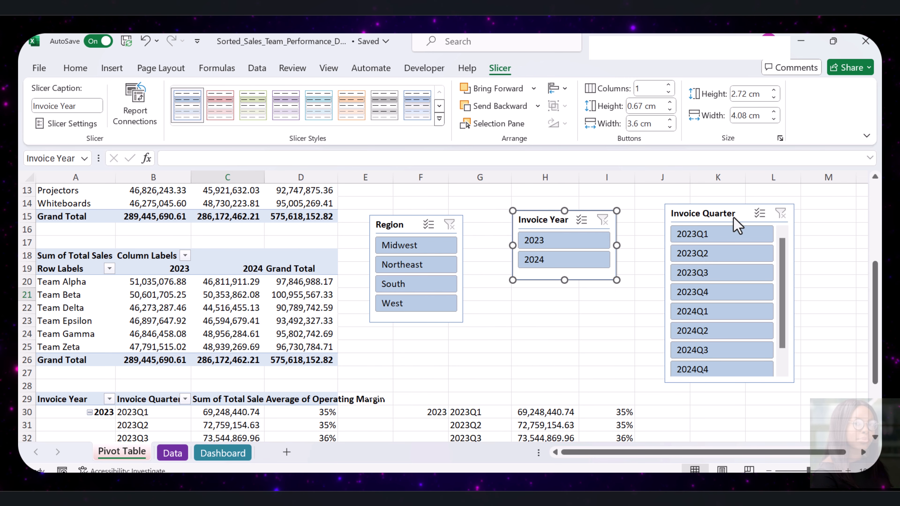
Set the Invoice Quarter slicer to 2 columns and shrink it to about 4.11 cm high and 4.43 cm wide.
left_click(738, 215)
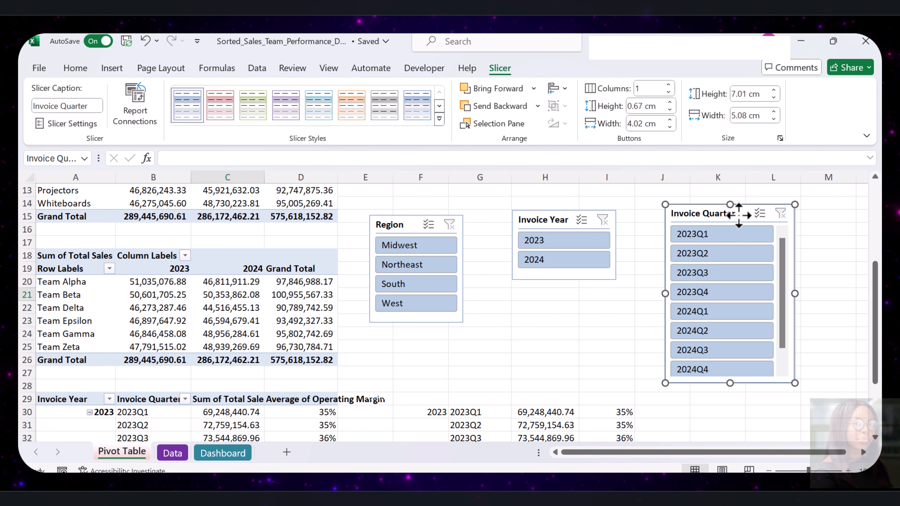
left_click(669, 86)
left_click_drag(729, 383, 738, 308)
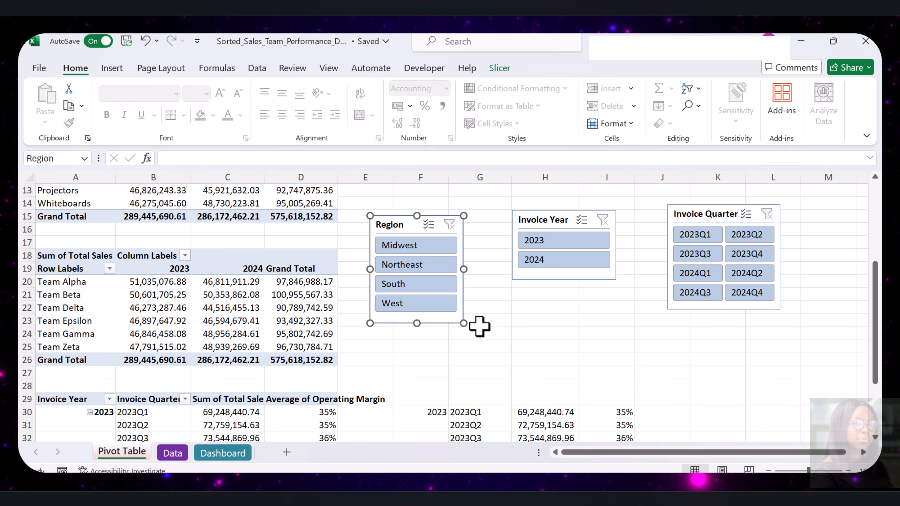
Connect the Region slicer to PivotTable4 and PivotTable5 as well.
left_click(412, 221)
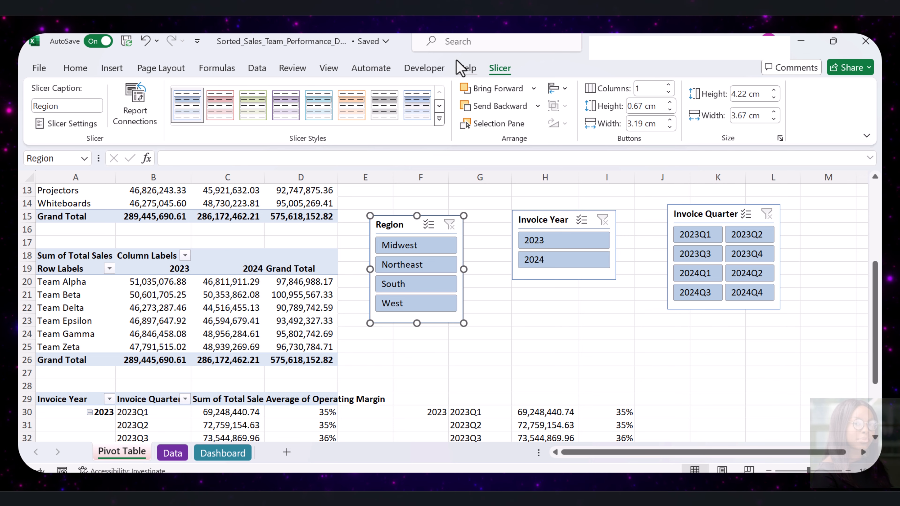
left_click(131, 115)
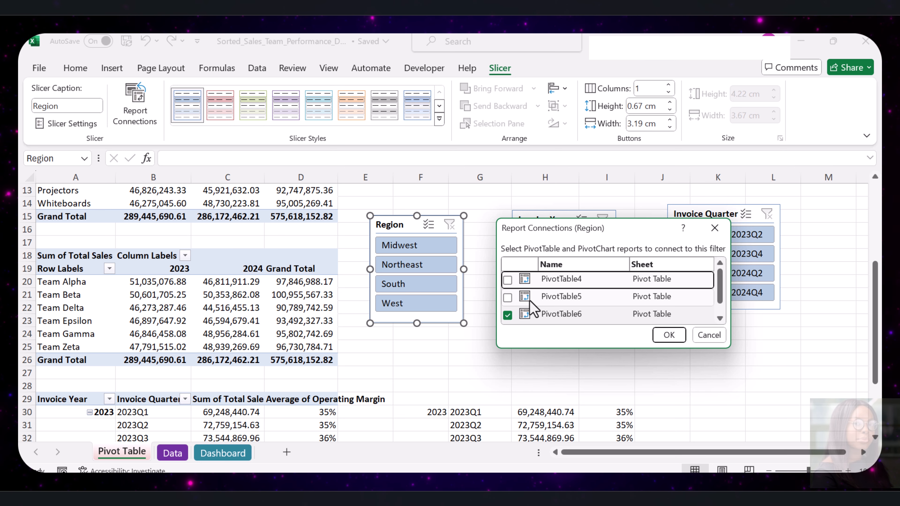
left_click(507, 297)
left_click(507, 280)
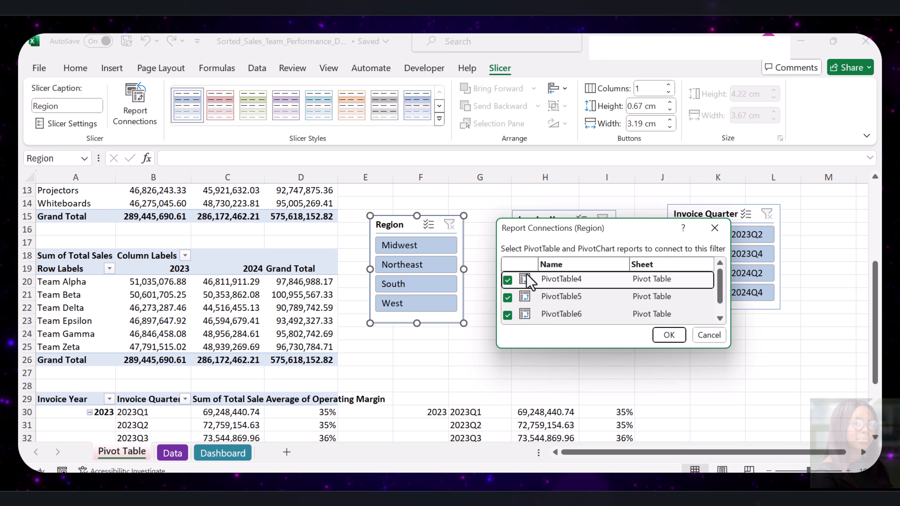
left_click(703, 336)
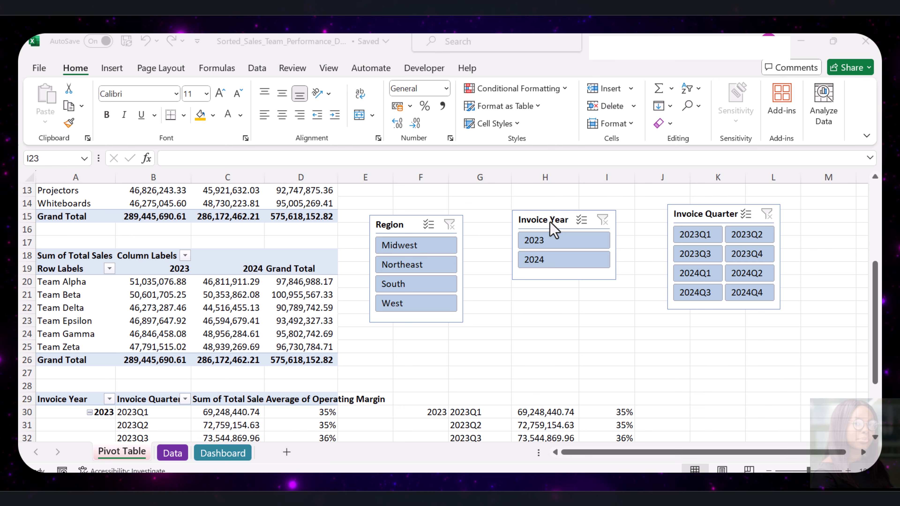
Connect the Invoice Year slicer to PivotTable4 and PivotTable5 as well.
left_click(552, 226)
left_click(500, 68)
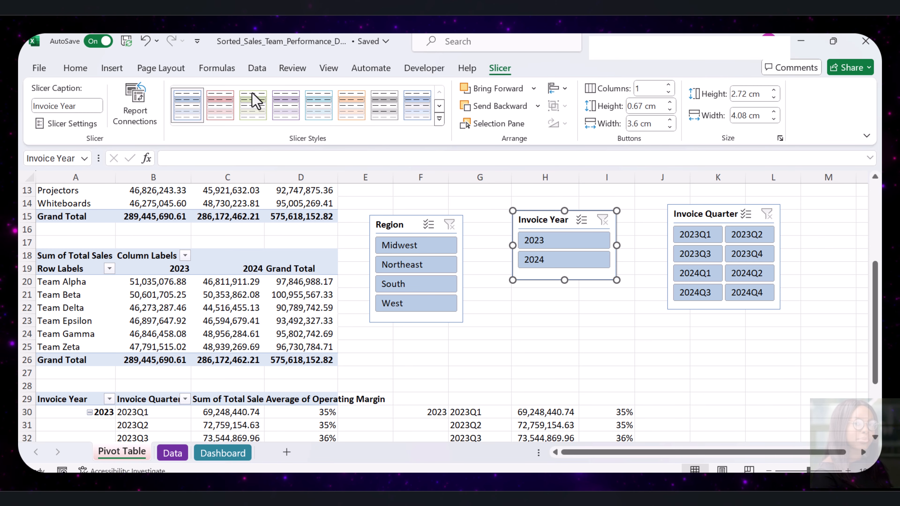
left_click(135, 107)
left_click(508, 279)
left_click(508, 296)
left_click(668, 335)
Connect the Invoice Quarter slicer to PivotTable4 and PivotTable5 as well.
left_click(703, 214)
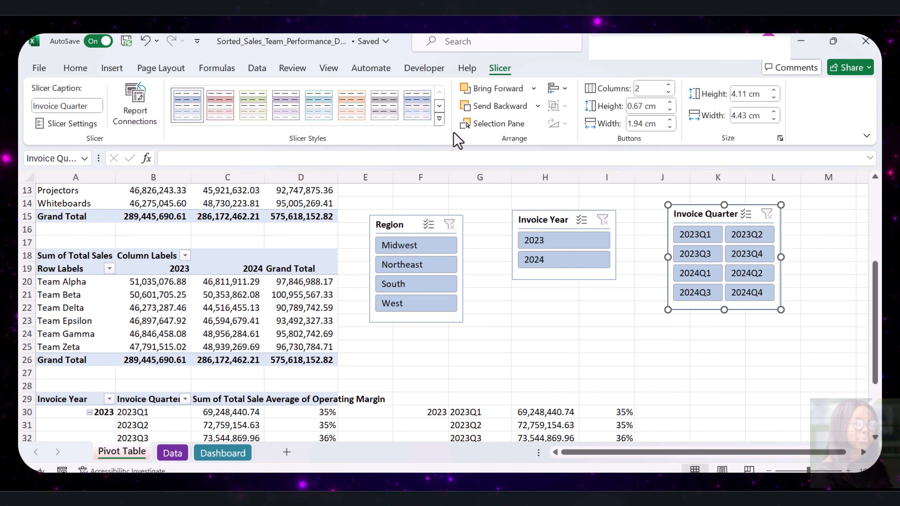
left_click(116, 112)
left_click(507, 298)
left_click(508, 280)
left_click(656, 341)
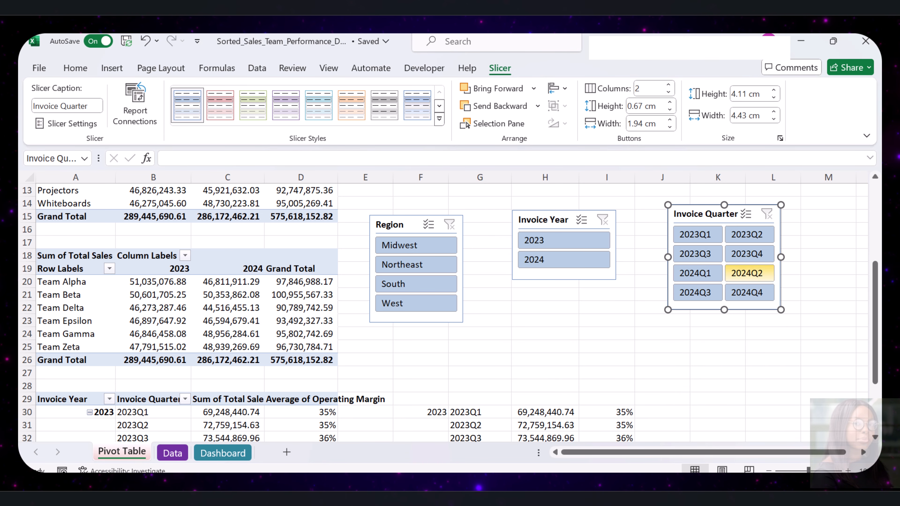
left_click(545, 333)
Cut the Region, Invoice Year and Invoice Quarter slicers together and paste them at cell A9 of the Dashboard sheet.
left_click(402, 226)
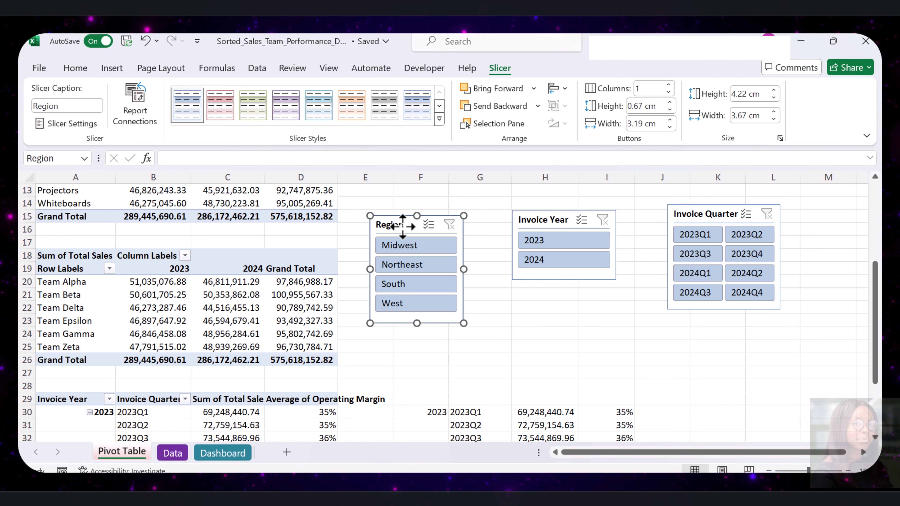
left_click(543, 220, "ctrl")
left_click(688, 217, "ctrl")
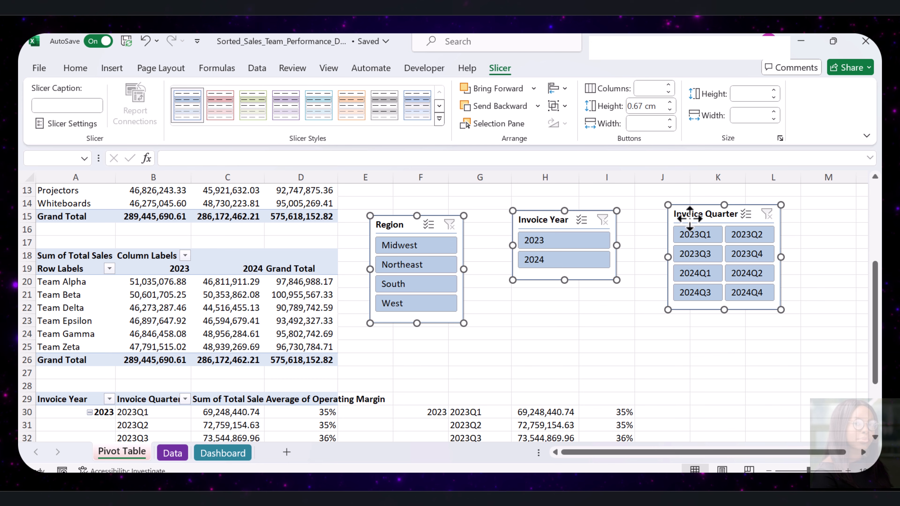
right_click(689, 218)
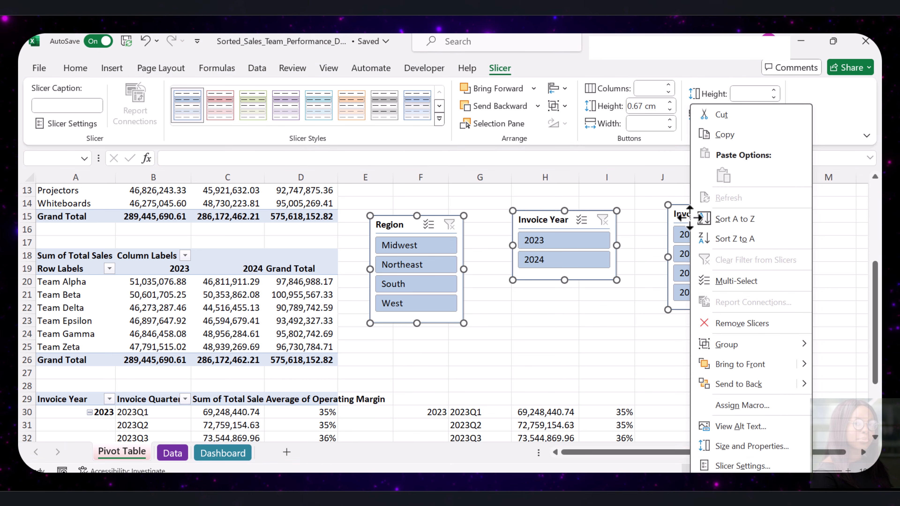
left_click(719, 114)
left_click(206, 455)
left_click(117, 276)
right_click(116, 276)
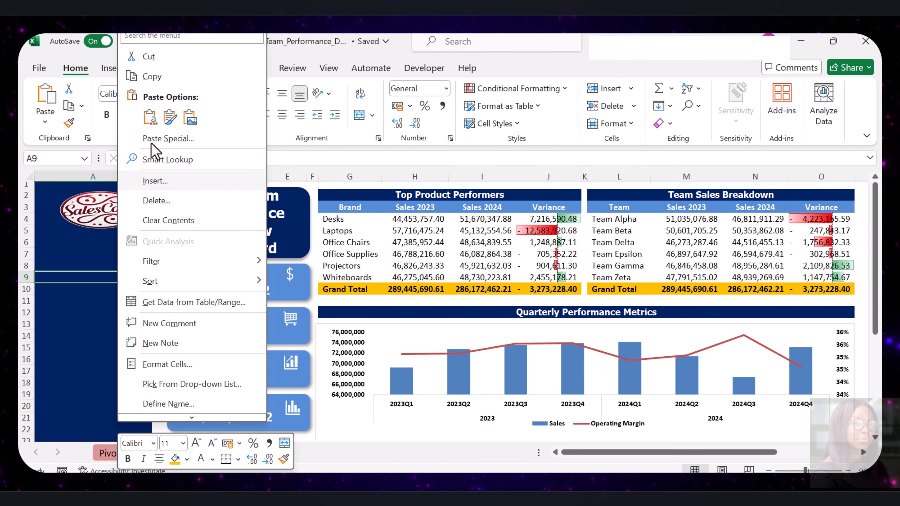
left_click(153, 117)
Stack the Region, Invoice Year and Invoice Quarter slicers in two-column layout below the logo in column A and apply a dark blue slicer style.
left_click_drag(83, 287, 85, 249)
left_click_drag(191, 285, 78, 353)
left_click_drag(314, 279, 50, 396)
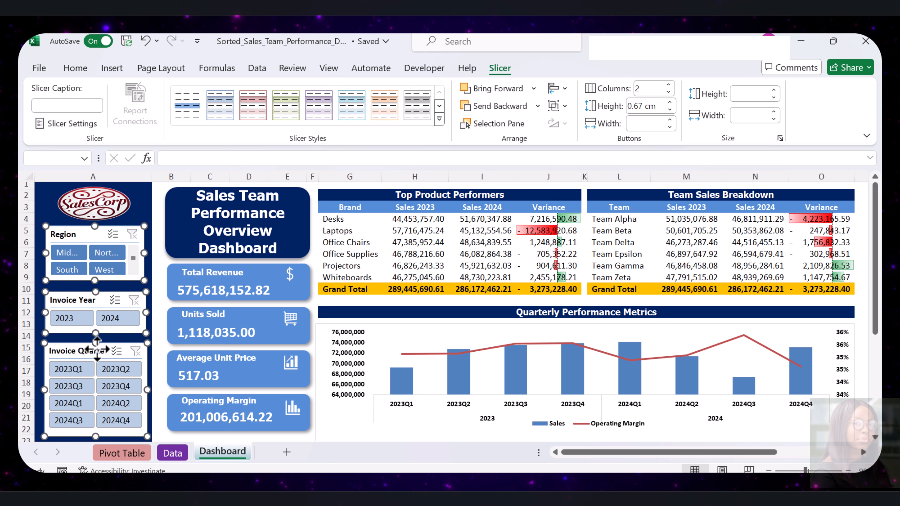
left_click(439, 106)
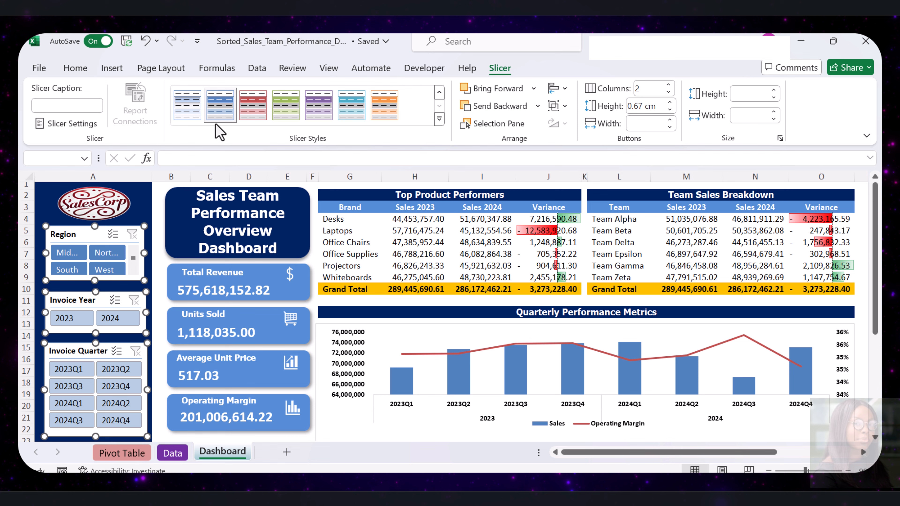
left_click(213, 110)
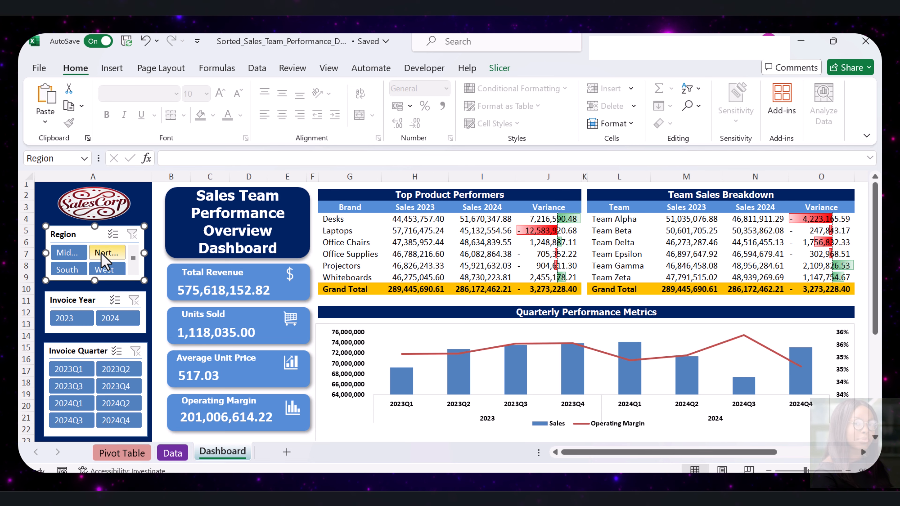
Test the Region slicer by filtering the dashboard to Northeast, South and Midwest in turn.
left_click(103, 253)
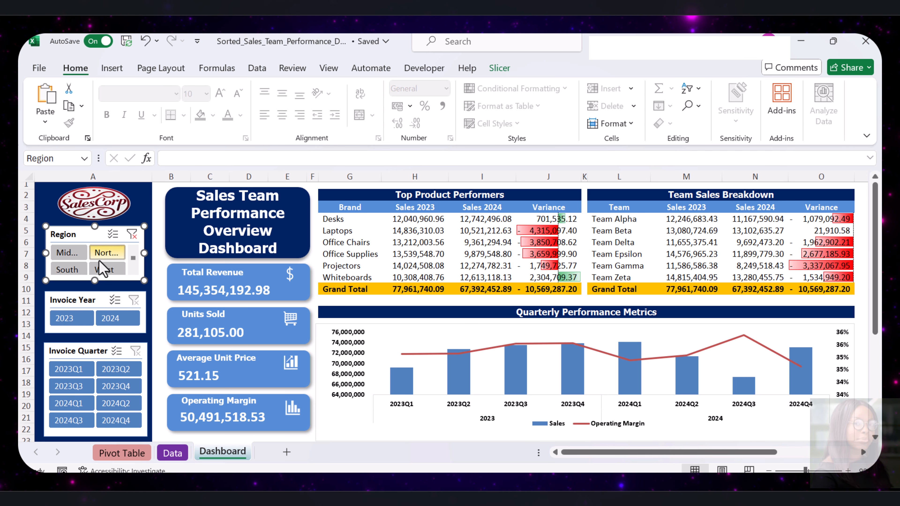
left_click(71, 271)
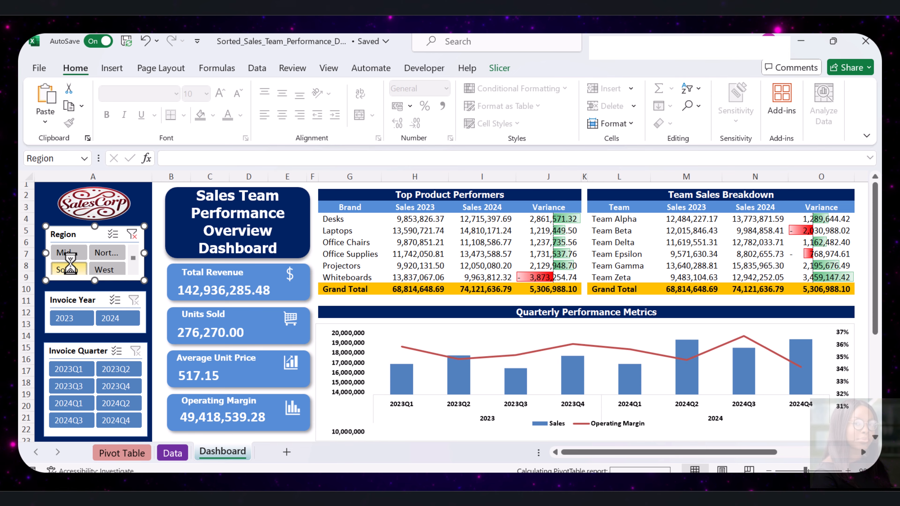
left_click(69, 252)
left_click(100, 252)
left_click(69, 252)
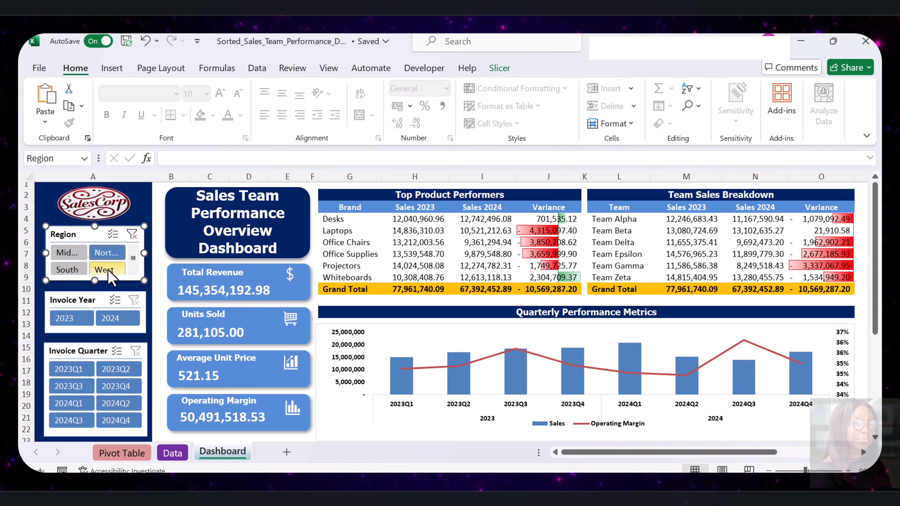